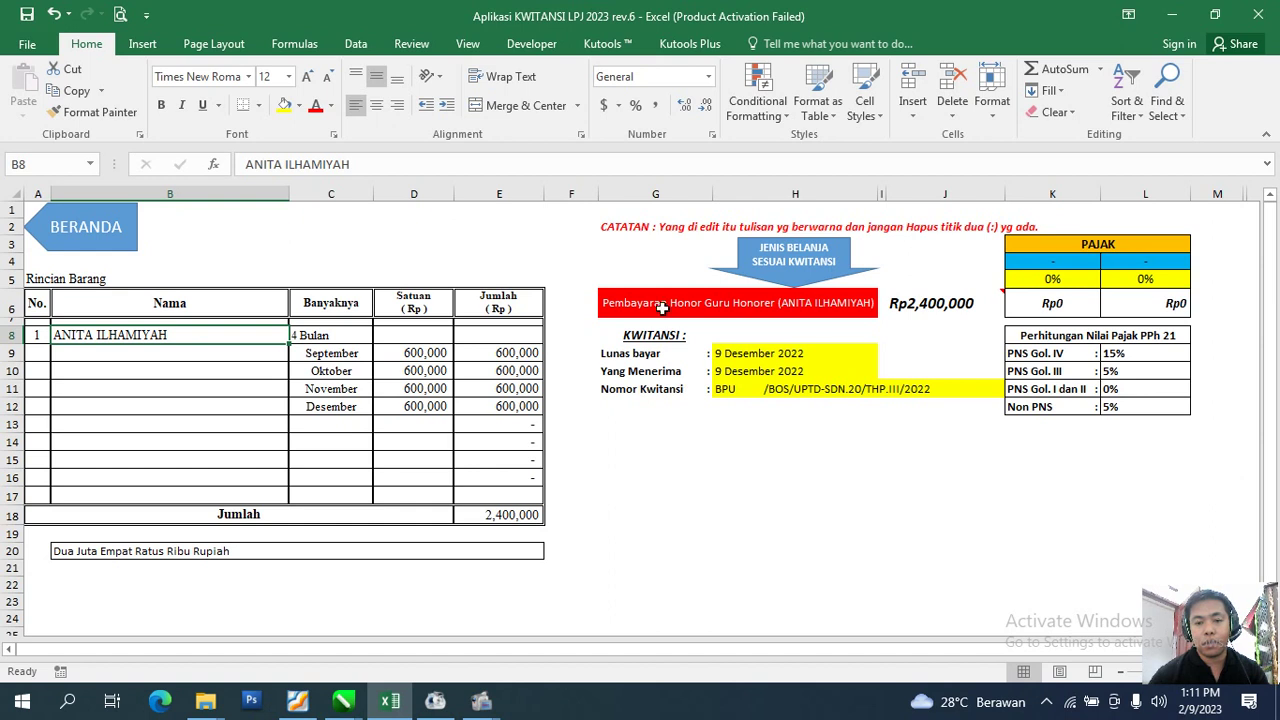
# Examine the Kuitansi Besar receipt of the HONOR / INSENTIF section, from its heading to the signature block.
pyautogui.click(660, 302)
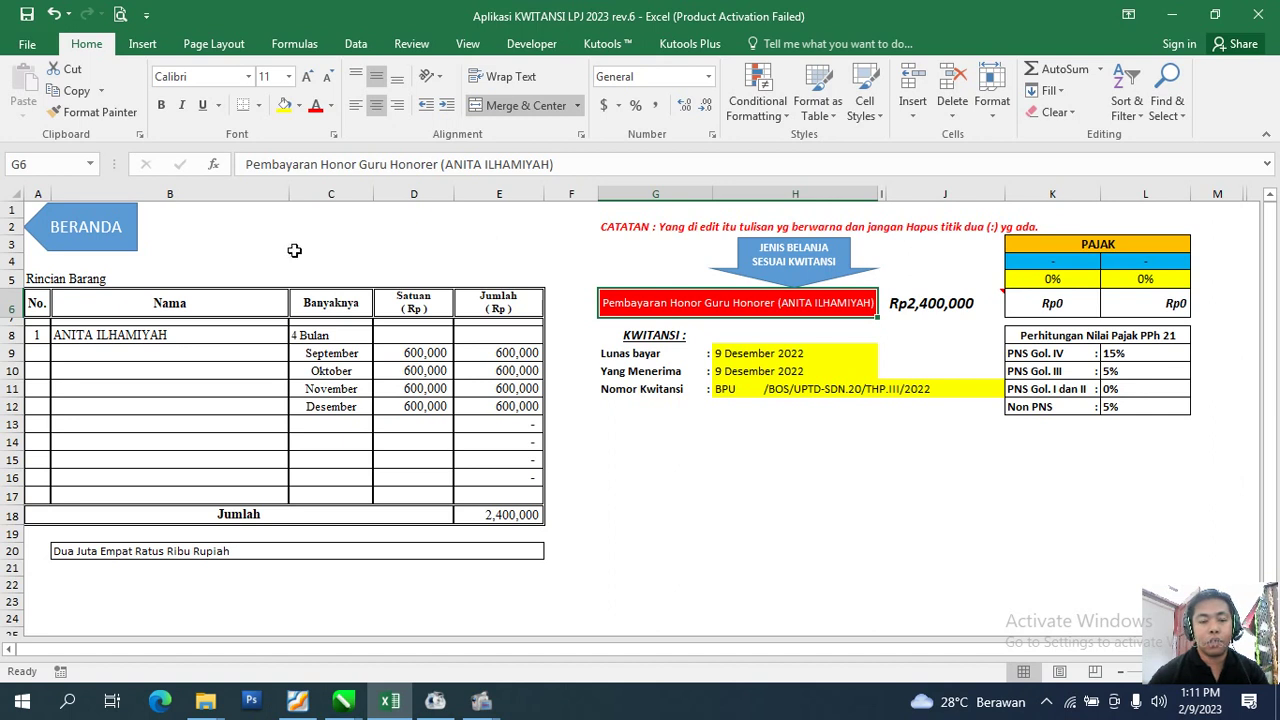
pyautogui.click(105, 238)
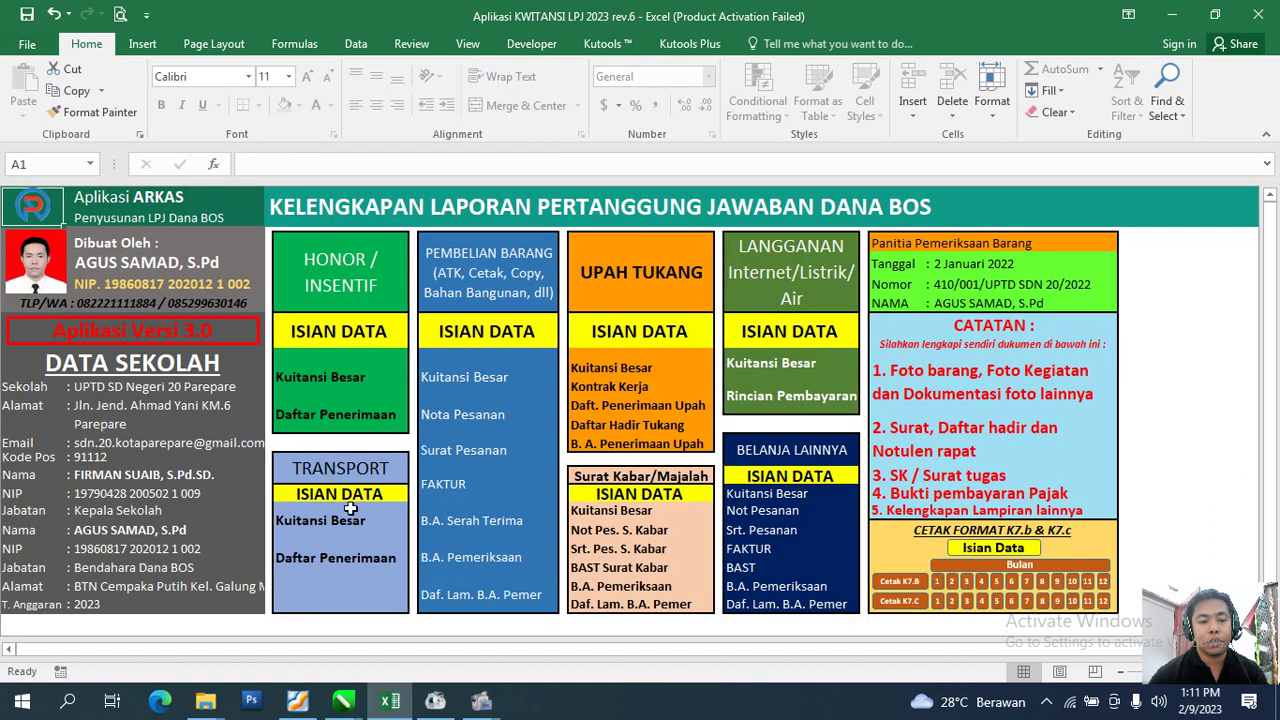
pyautogui.click(314, 382)
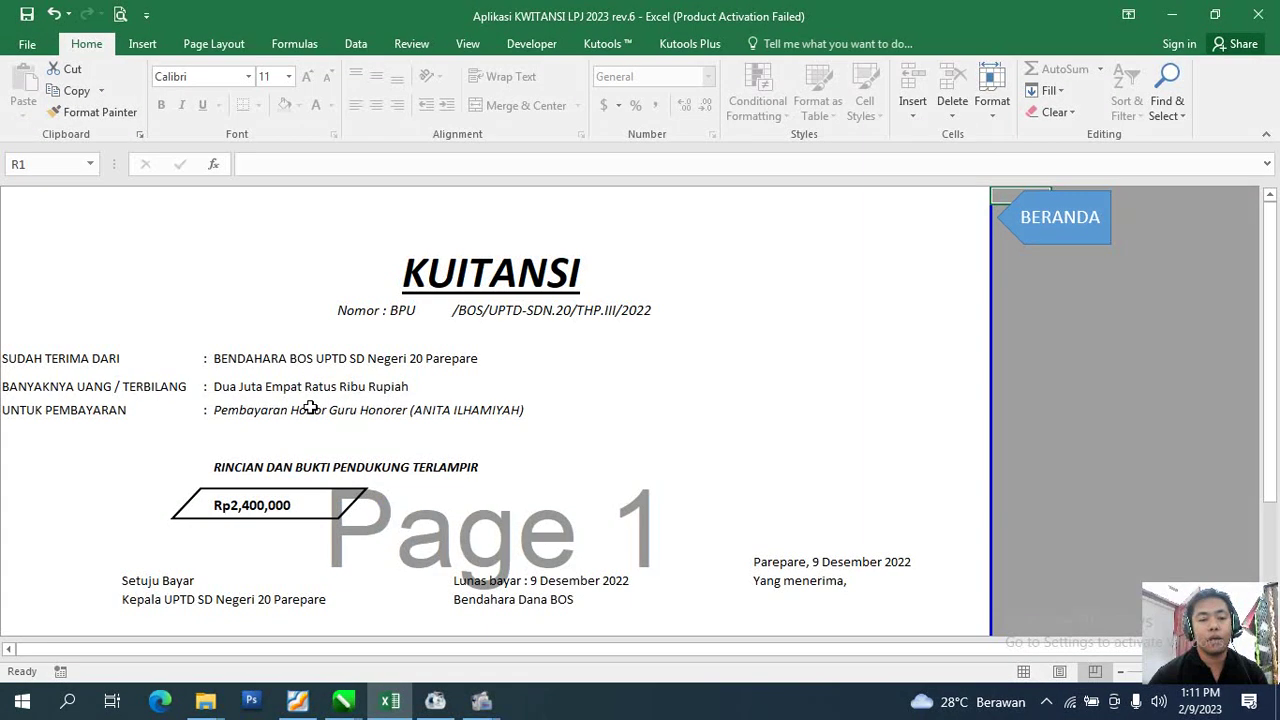
pyautogui.scroll(-3, 376, 443)
pyautogui.scroll(2, 376, 443)
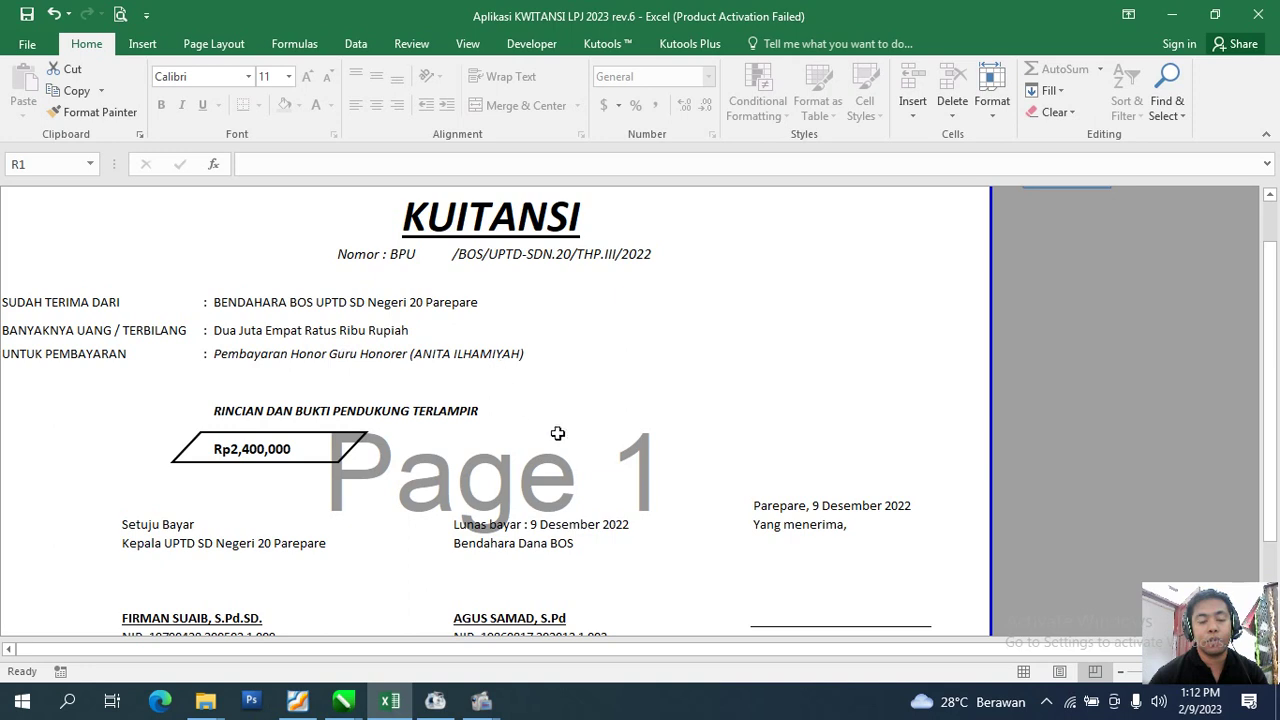
pyautogui.scroll(-3, 569, 517)
pyautogui.scroll(3, 569, 511)
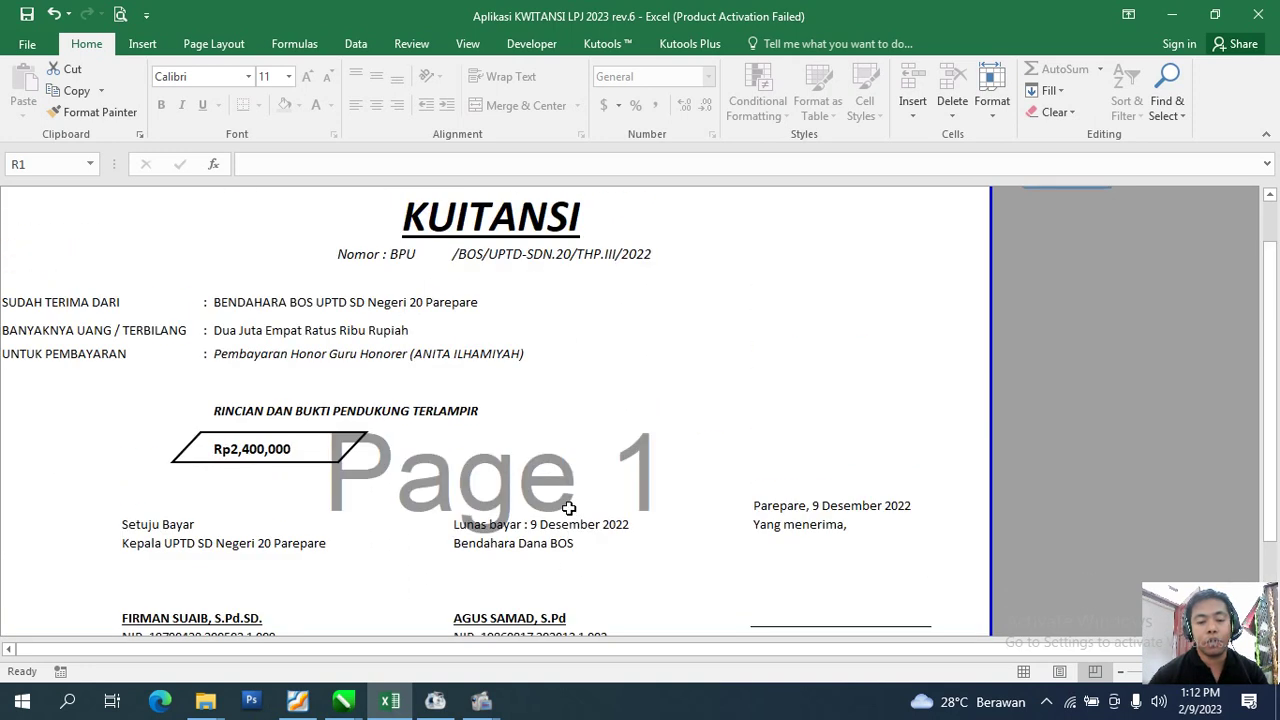
pyautogui.scroll(-2, 569, 508)
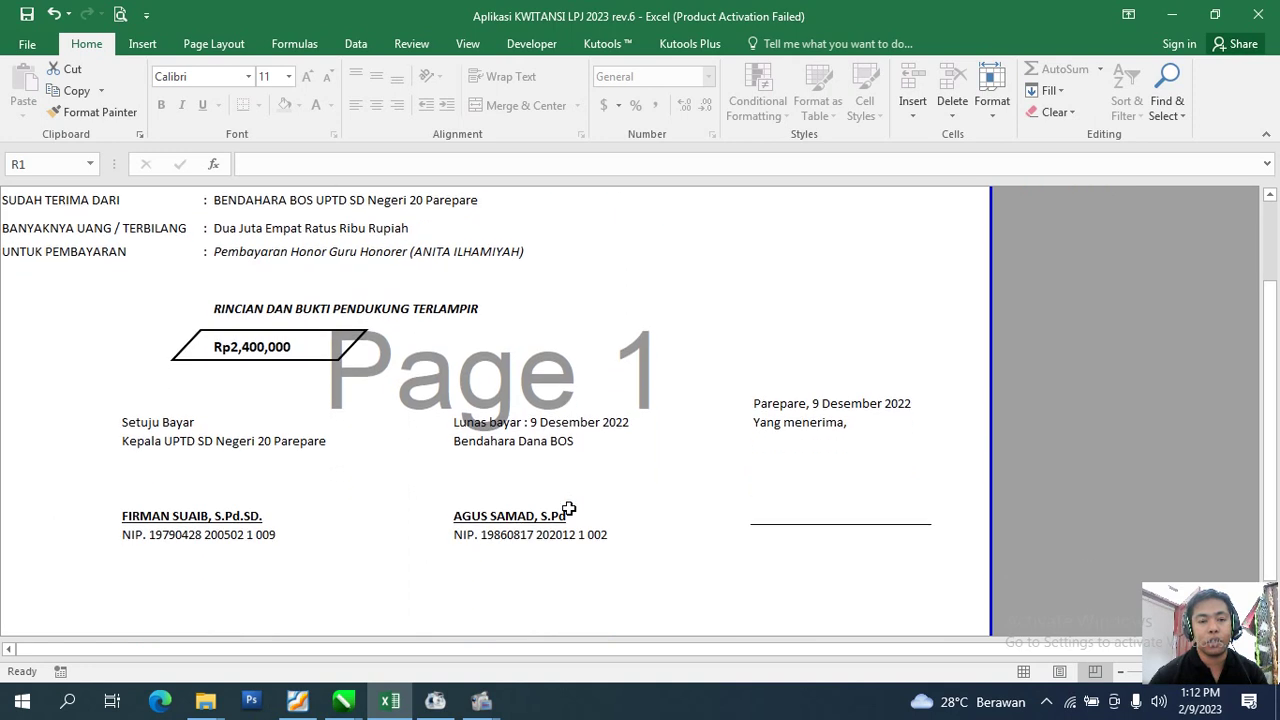
pyautogui.scroll(3, 569, 508)
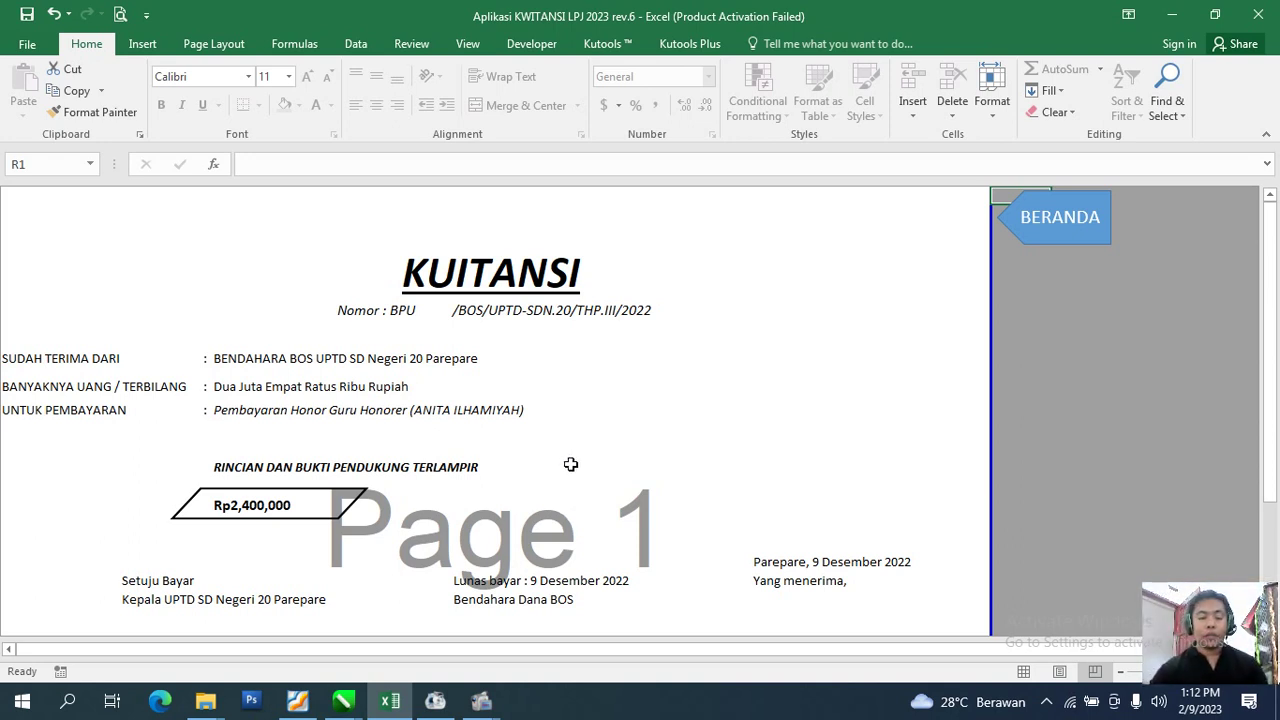
pyautogui.scroll(-5, 570, 464)
pyautogui.scroll(5, 826, 357)
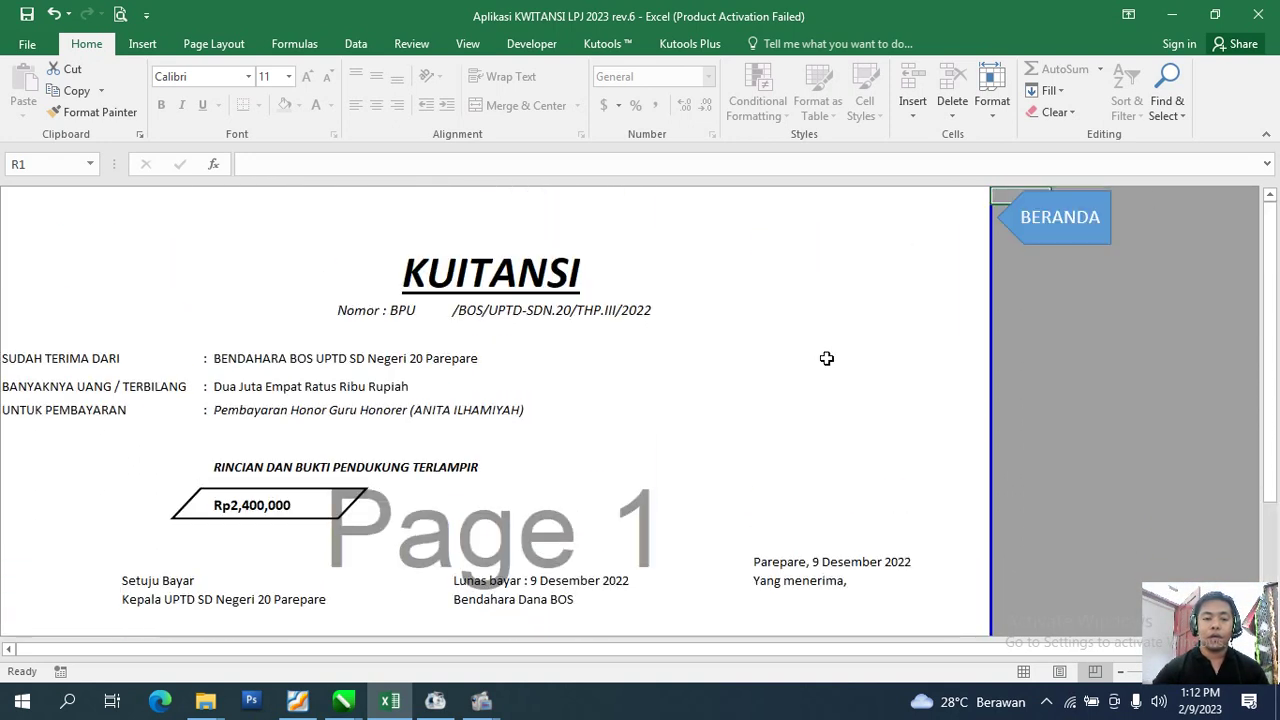
# Examine the HONOR / INSENTIF recipient list (Daftar Penerimaan) and return to the home sheet.
pyautogui.click(1070, 222)
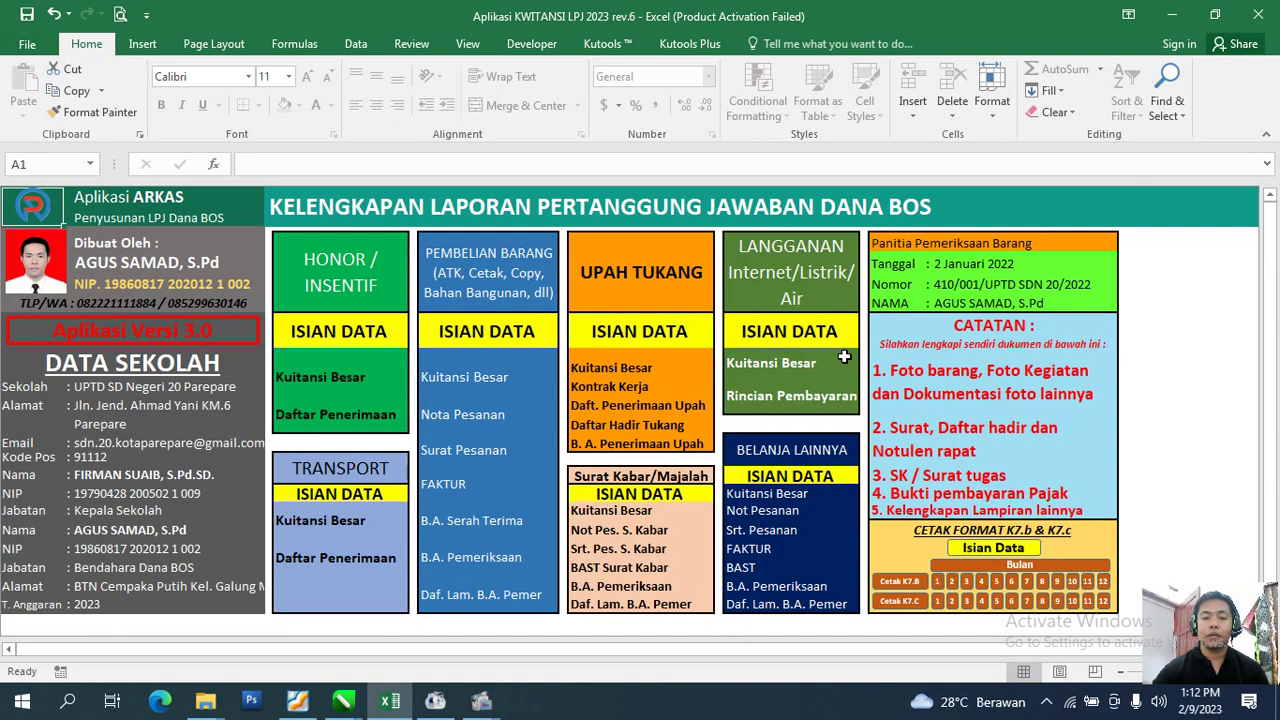
pyautogui.click(331, 415)
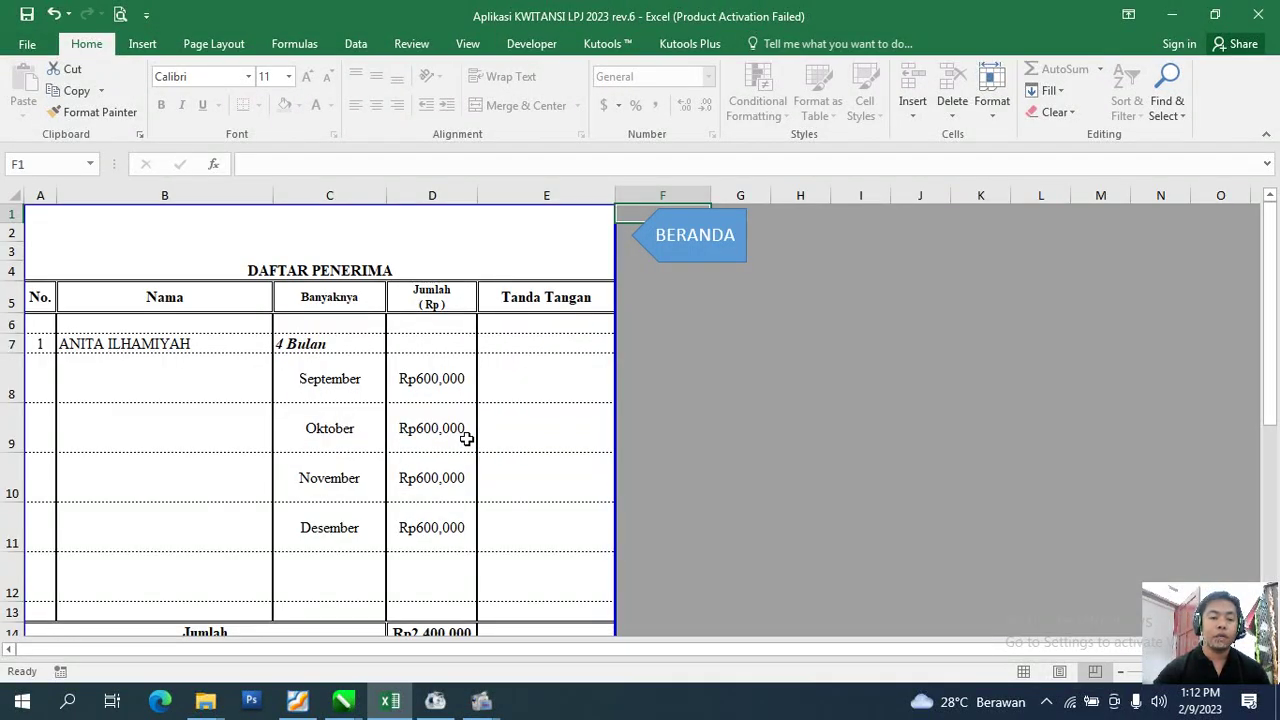
pyautogui.scroll(-5, 466, 438)
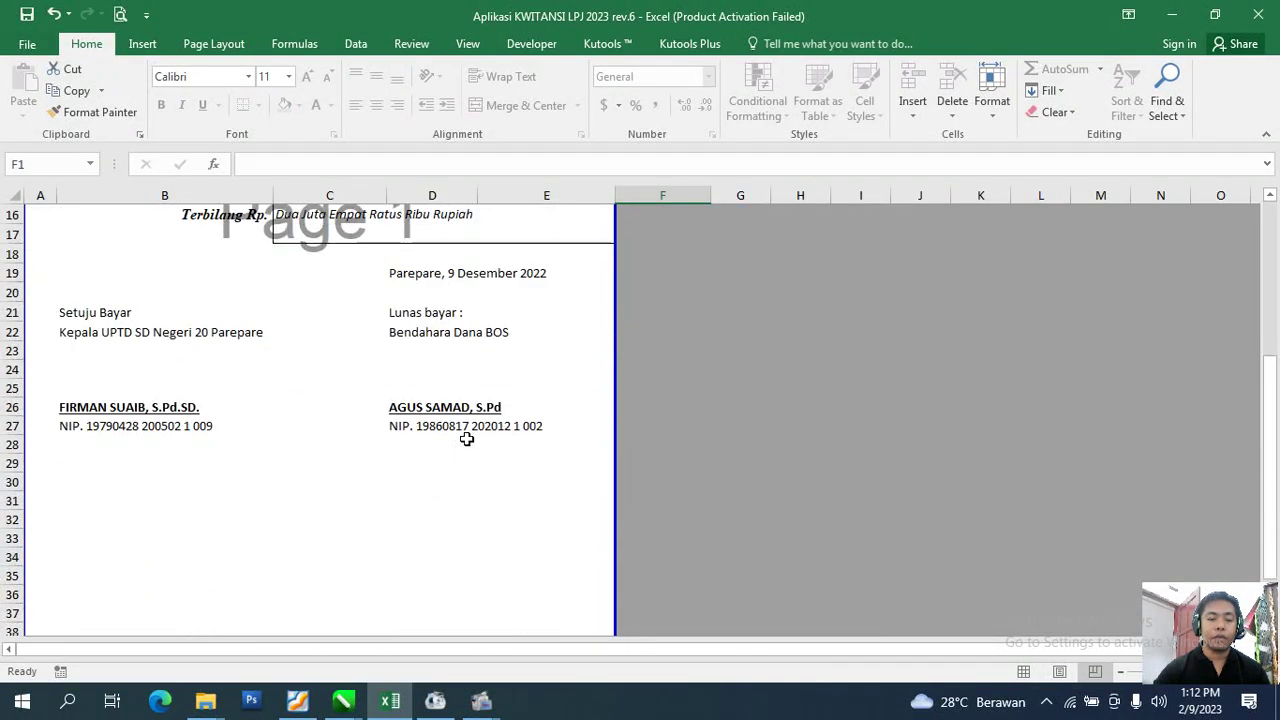
pyautogui.scroll(5, 466, 438)
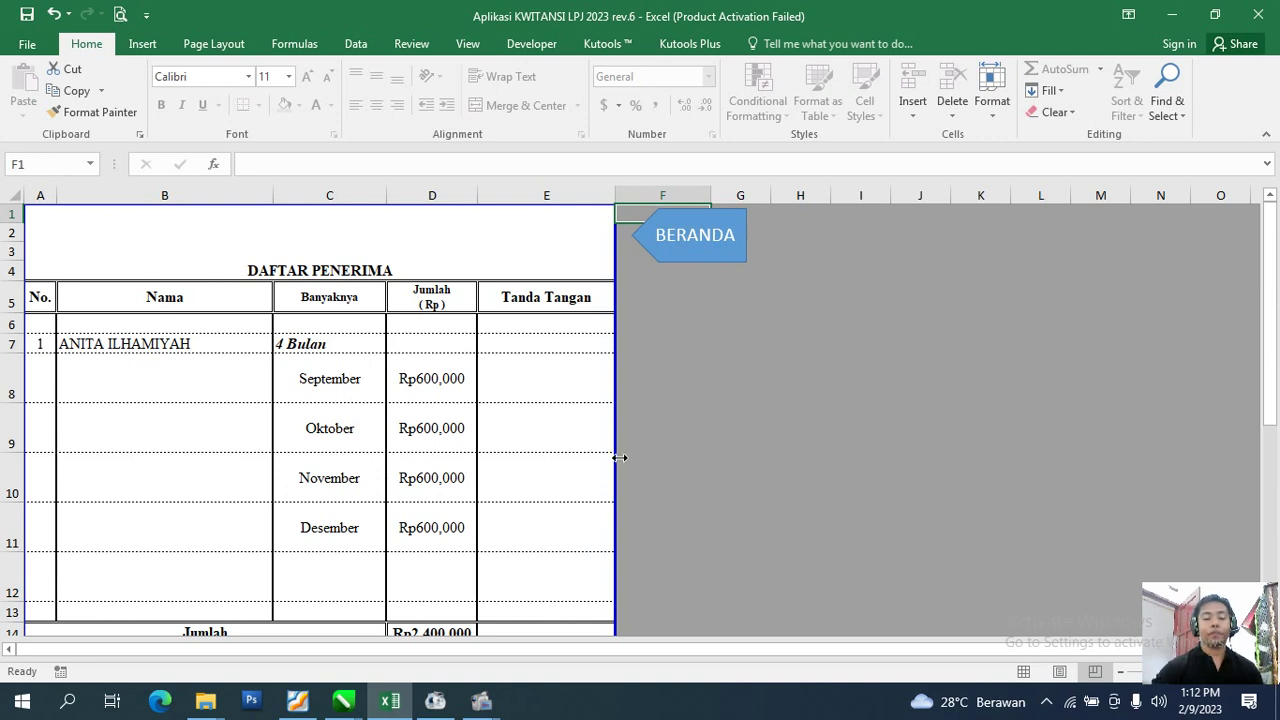
pyautogui.click(690, 244)
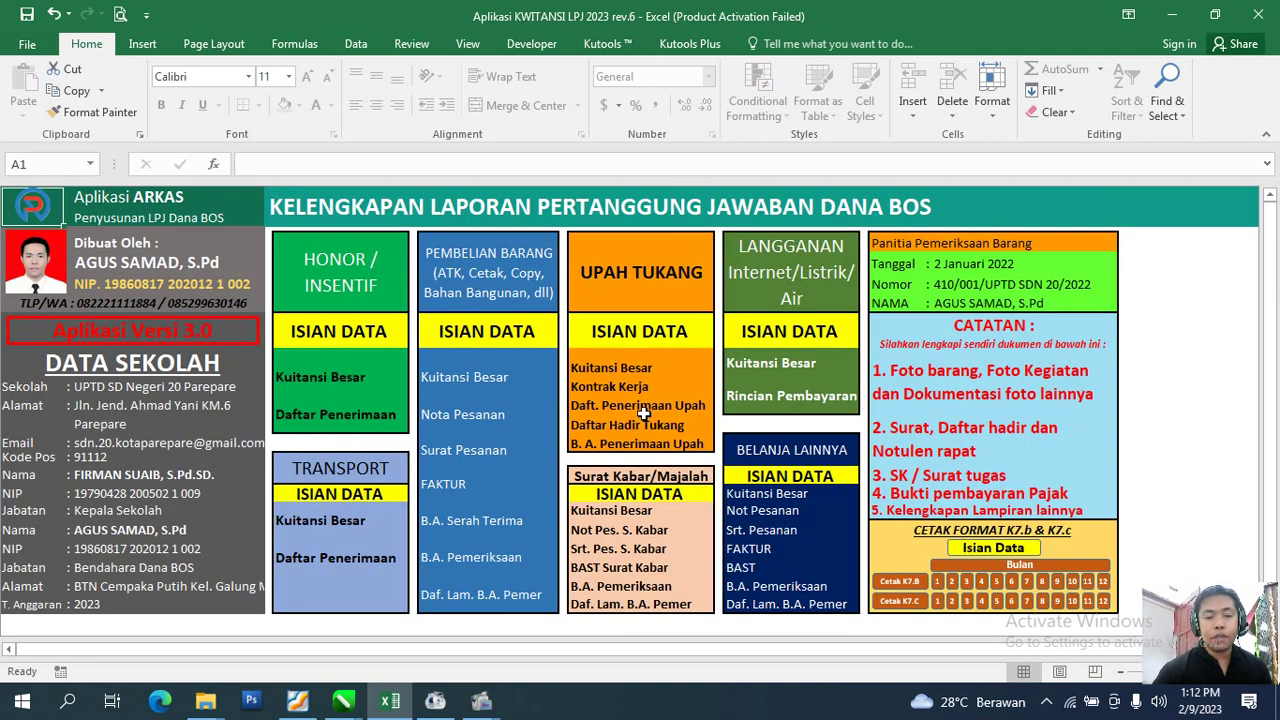
# Open the TRANSPORT data entry sheet and examine its expense description, payment and receipt dates, and receipt number.
pyautogui.click(329, 505)
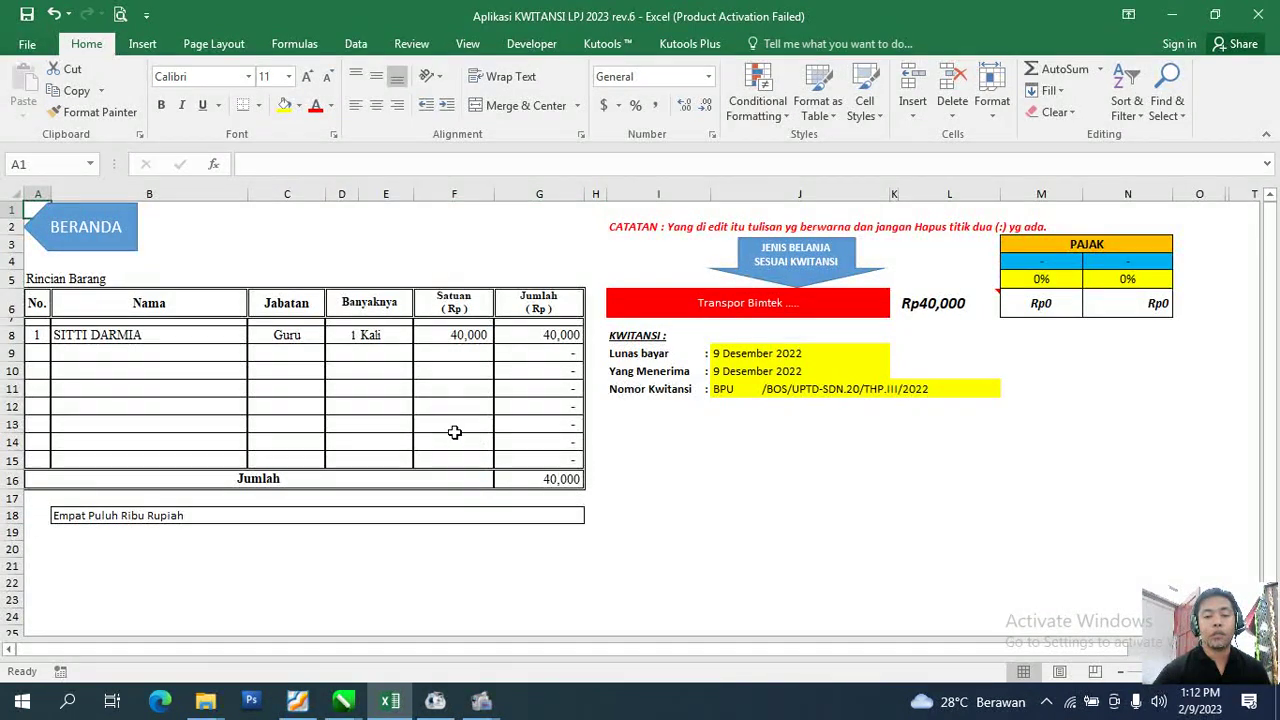
pyautogui.click(732, 302)
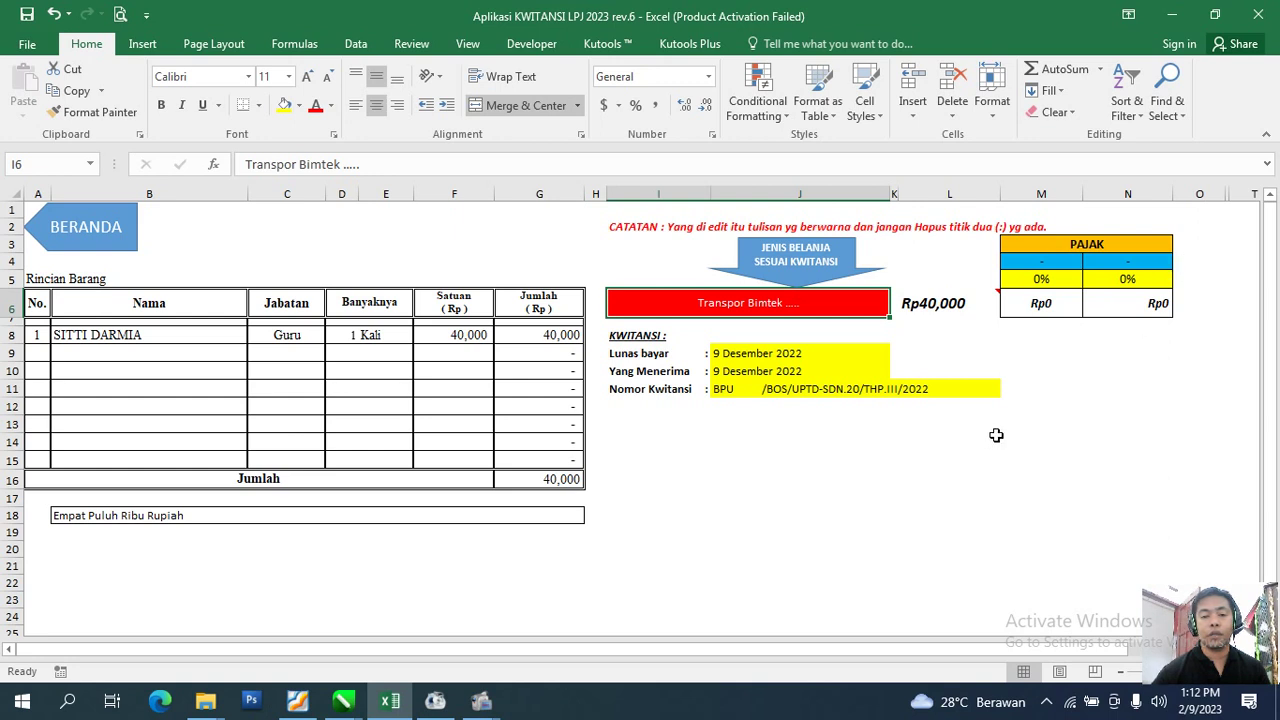
pyautogui.click(736, 356)
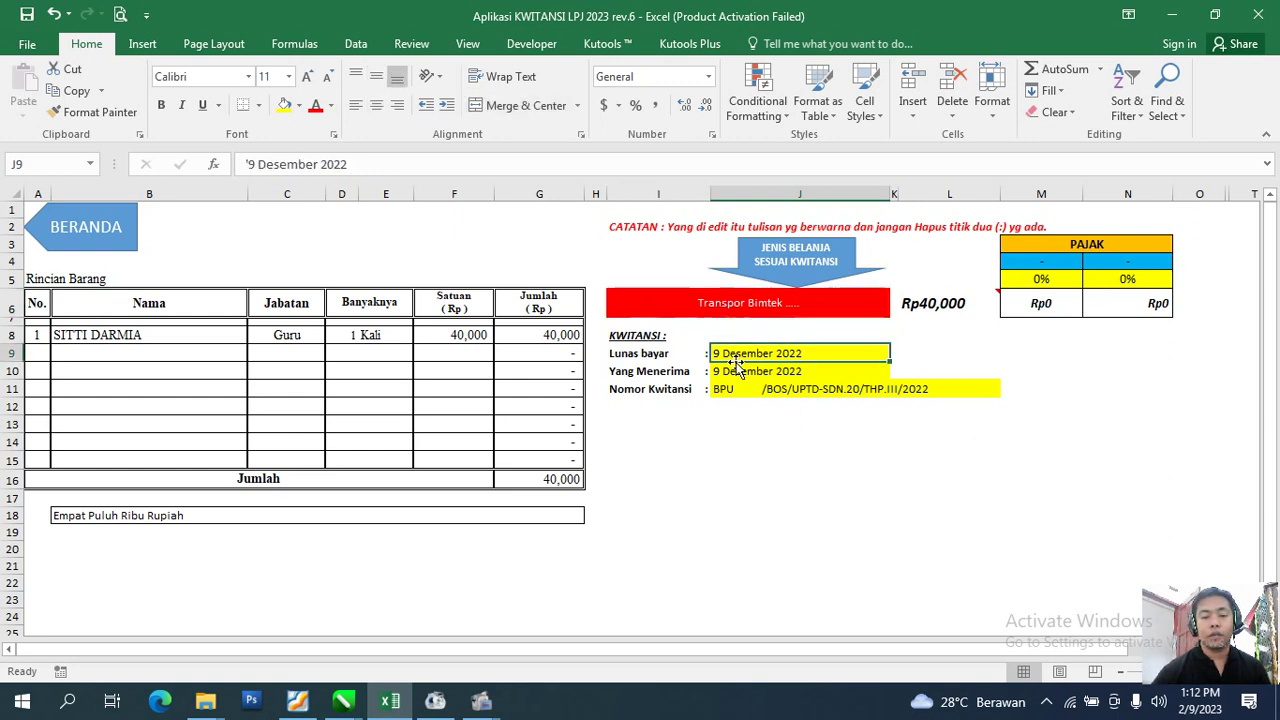
pyautogui.click(738, 372)
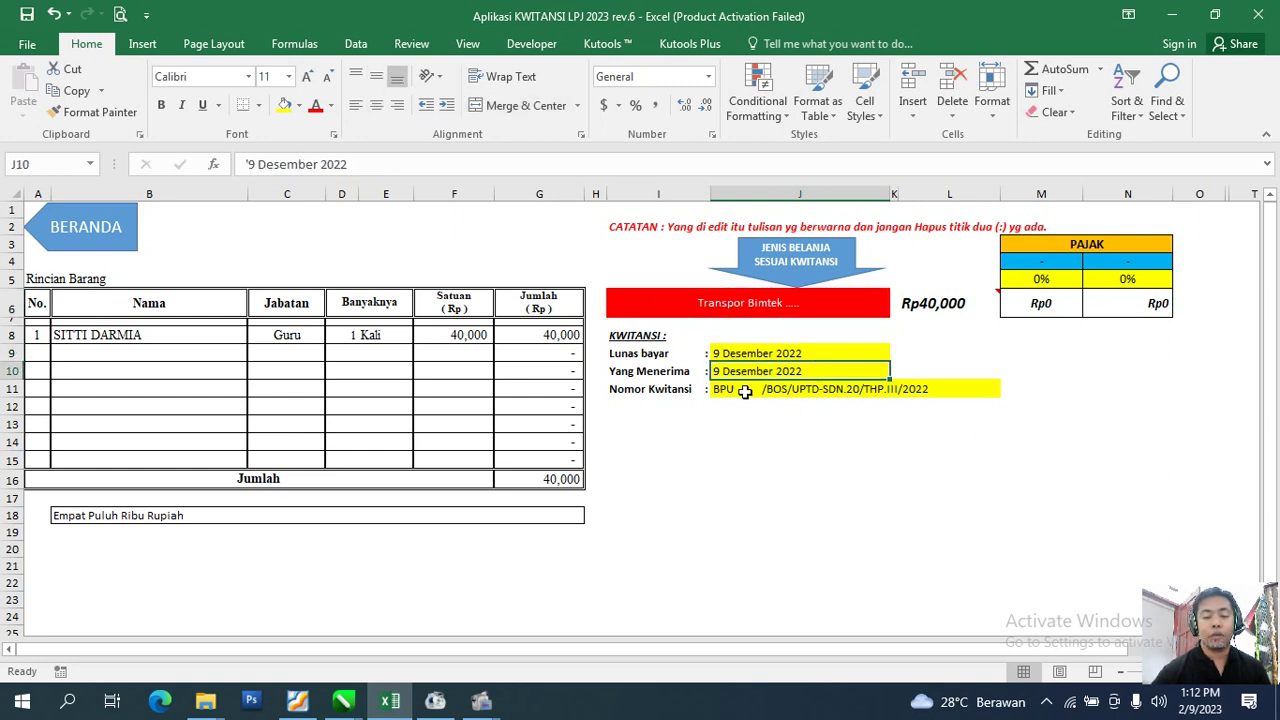
pyautogui.click(745, 391)
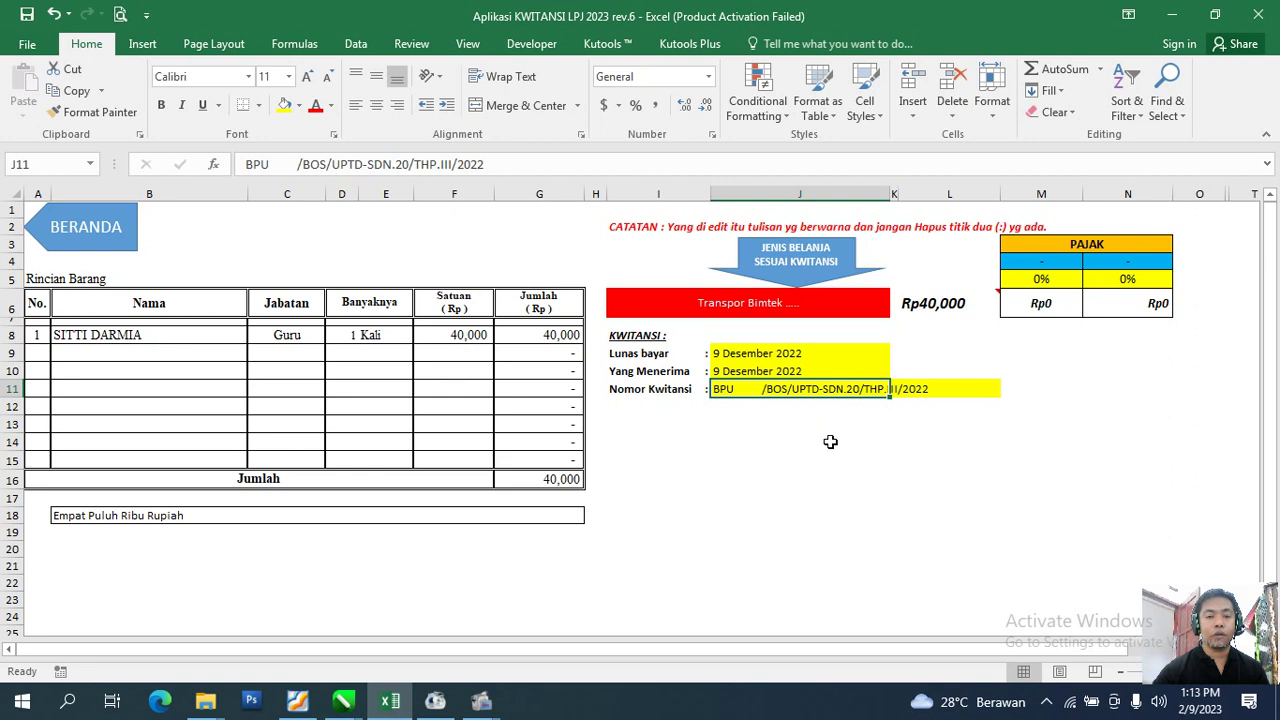
pyautogui.click(740, 460)
pyautogui.moveTo(750, 354); pyautogui.dragTo(765, 392)
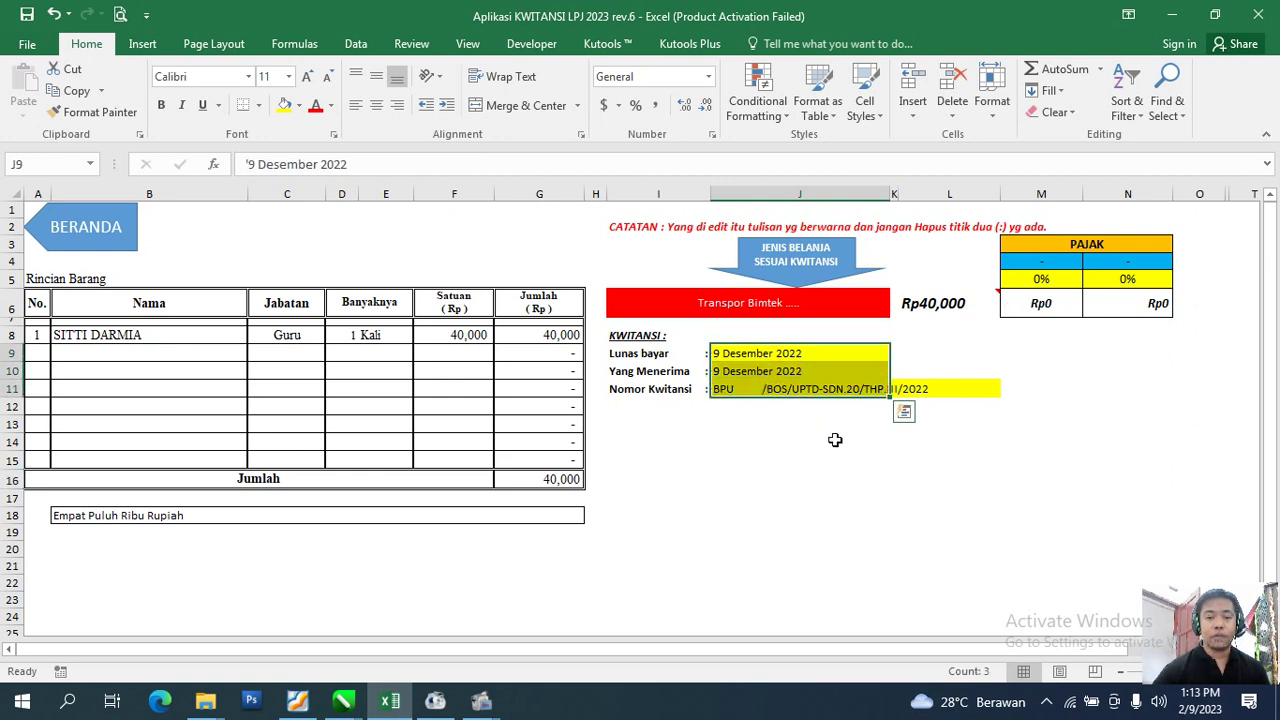
pyautogui.click(784, 446)
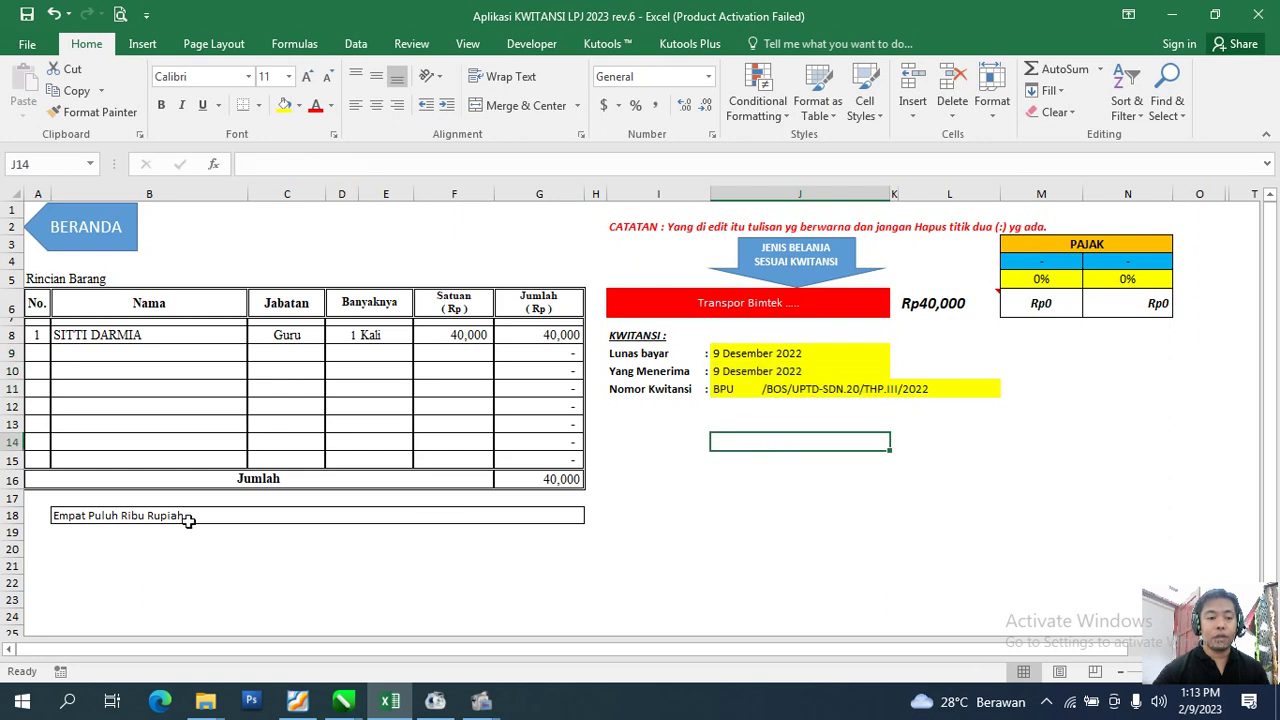
# Inspect the amount-in-words formula, the first recipient's quantity and unit price, and the total on the TRANSPORT entry sheet.
pyautogui.click(100, 517)
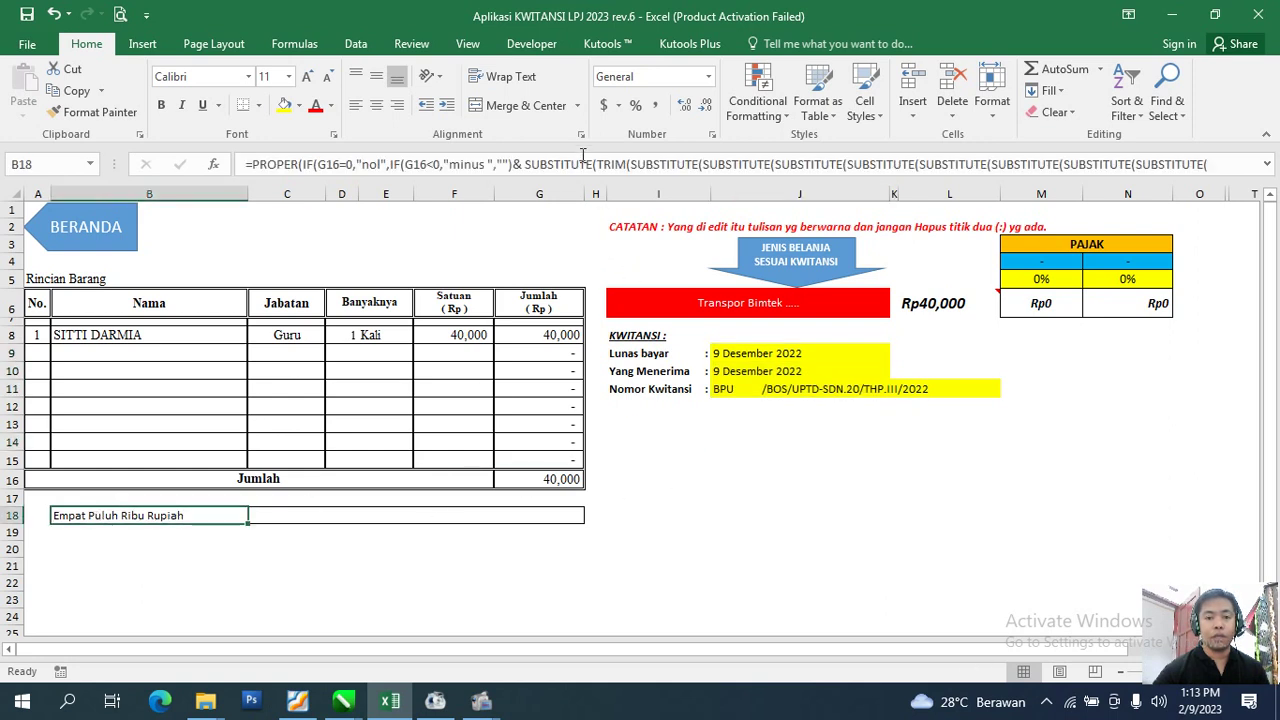
pyautogui.click(669, 473)
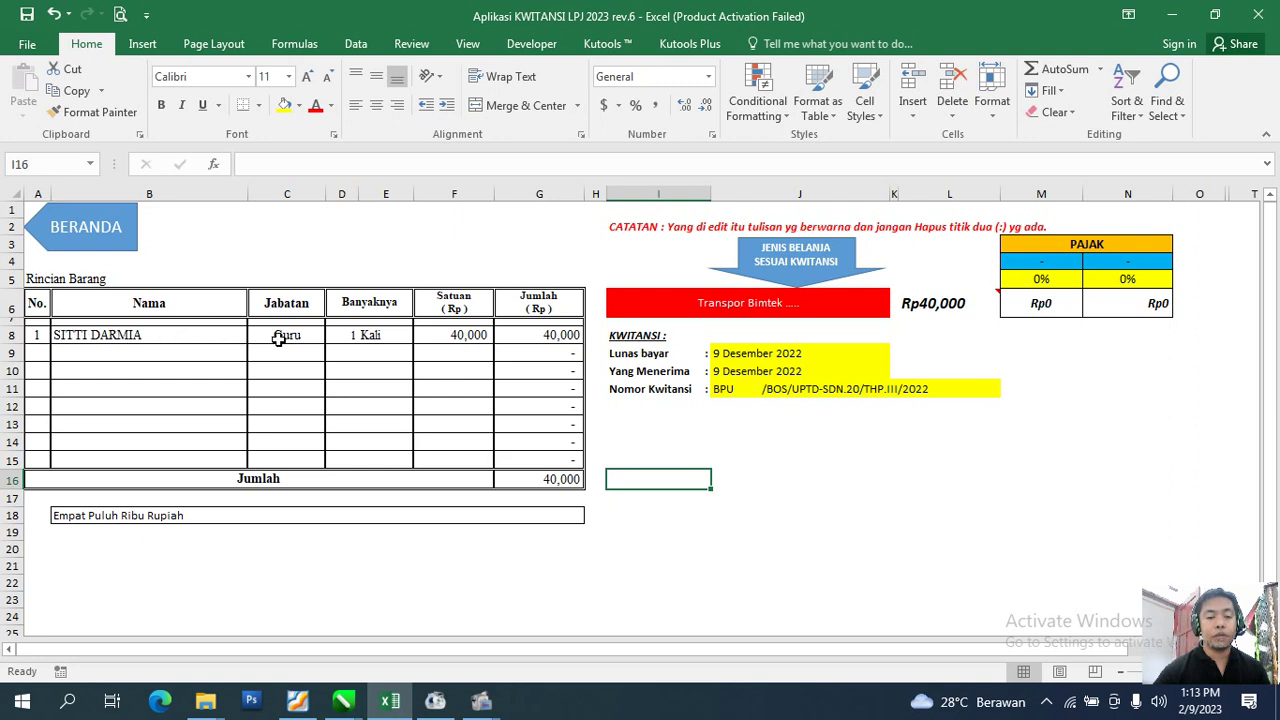
pyautogui.click(364, 337)
pyautogui.click(468, 334)
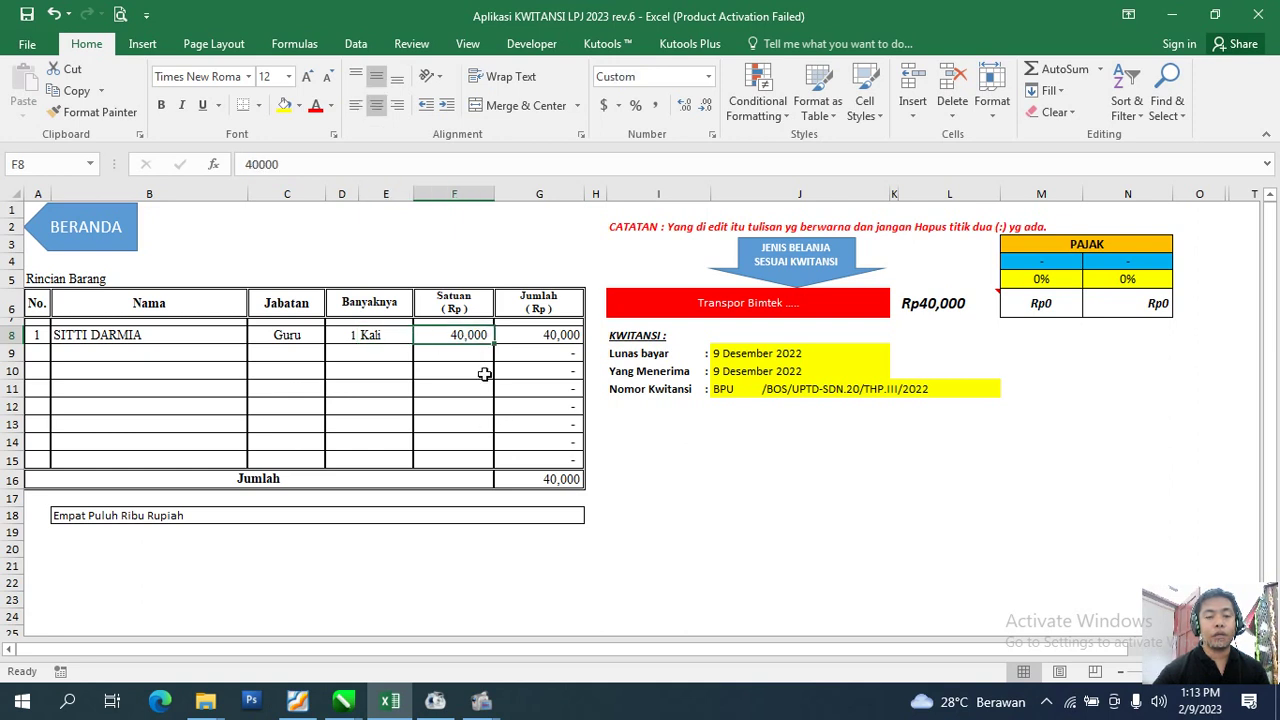
pyautogui.click(560, 479)
pyautogui.click(790, 494)
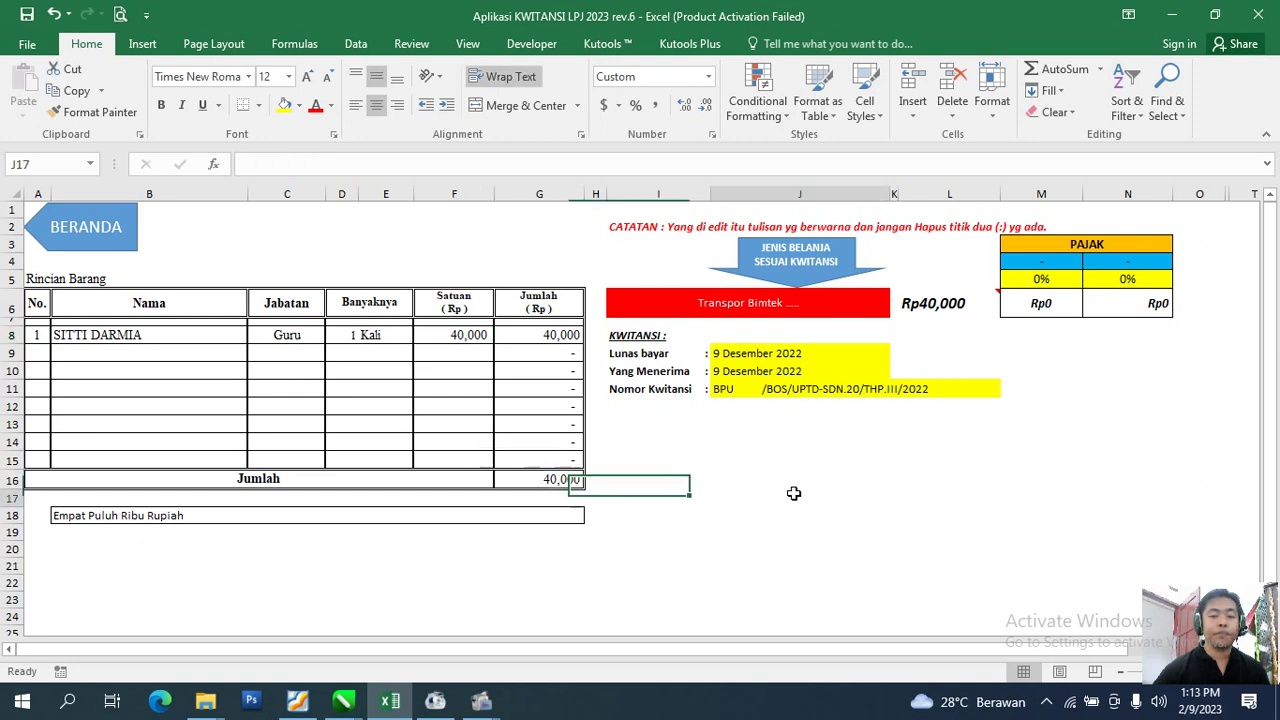
# Set the first recipient's transport quantity to 2 and check the row amount, total, amount in words and receipt amount.
pyautogui.click(350, 336)
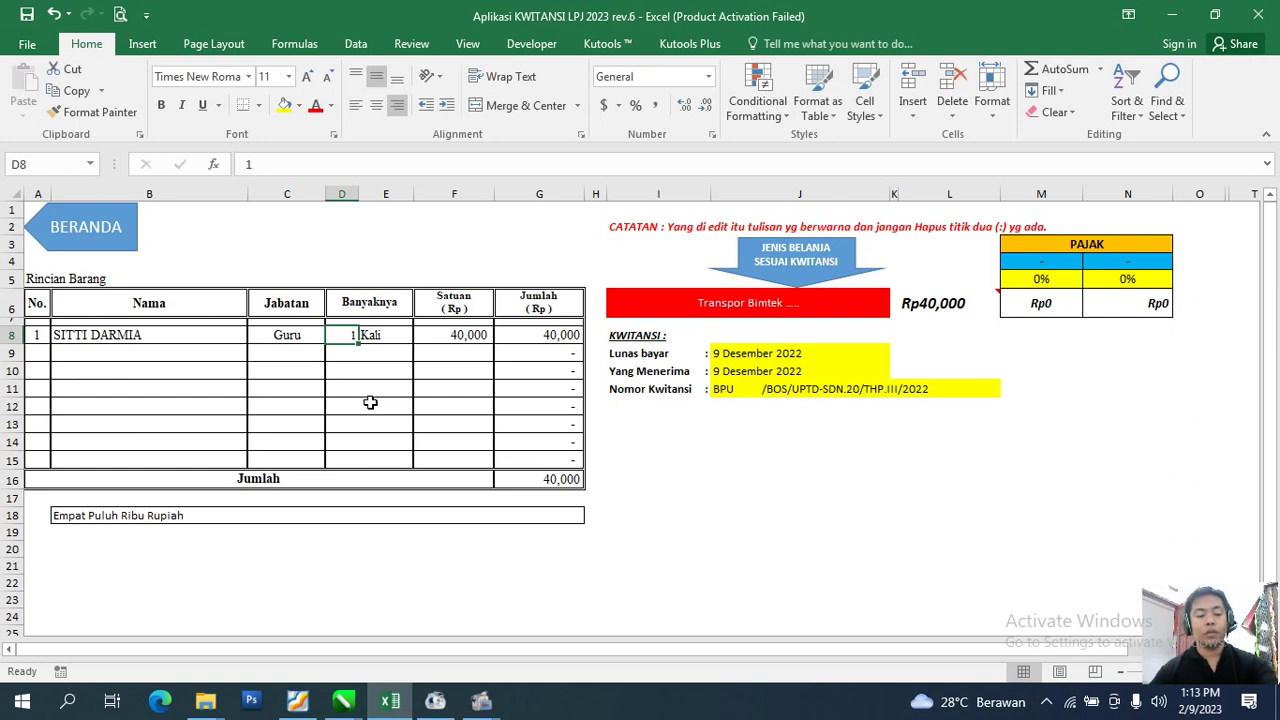
pyautogui.write('2')
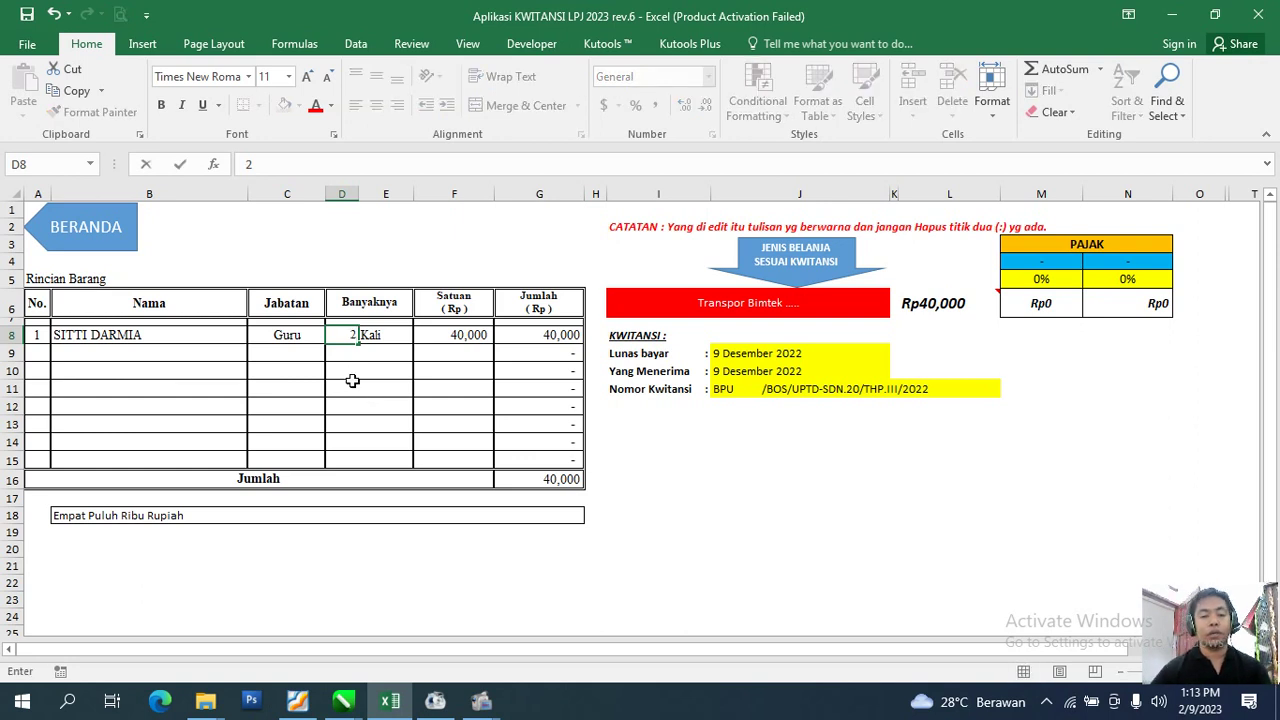
pyautogui.click(352, 380)
pyautogui.click(556, 338)
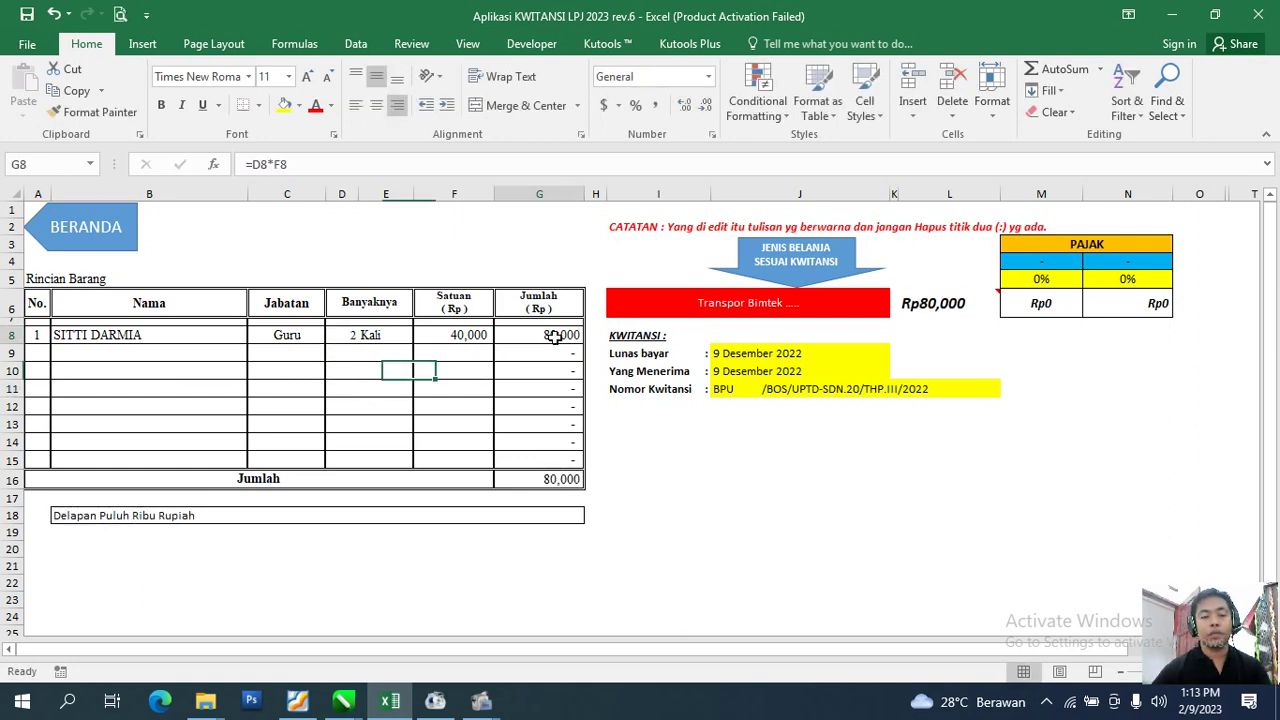
pyautogui.click(556, 478)
pyautogui.click(108, 516)
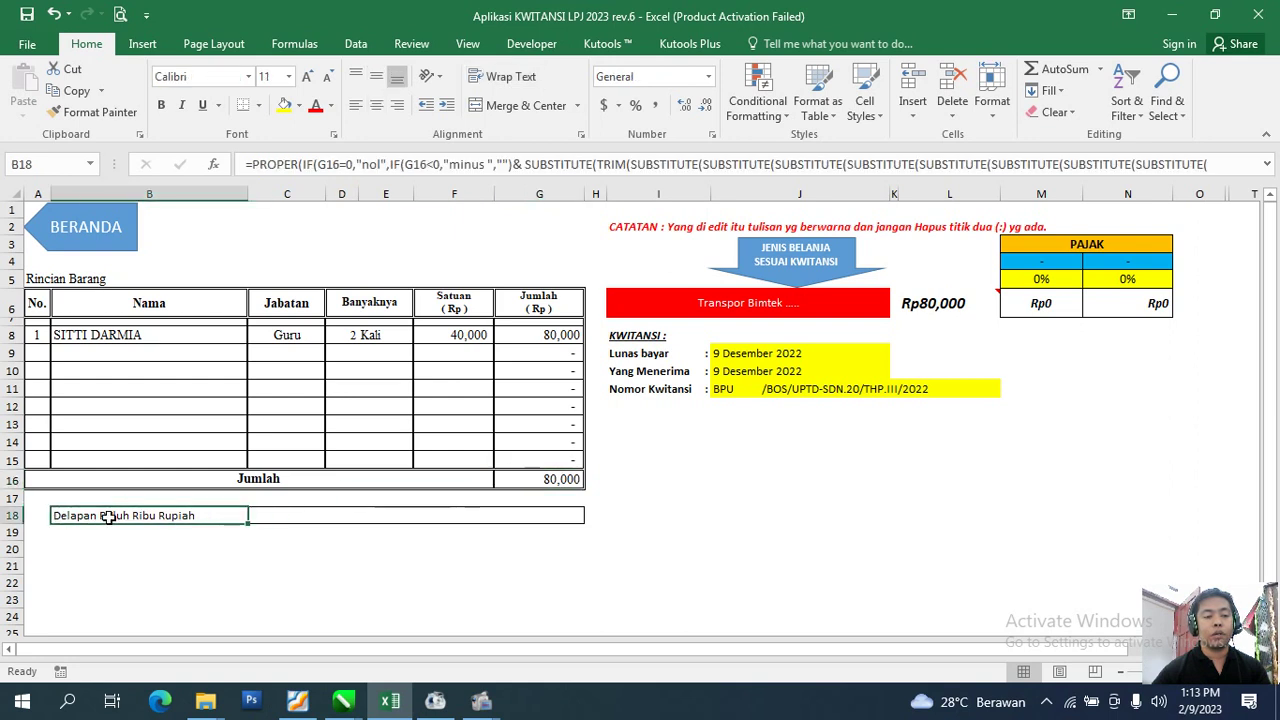
pyautogui.click(595, 549)
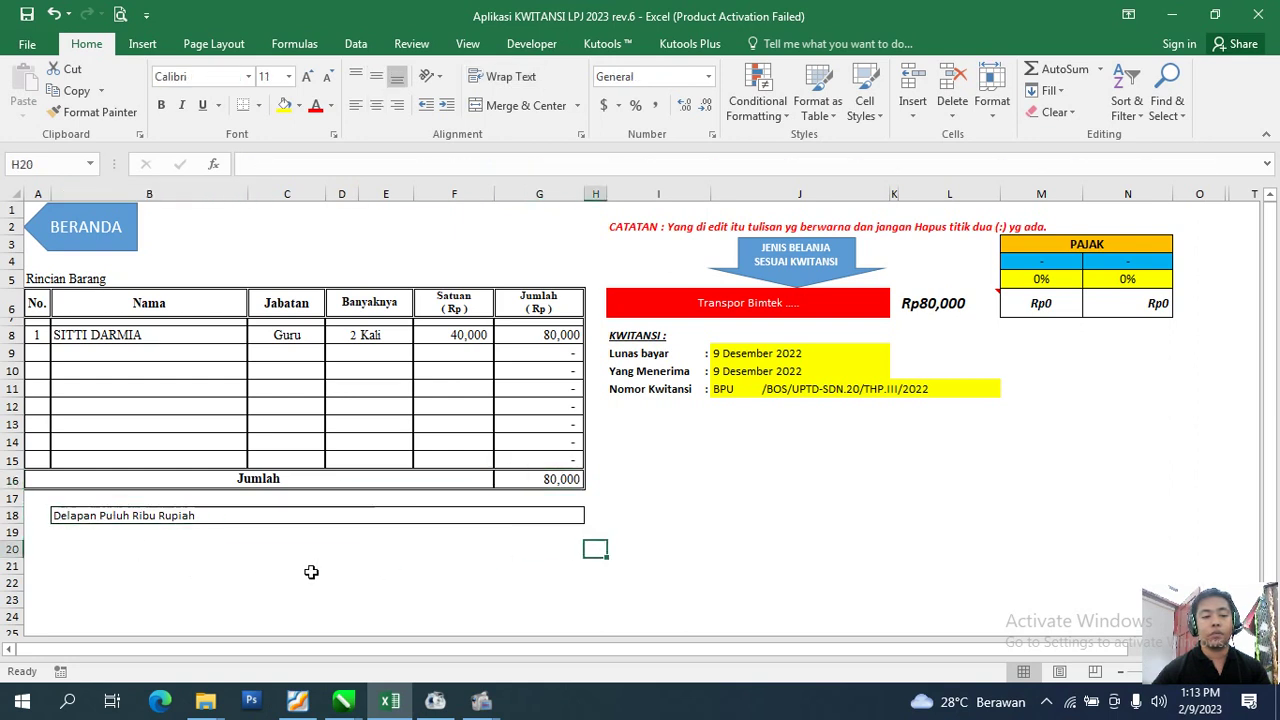
pyautogui.click(926, 308)
pyautogui.click(820, 512)
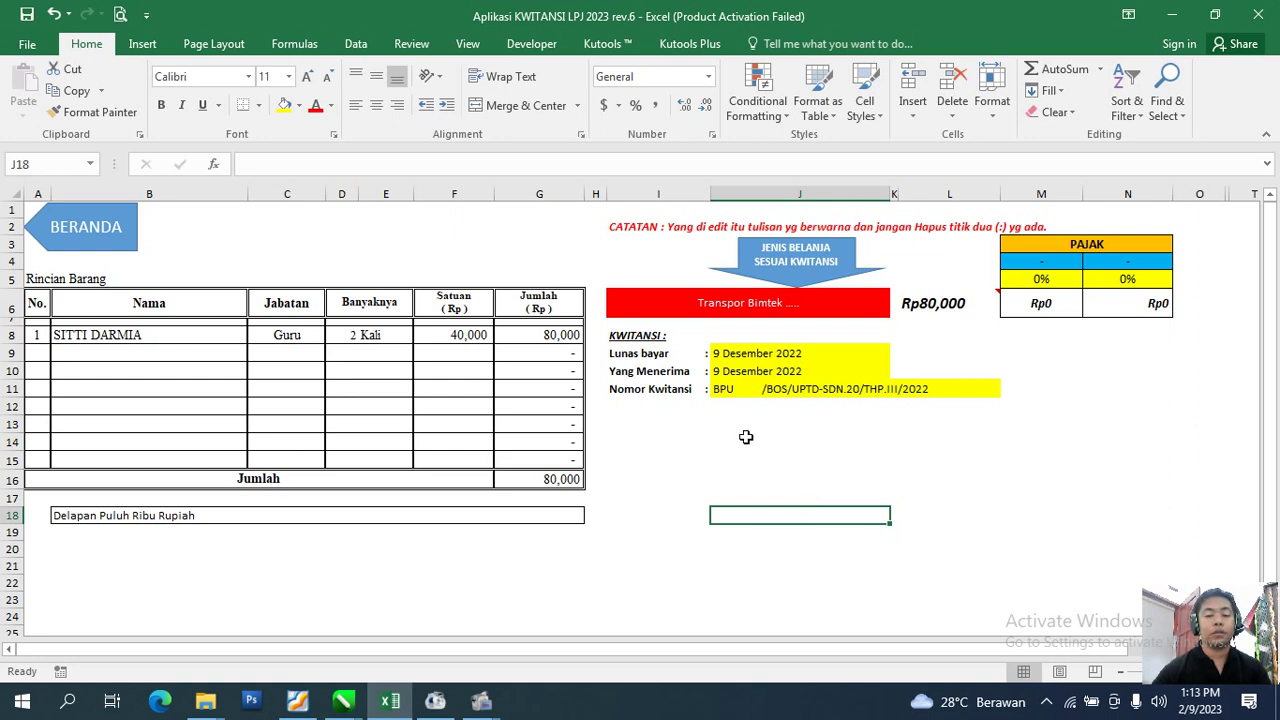
# Insert 001 after BPU in the transport receipt number (Nomor Kwitansi) and return to the home sheet.
pyautogui.press('Up')
pyautogui.press('Up')
pyautogui.press('Up')
pyautogui.press('Up')
pyautogui.press('Up')
pyautogui.press('Up')
pyautogui.press('Up')
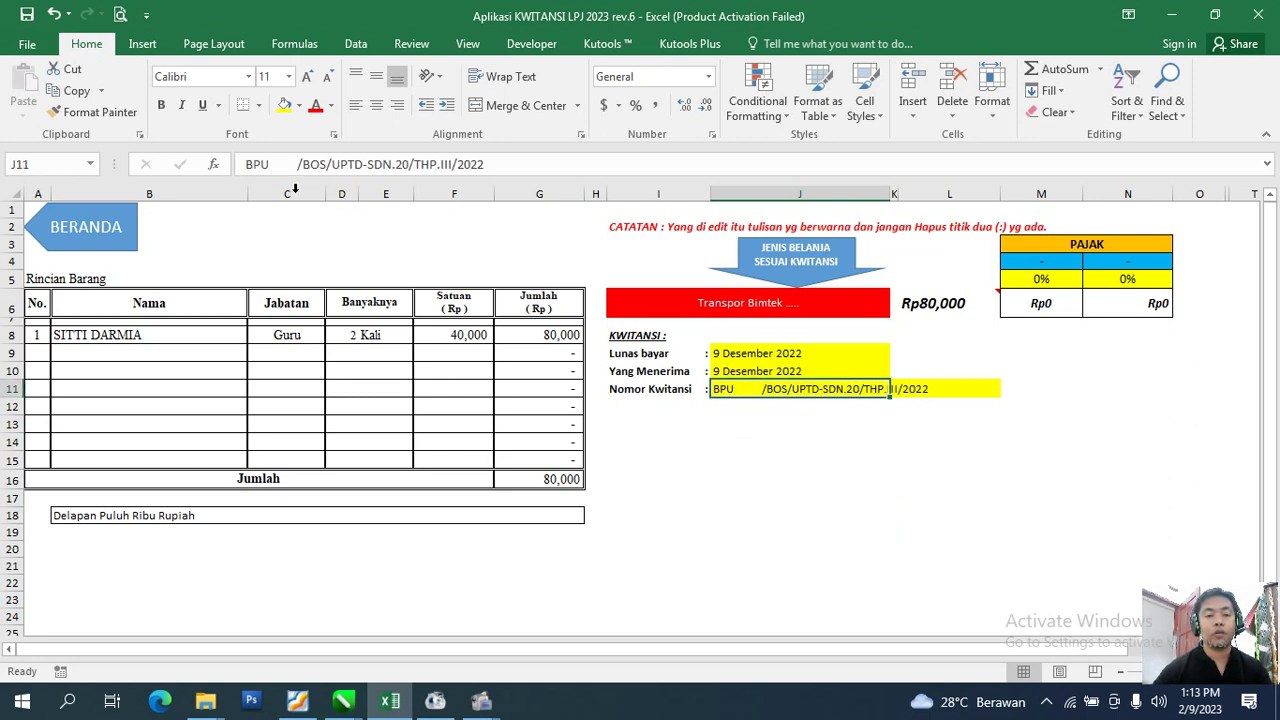
pyautogui.moveTo(276, 167); pyautogui.dragTo(297, 162)
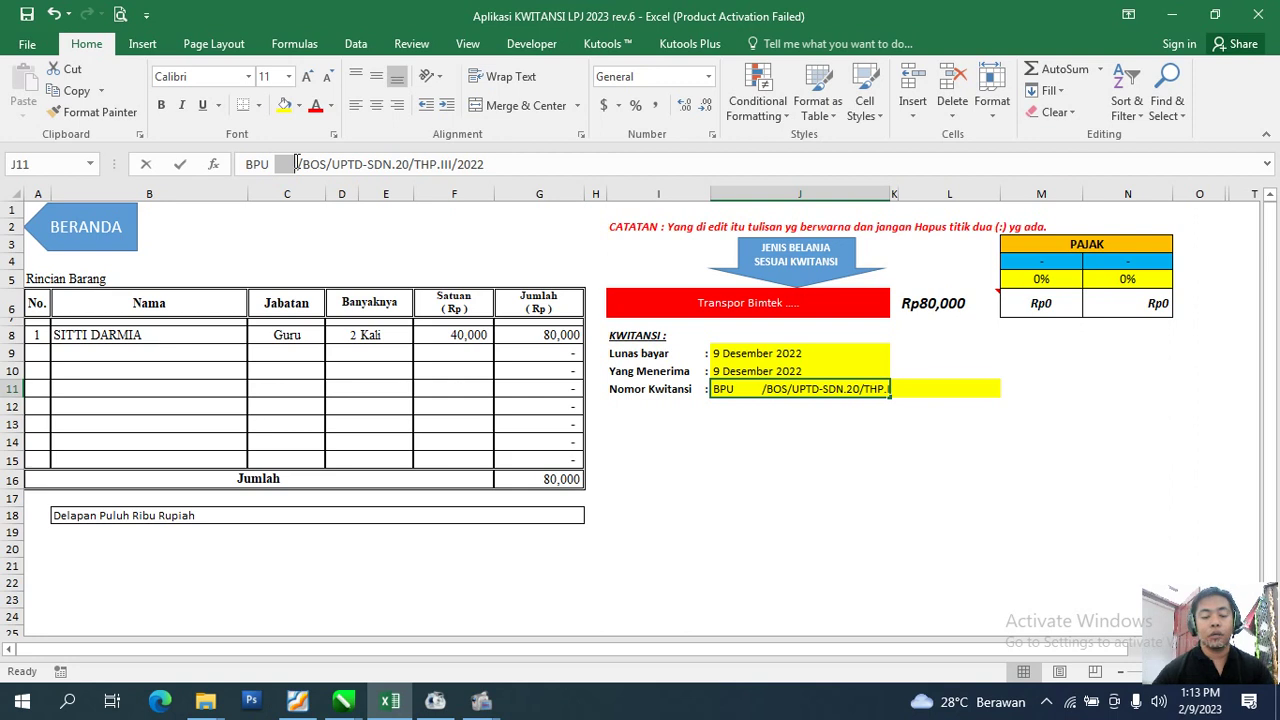
pyautogui.write('001')
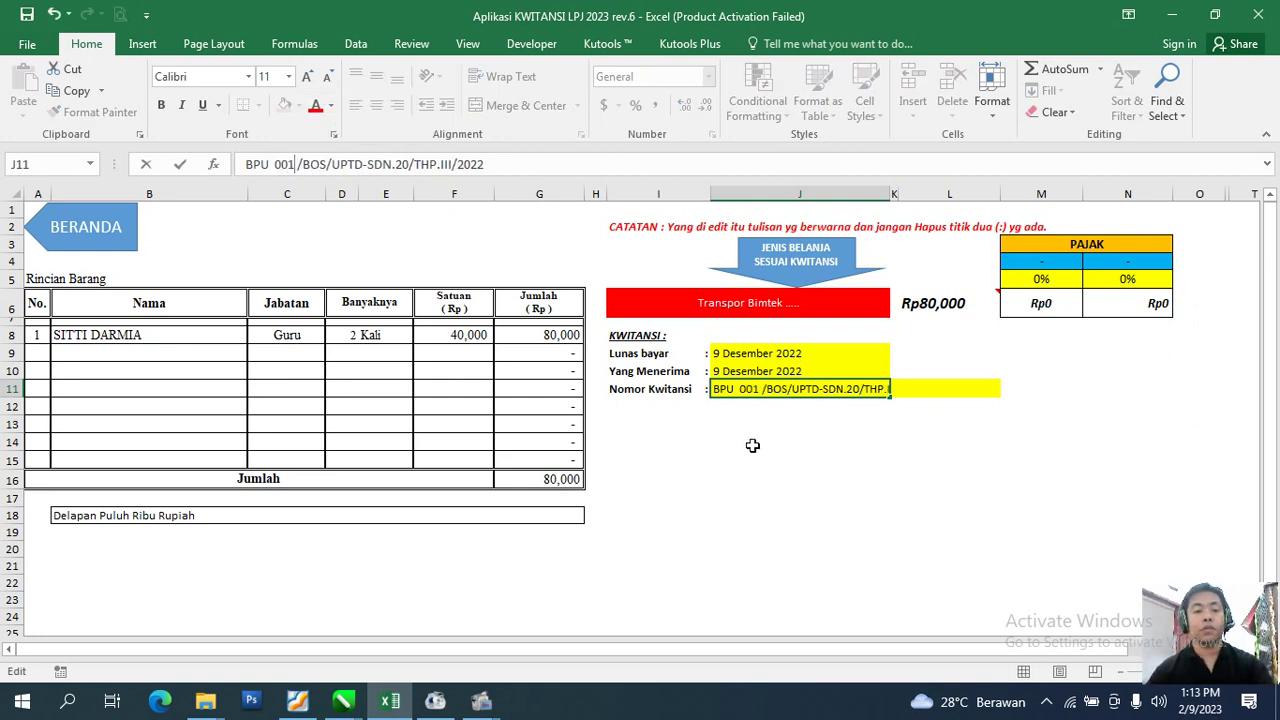
pyautogui.click(776, 492)
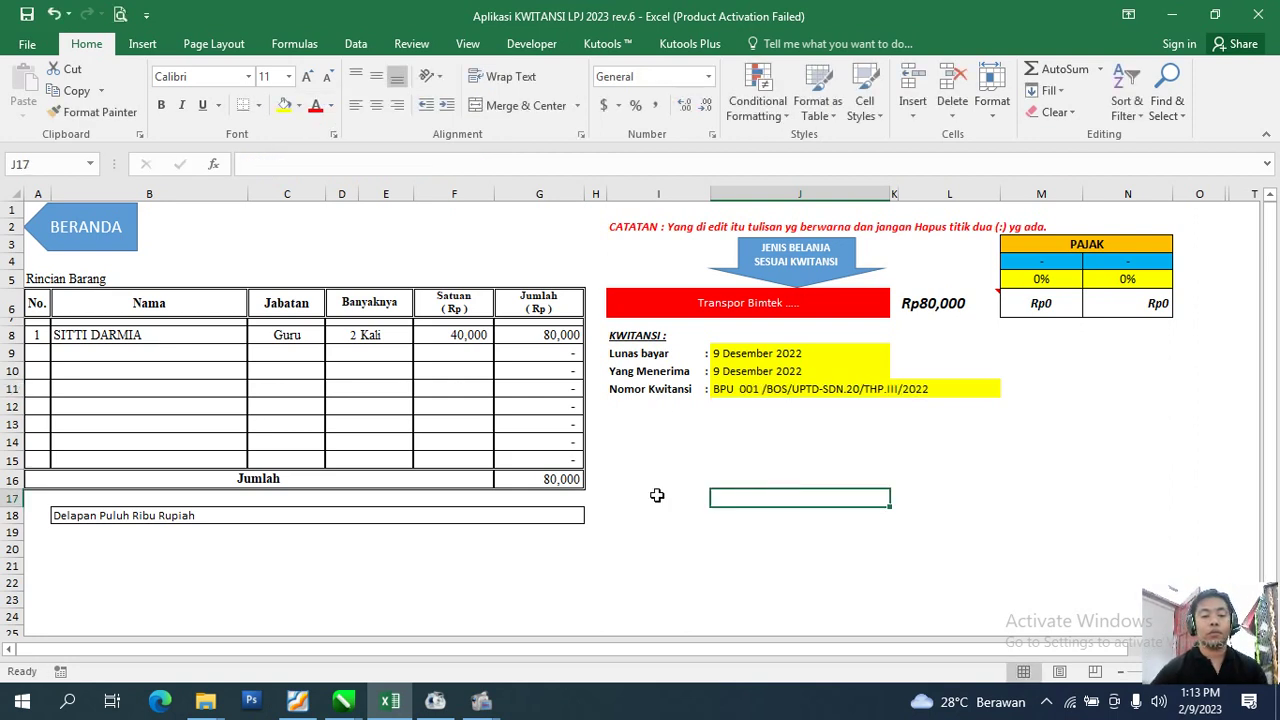
pyautogui.click(98, 242)
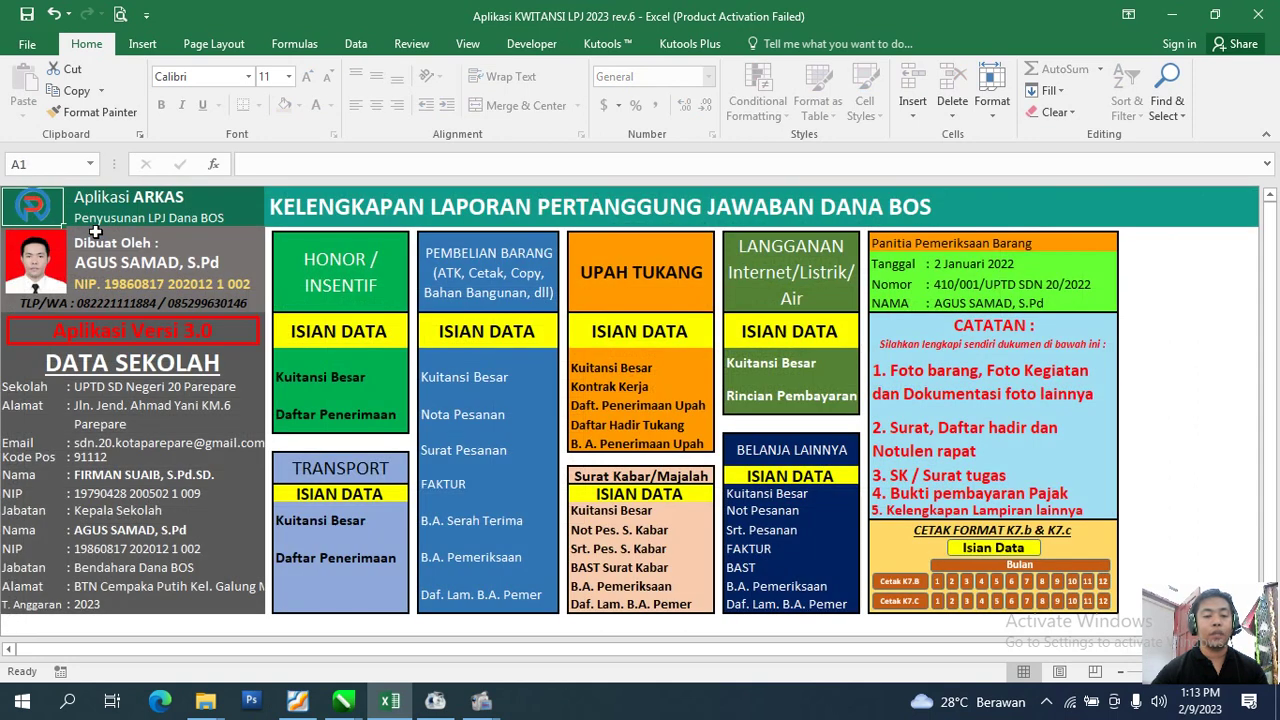
# Review the TRANSPORT Kuitansi Besar from its receipt number down to the signature block, and return to the home sheet.
pyautogui.click(322, 523)
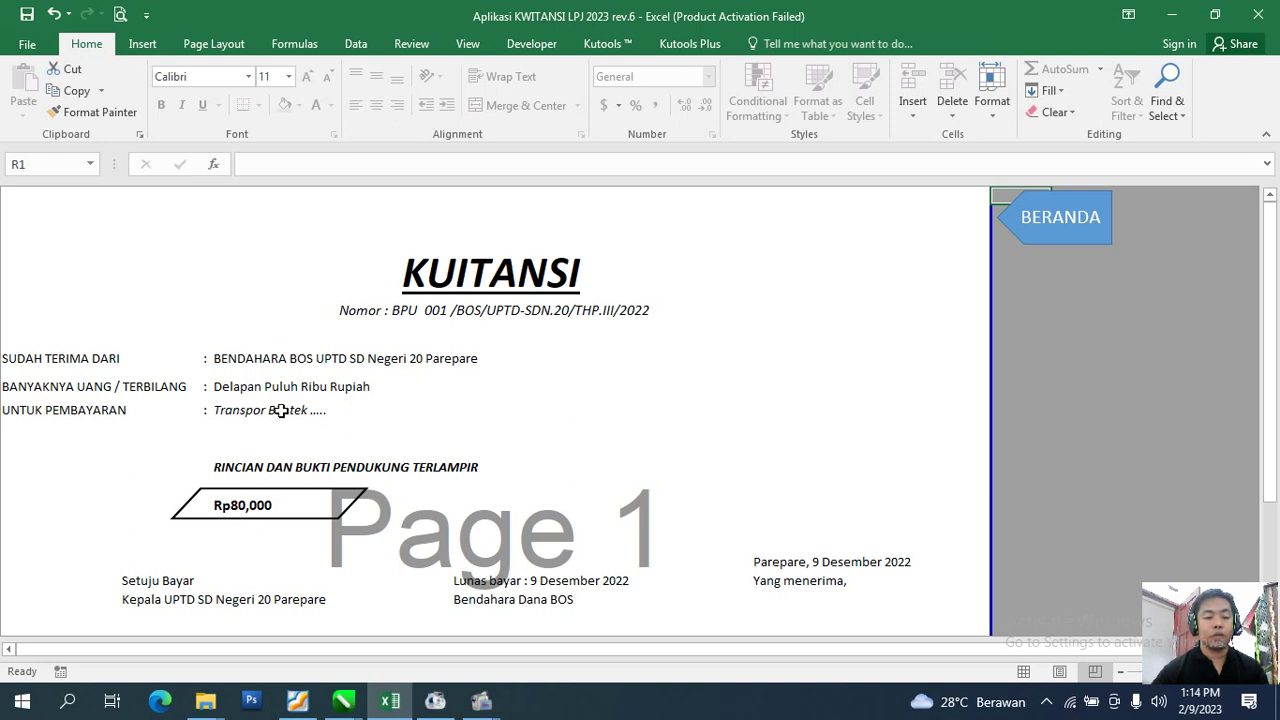
pyautogui.scroll(-4, 314, 537)
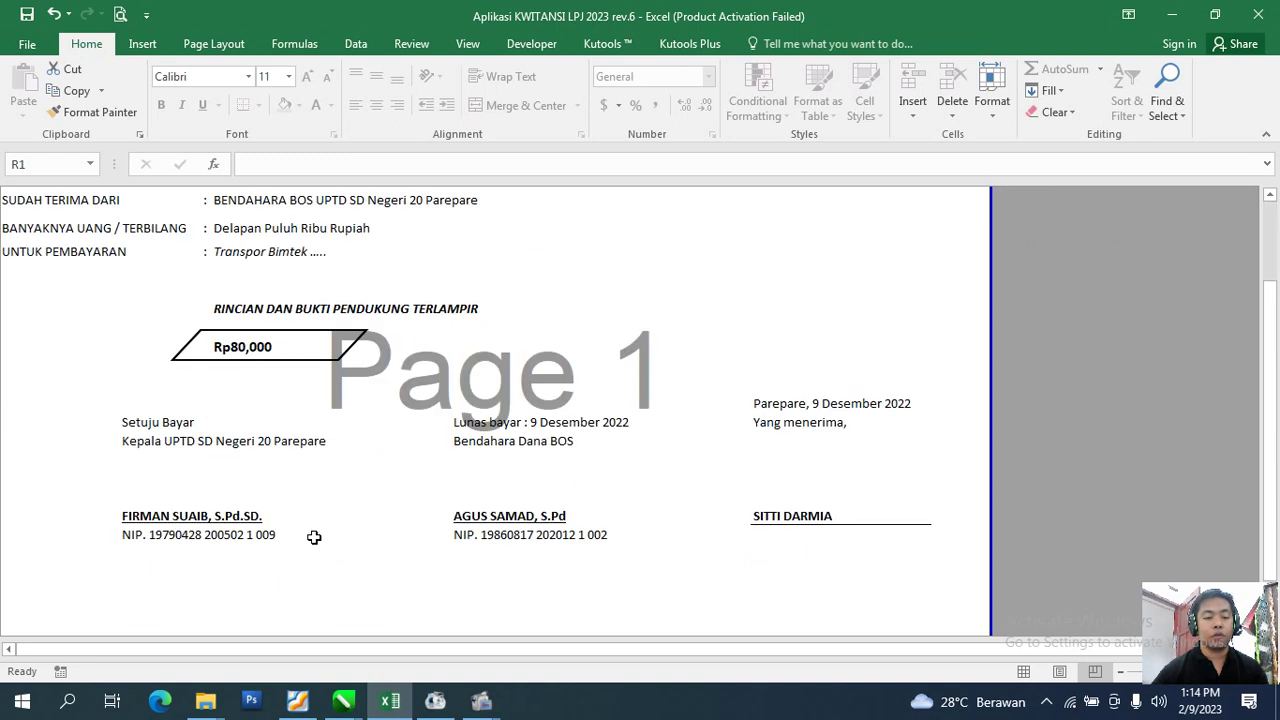
pyautogui.scroll(2, 315, 538)
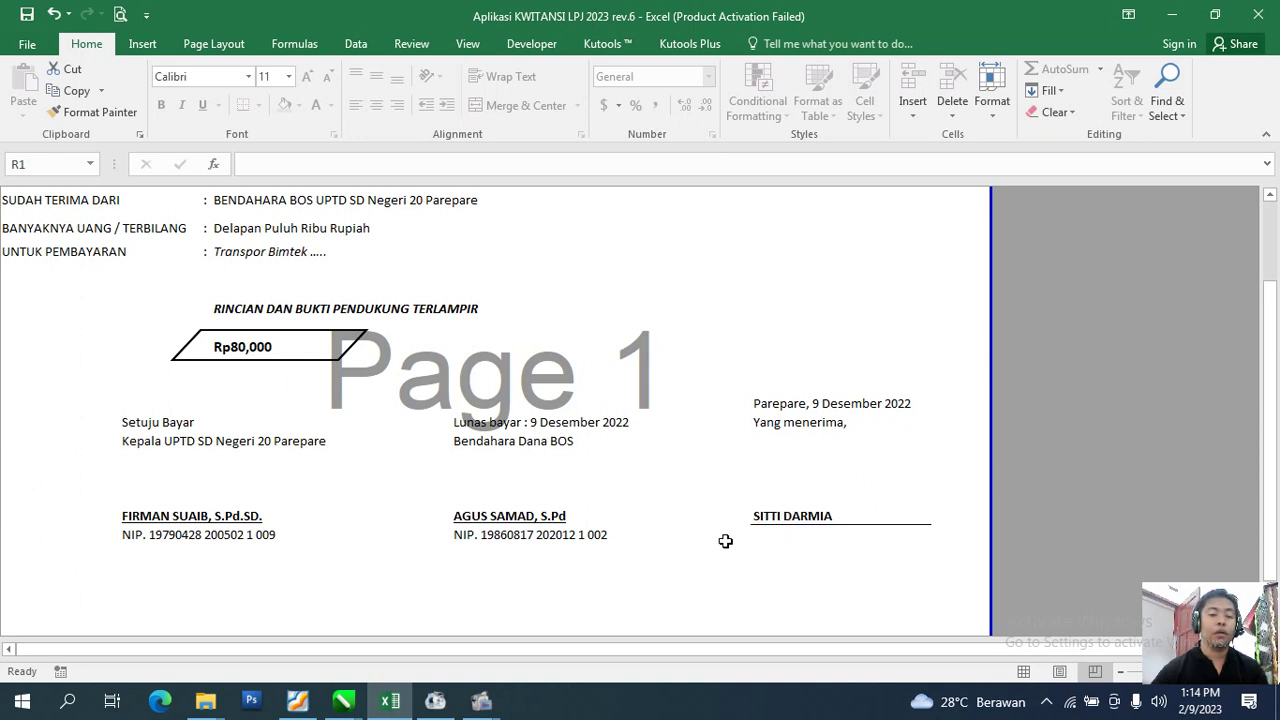
pyautogui.scroll(3, 725, 541)
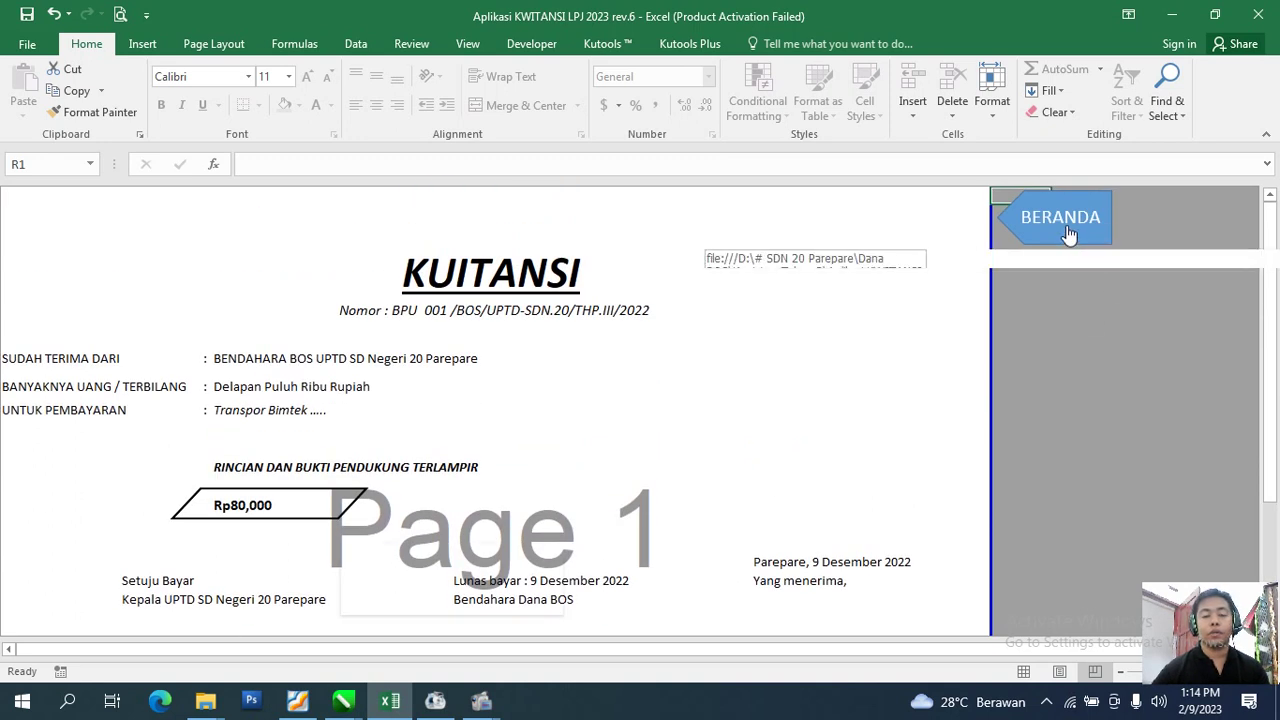
pyautogui.click(1068, 233)
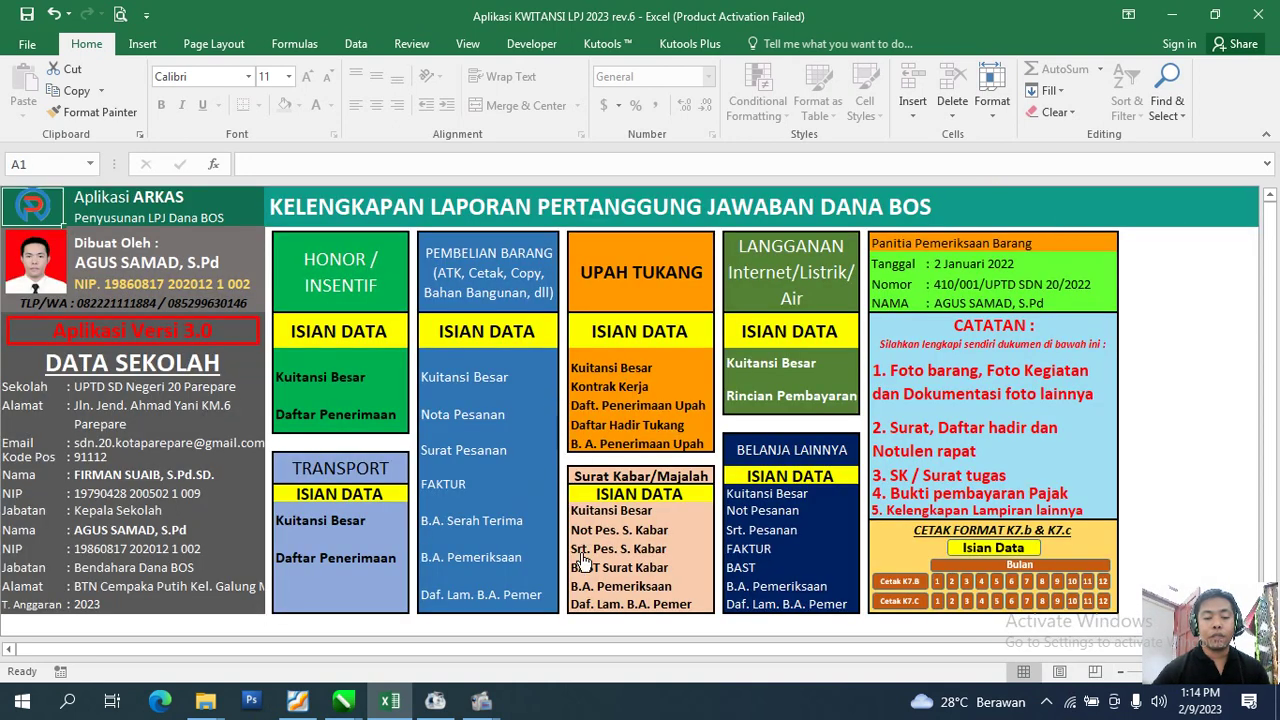
# Open the PEMBELIAN BARANG data entry sheet and examine the first item's description and the empty item rows beneath it.
pyautogui.click(489, 333)
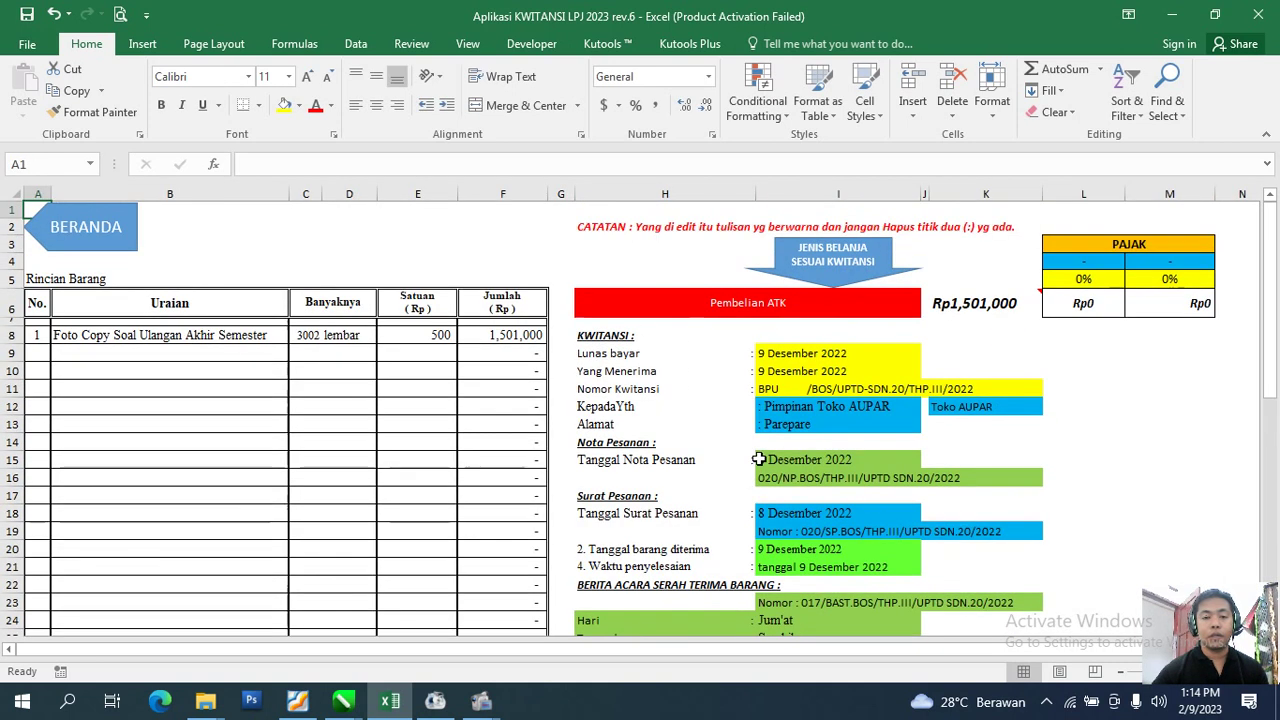
pyautogui.click(70, 339)
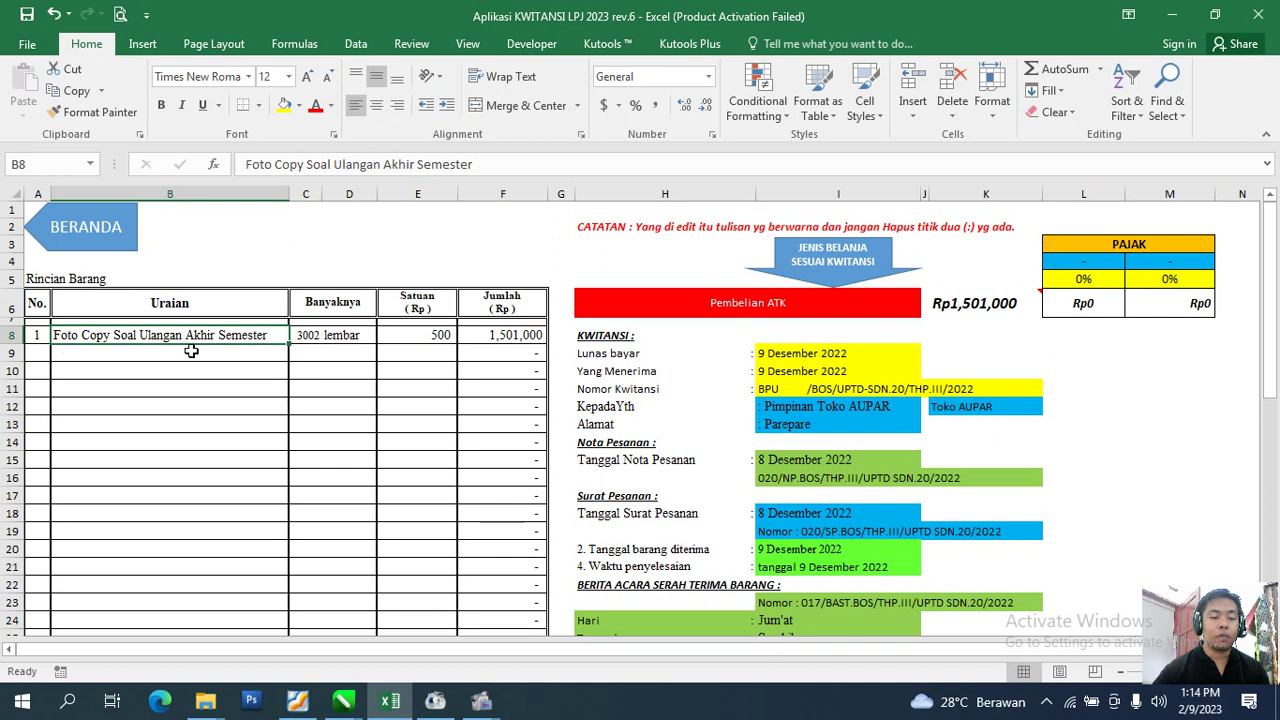
pyautogui.click(97, 354)
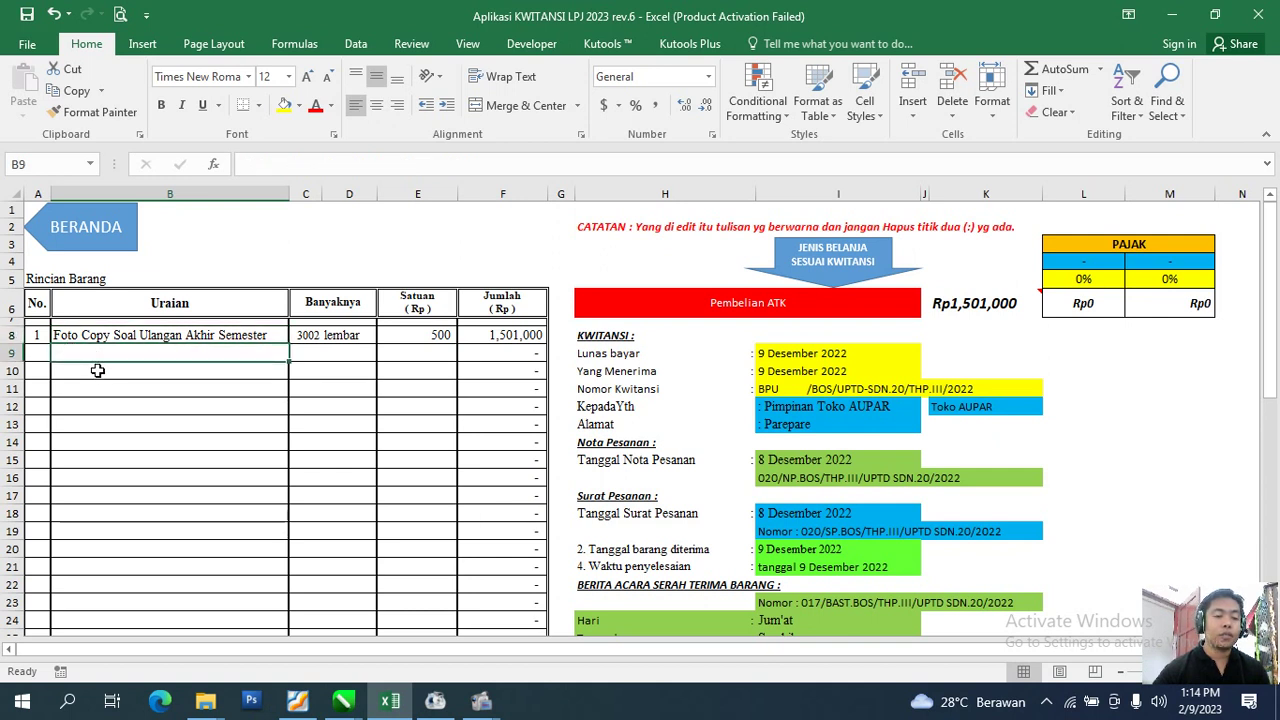
pyautogui.click(97, 370)
pyautogui.click(114, 390)
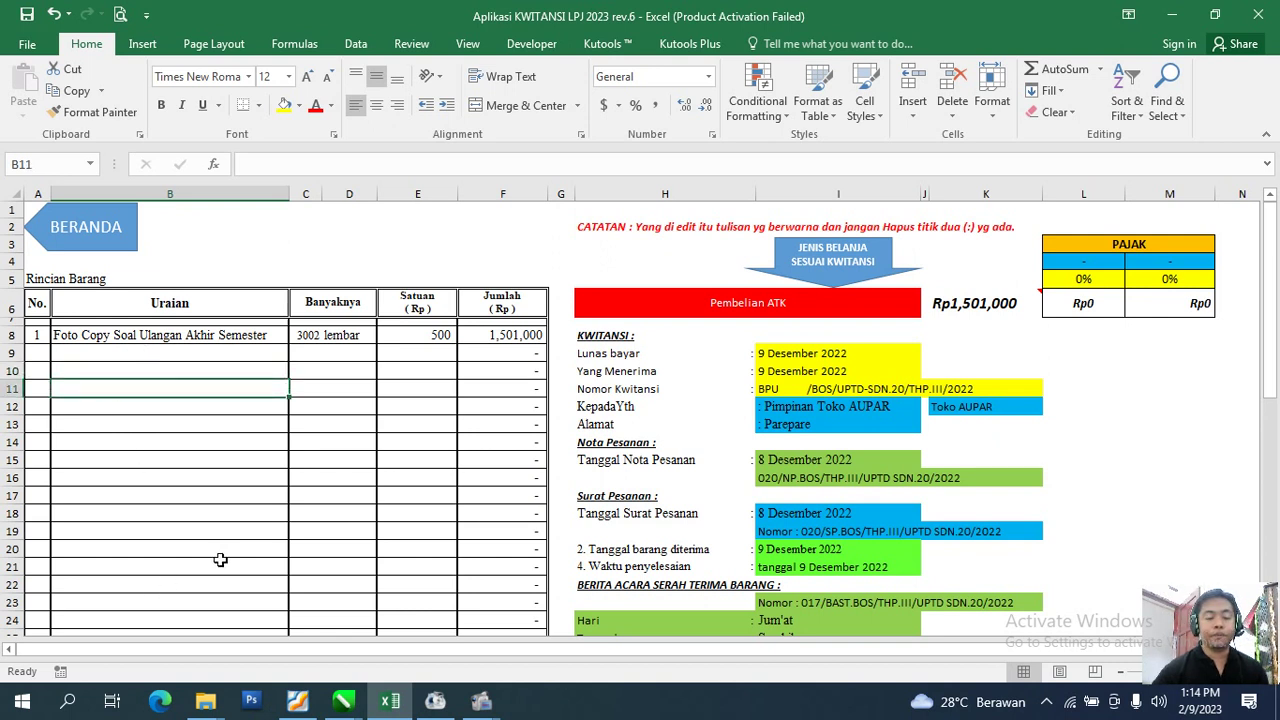
pyautogui.scroll(-1, 221, 560)
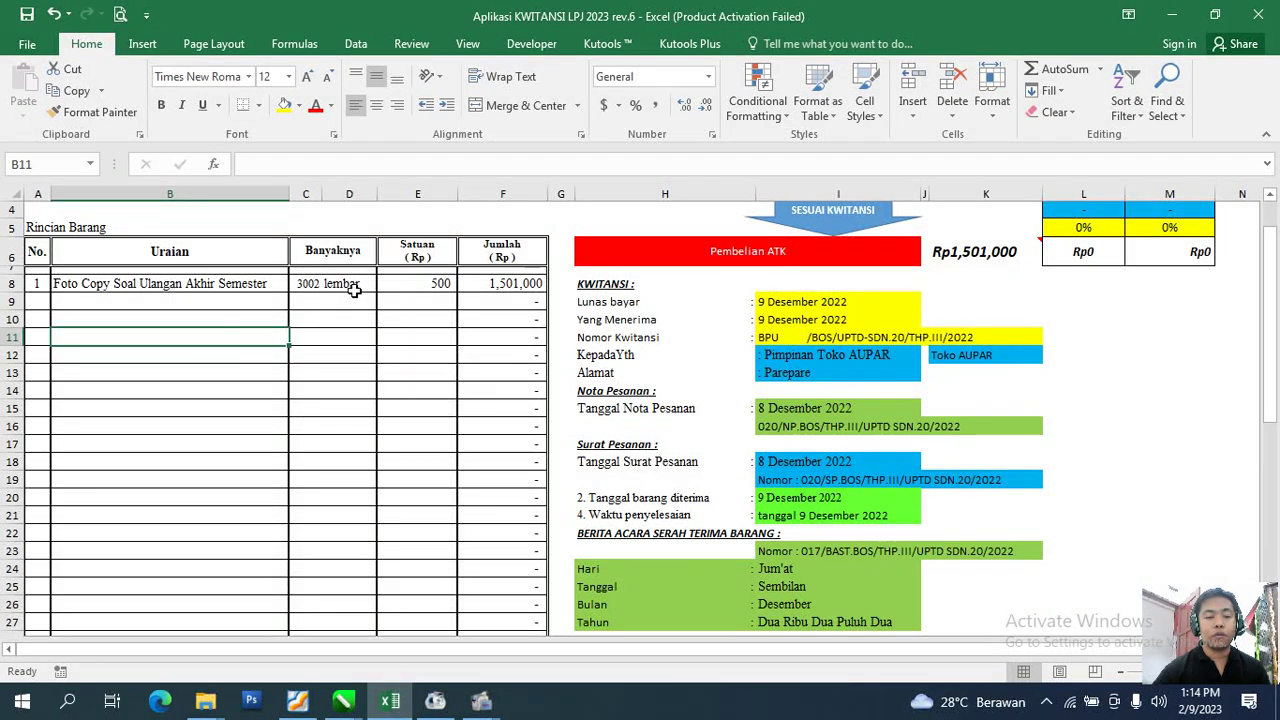
# Inspect the first item's unit price and amount formula, and look over the receipt and order fields beside the item table.
pyautogui.click(420, 284)
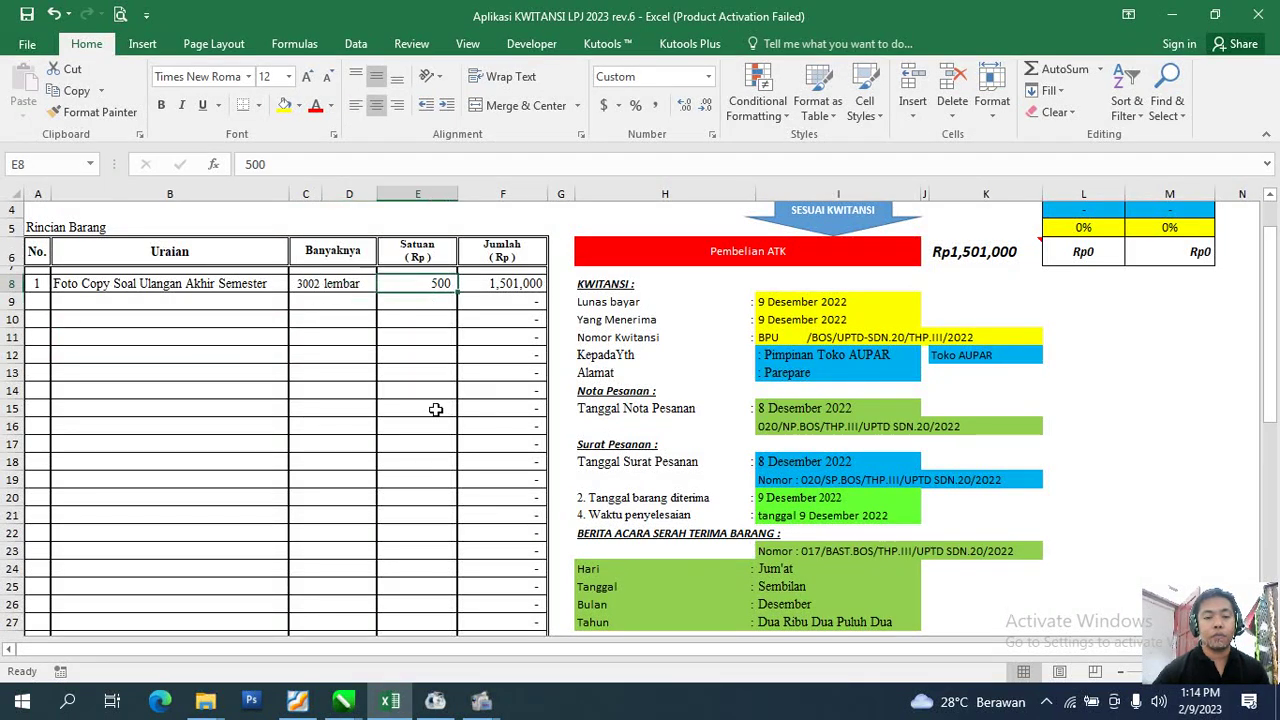
pyautogui.click(502, 283)
pyautogui.scroll(1, 1000, 403)
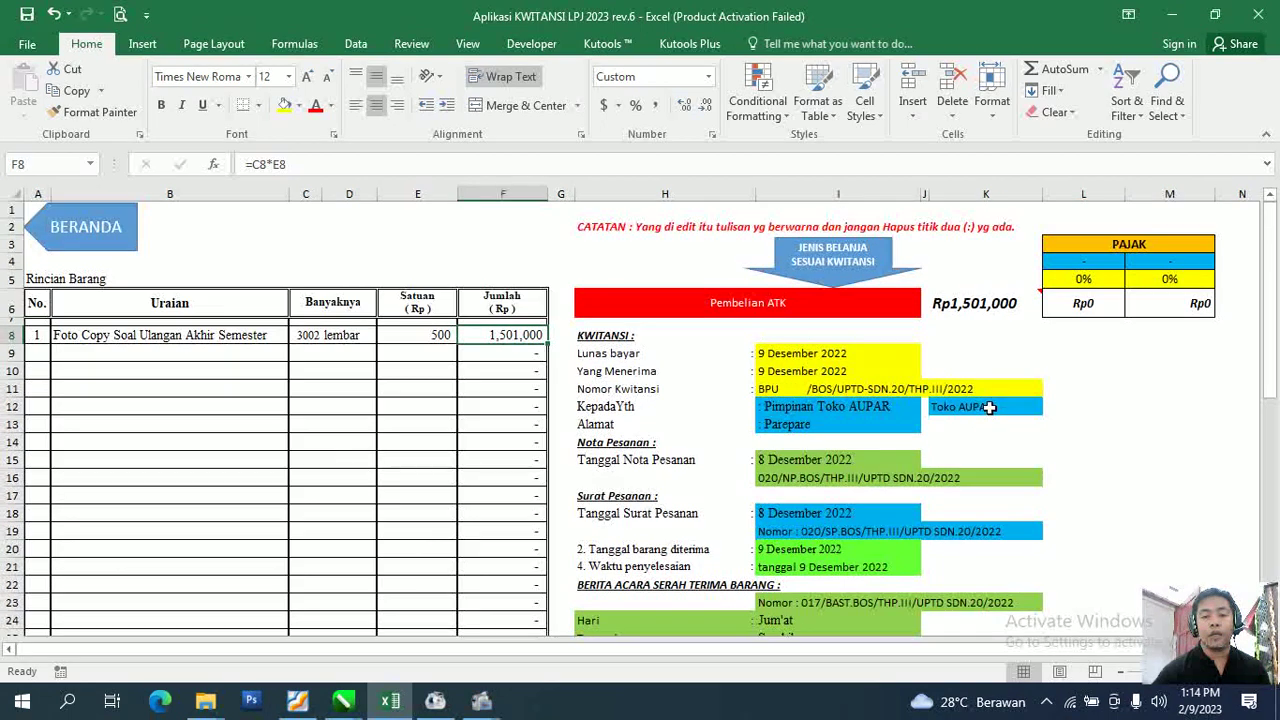
pyautogui.scroll(-1, 1000, 403)
pyautogui.scroll(-1, 990, 408)
pyautogui.scroll(2, 988, 409)
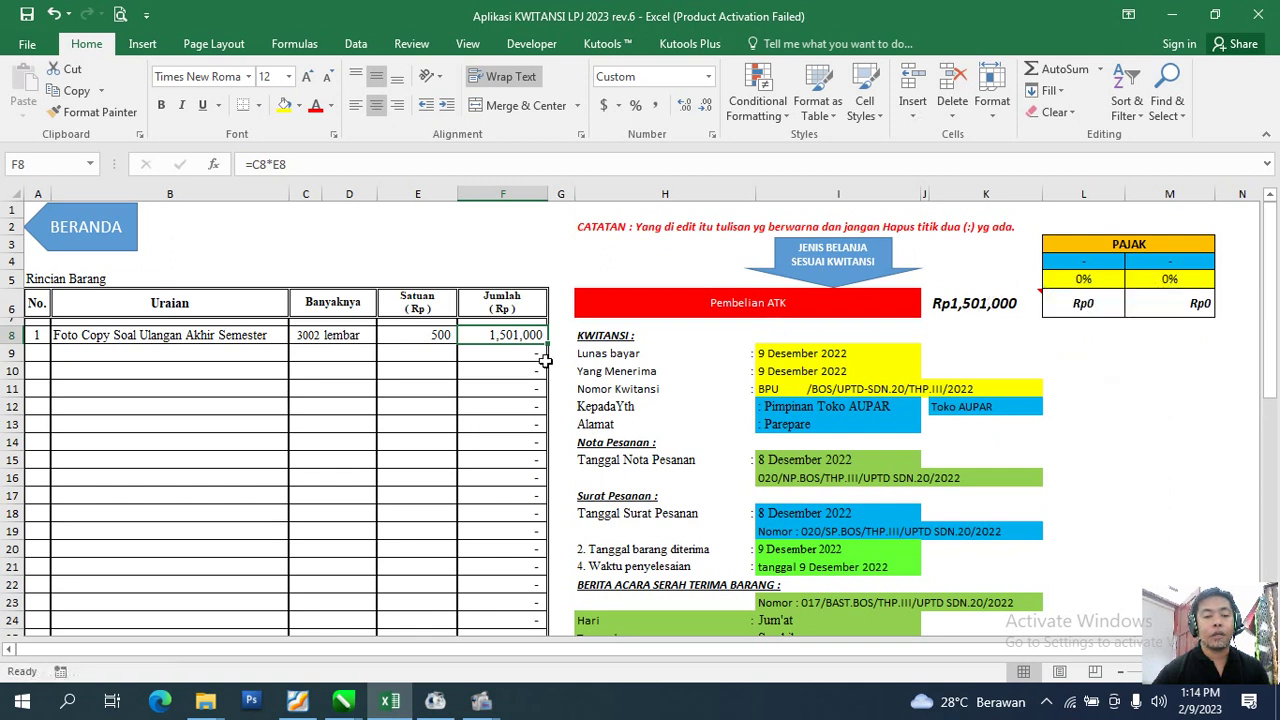
# Set the first PAJAK column to the tax type PPn (11%) : Rp with a rate of 11%.
pyautogui.click(1122, 266)
pyautogui.click(1133, 262)
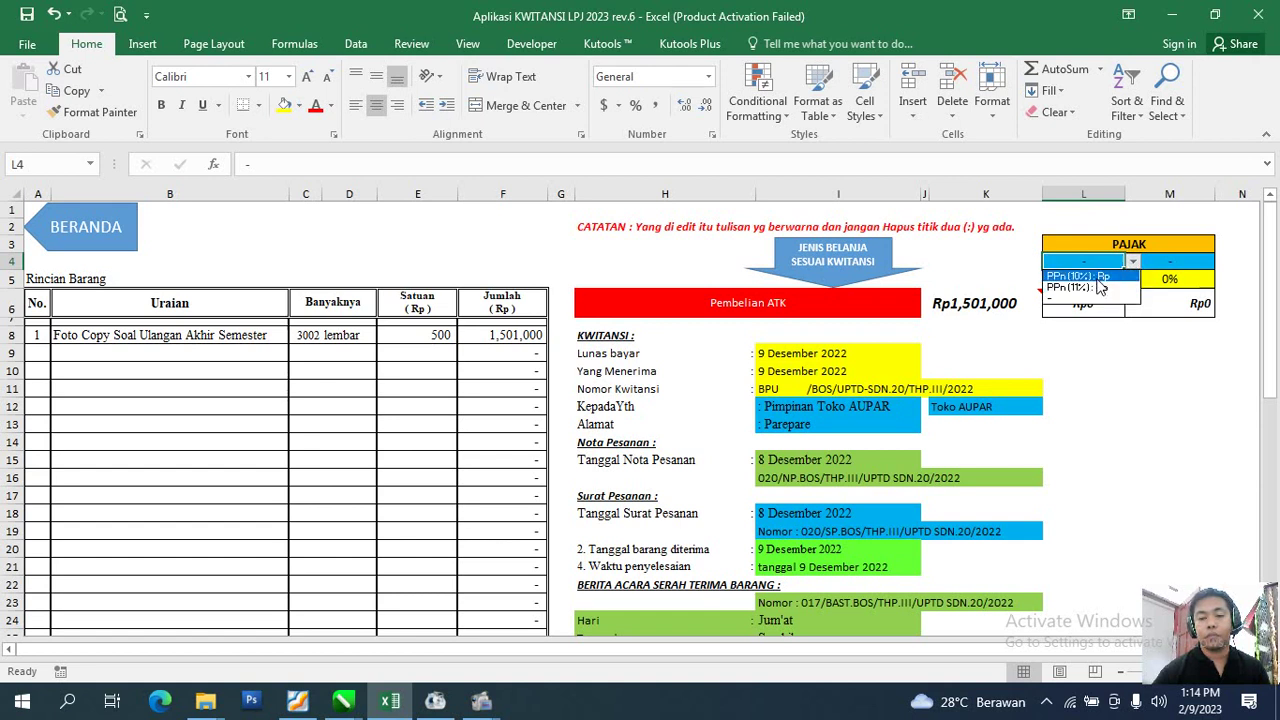
pyautogui.click(1093, 288)
pyautogui.click(1095, 280)
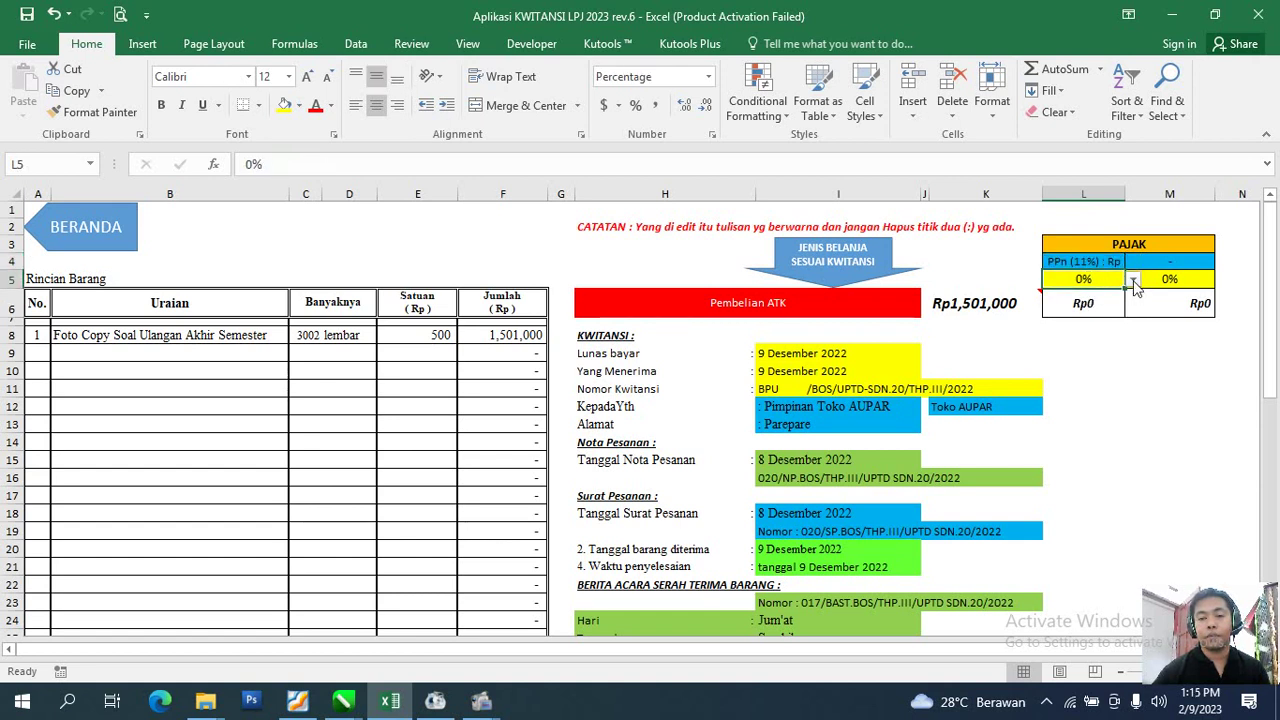
pyautogui.click(1133, 279)
pyautogui.click(1100, 306)
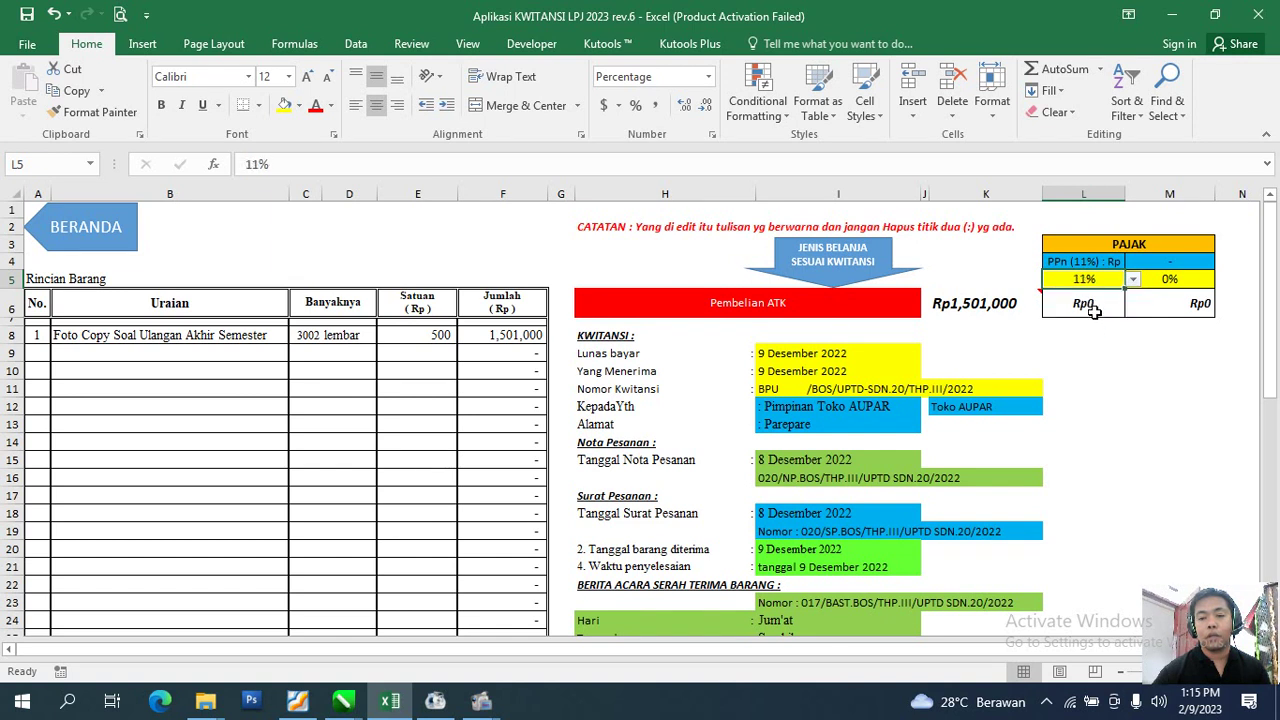
# Inspect the formula behind the PPn tax amount and the source of the purchase total.
pyautogui.click(1095, 308)
pyautogui.moveTo(976, 307)
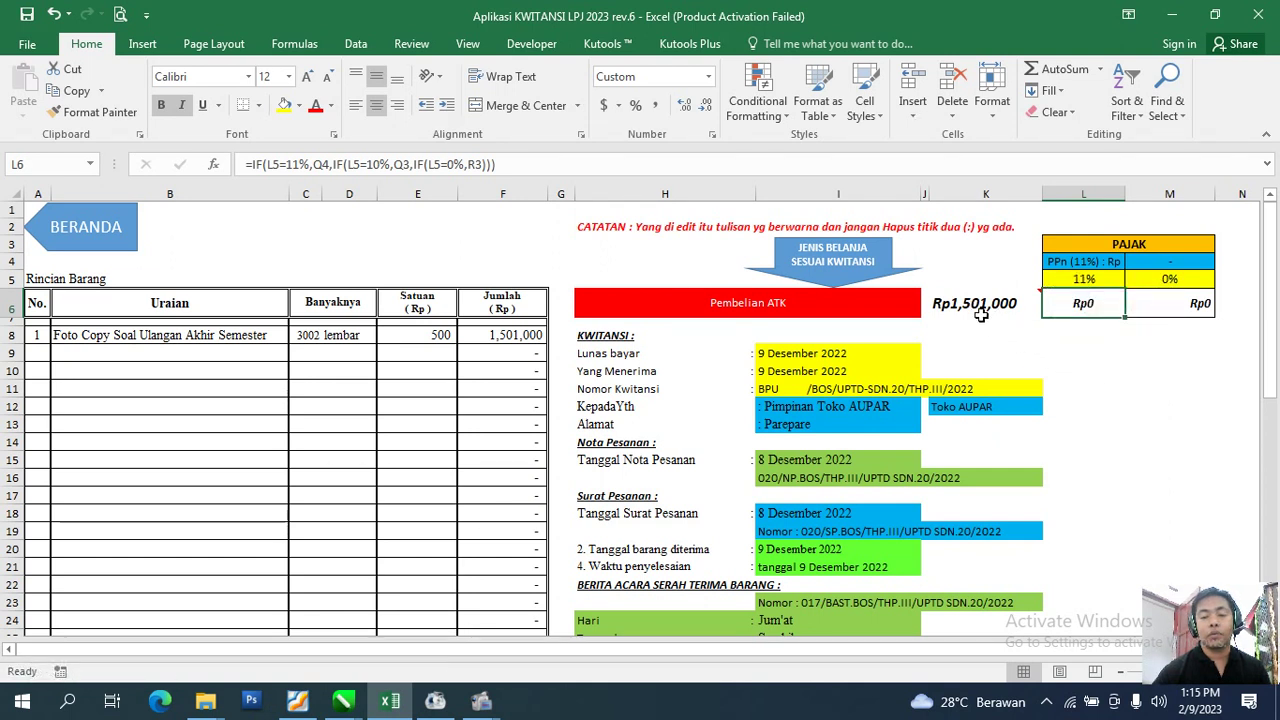
pyautogui.click(975, 309)
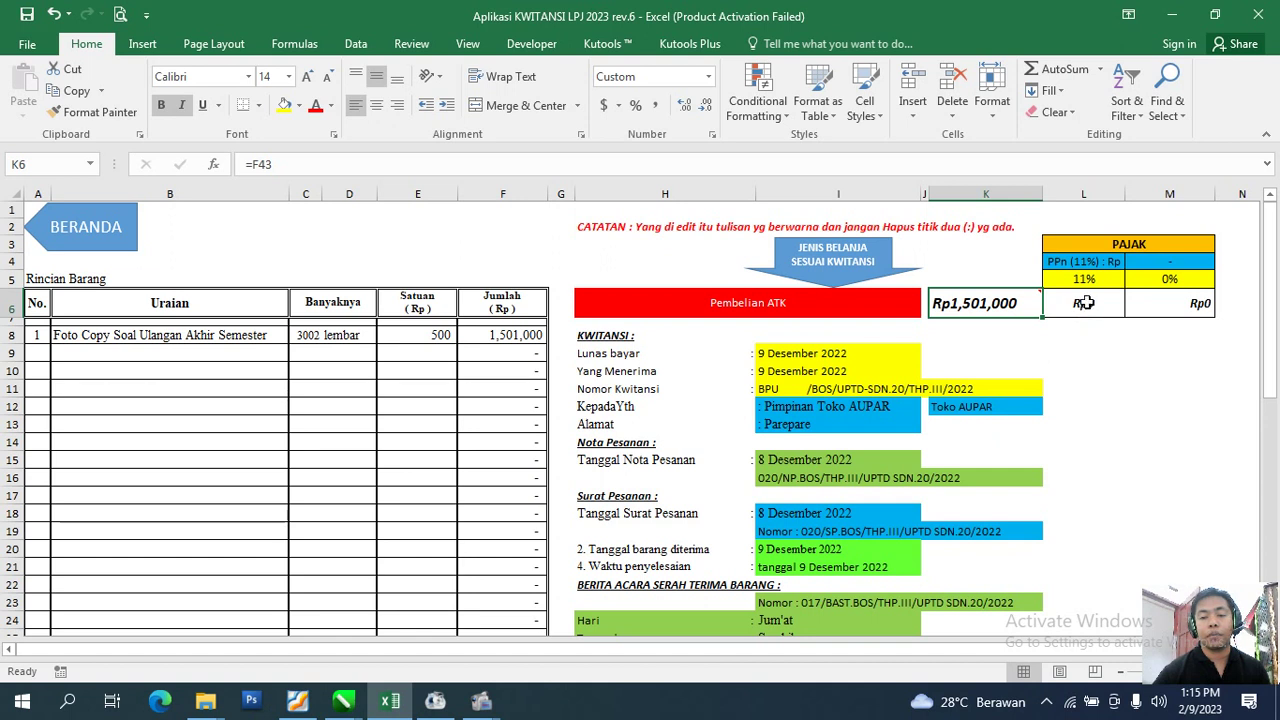
pyautogui.click(1085, 303)
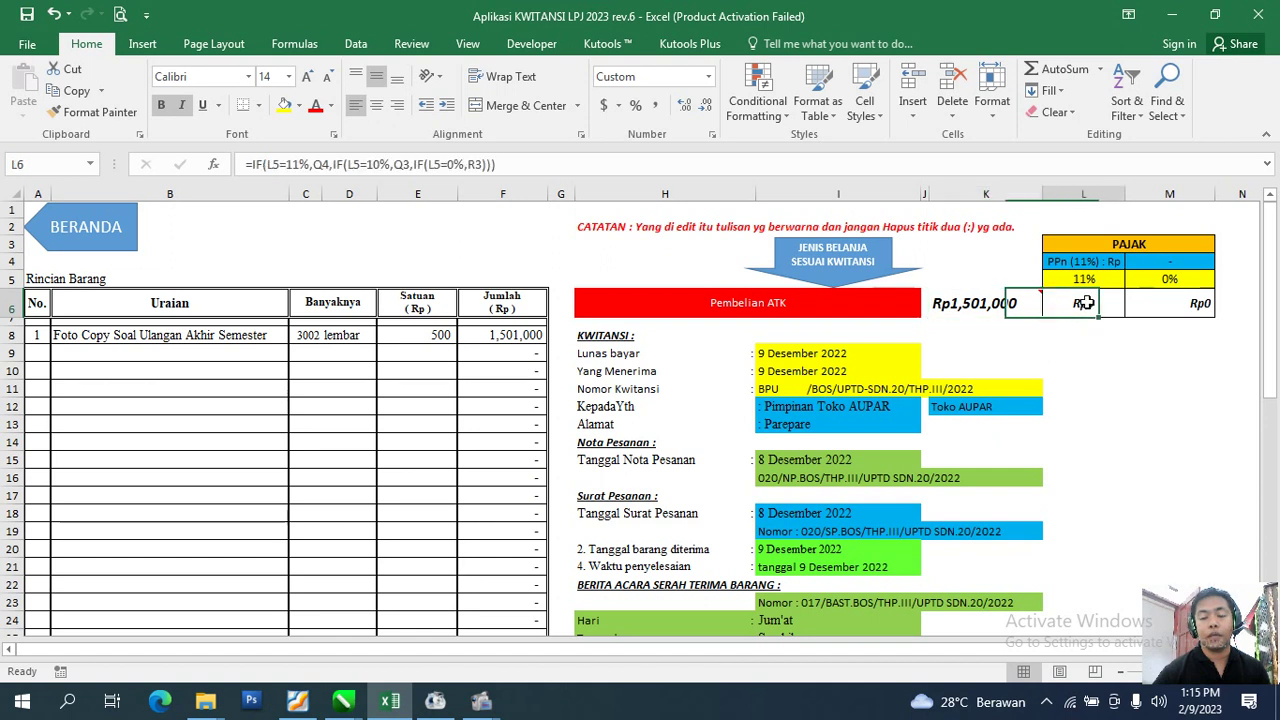
# Set the quantity of the Foto Copy Soal Ulangan Akhir Semester item to 6002 and check the purchase total and PPn amount.
pyautogui.click(313, 335)
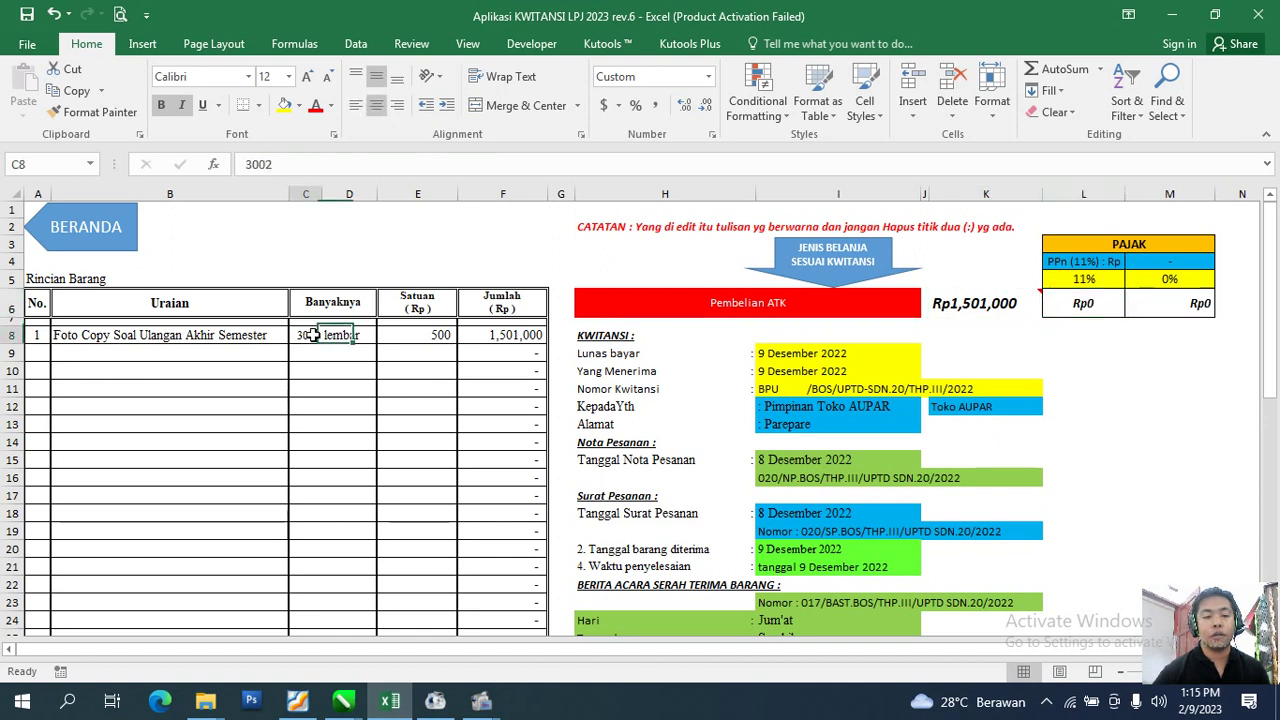
pyautogui.click(251, 164)
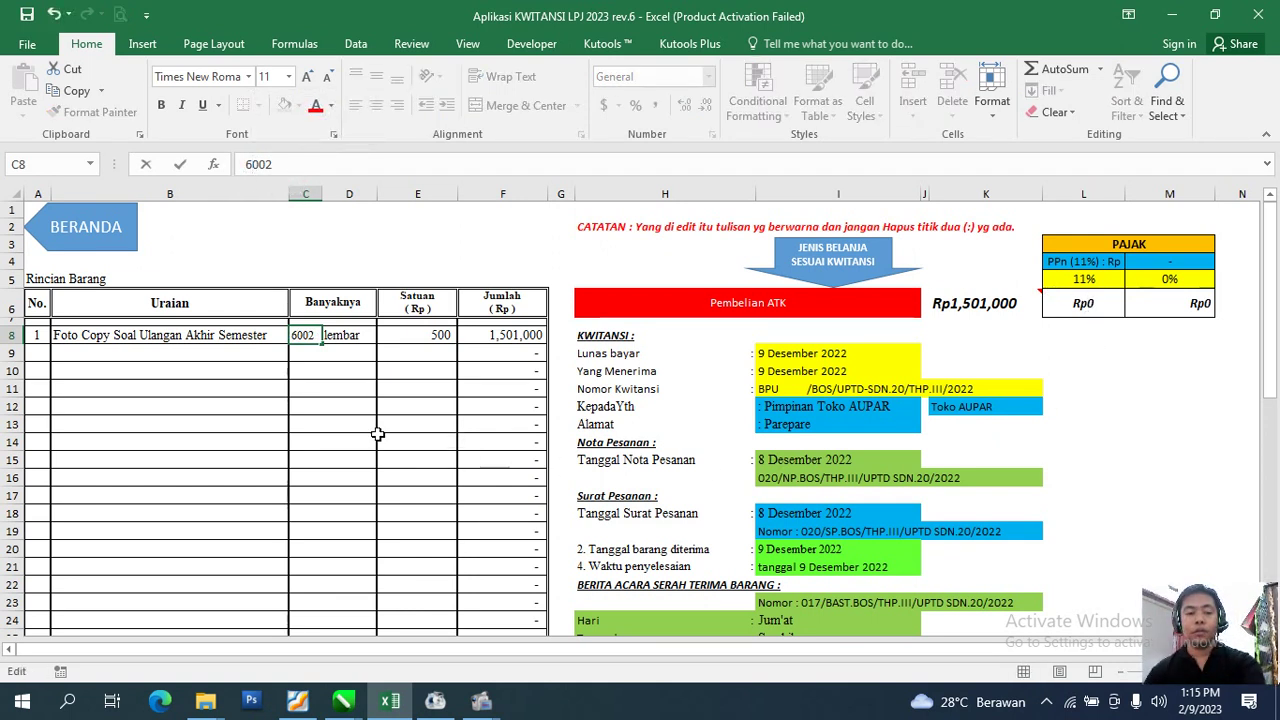
pyautogui.click(317, 409)
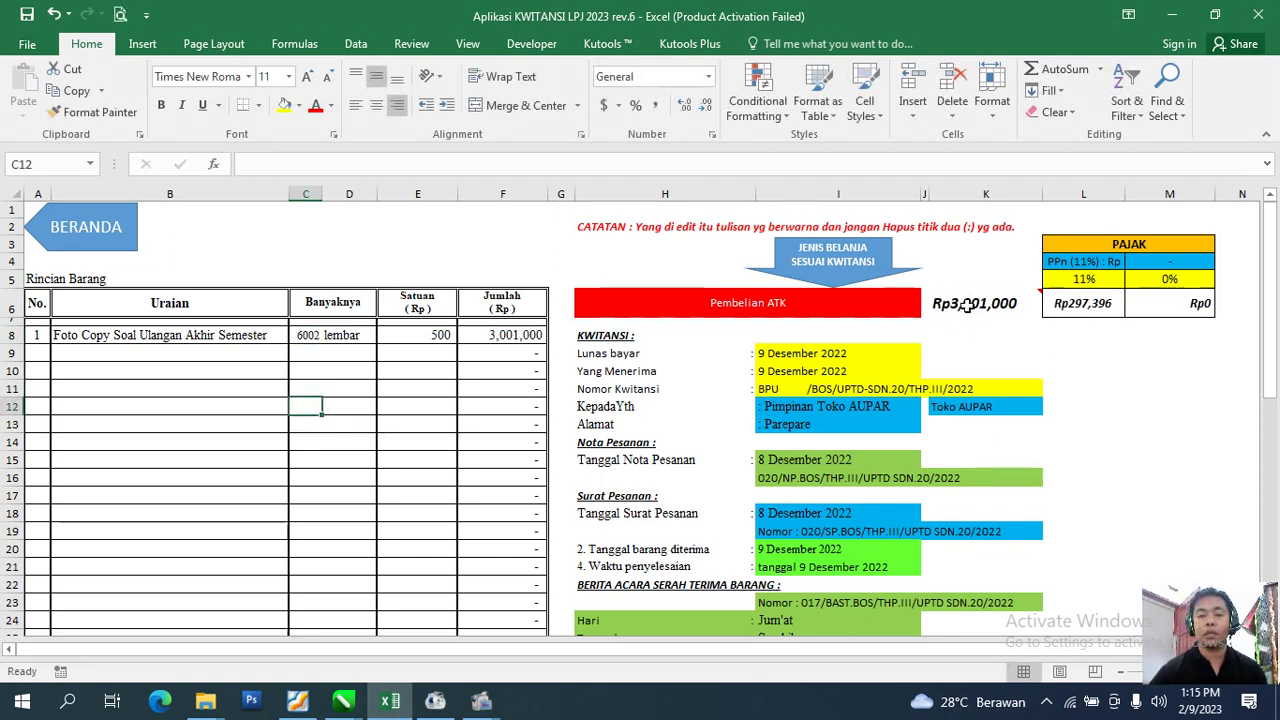
pyautogui.moveTo(992, 316)
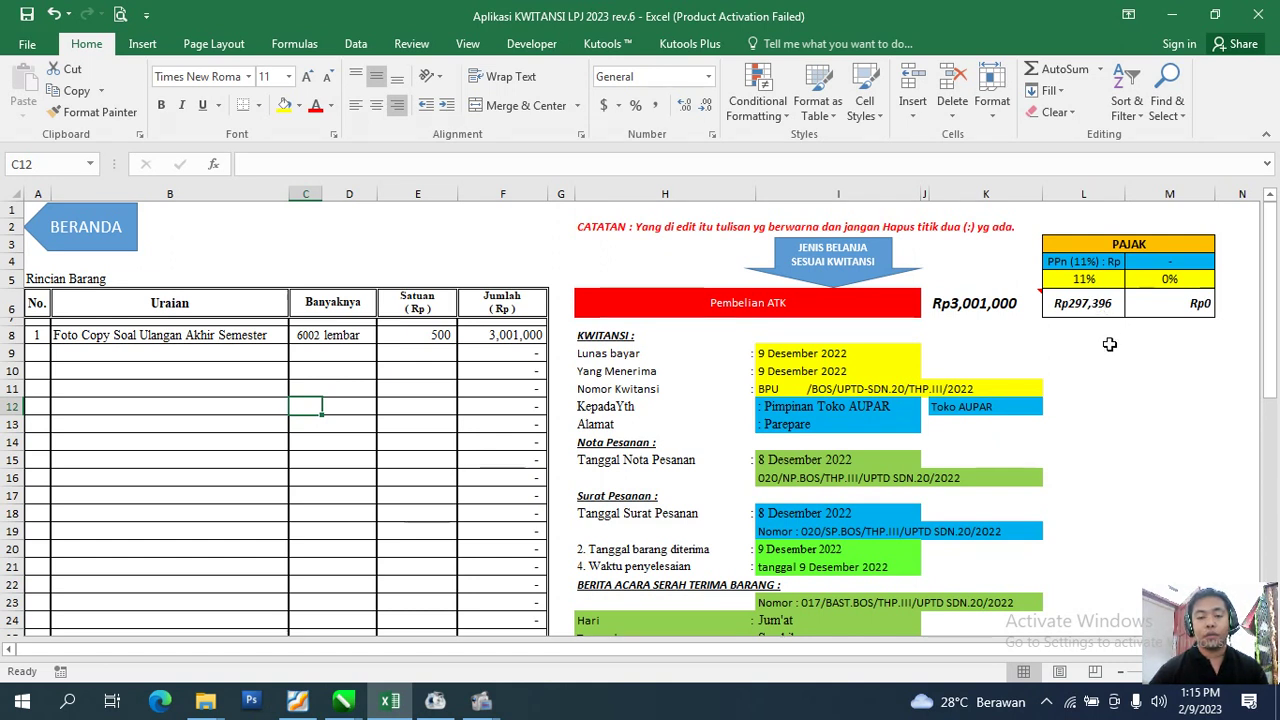
# Examine the Lunas bayar date and the Nomor Kwitansi in the KWITANSI section.
pyautogui.scroll(-1, 1119, 341)
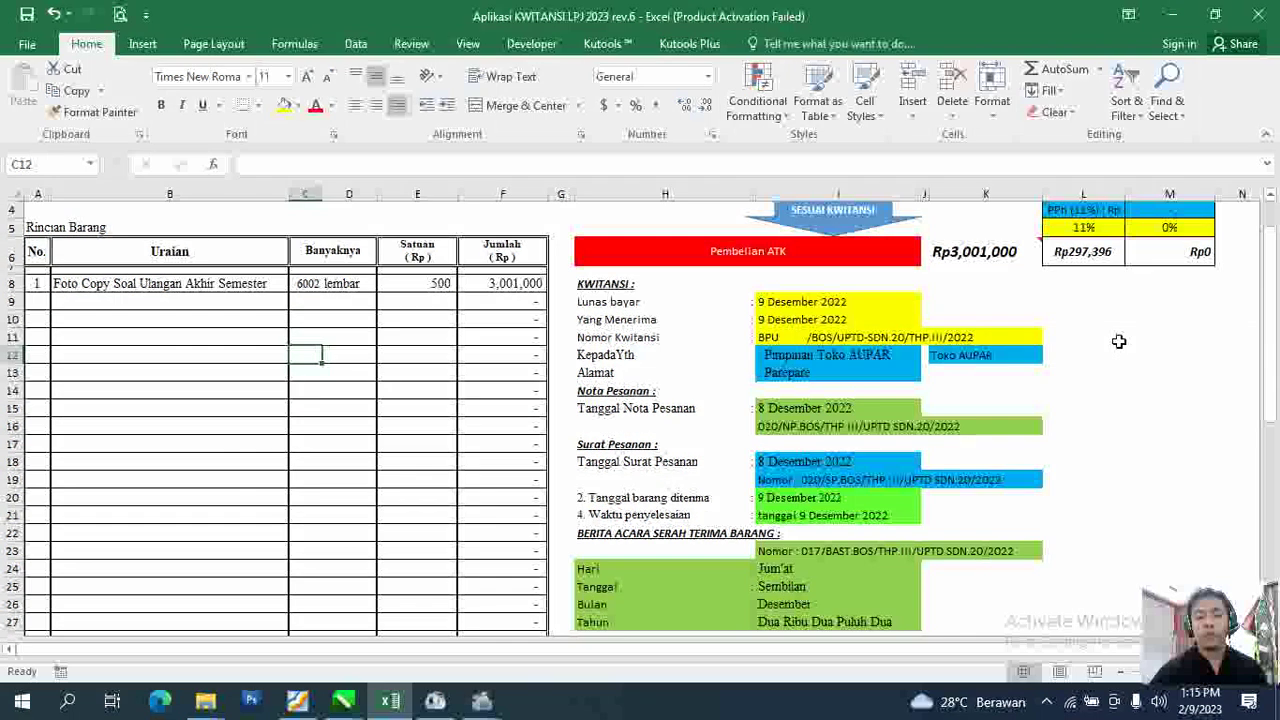
pyautogui.click(783, 302)
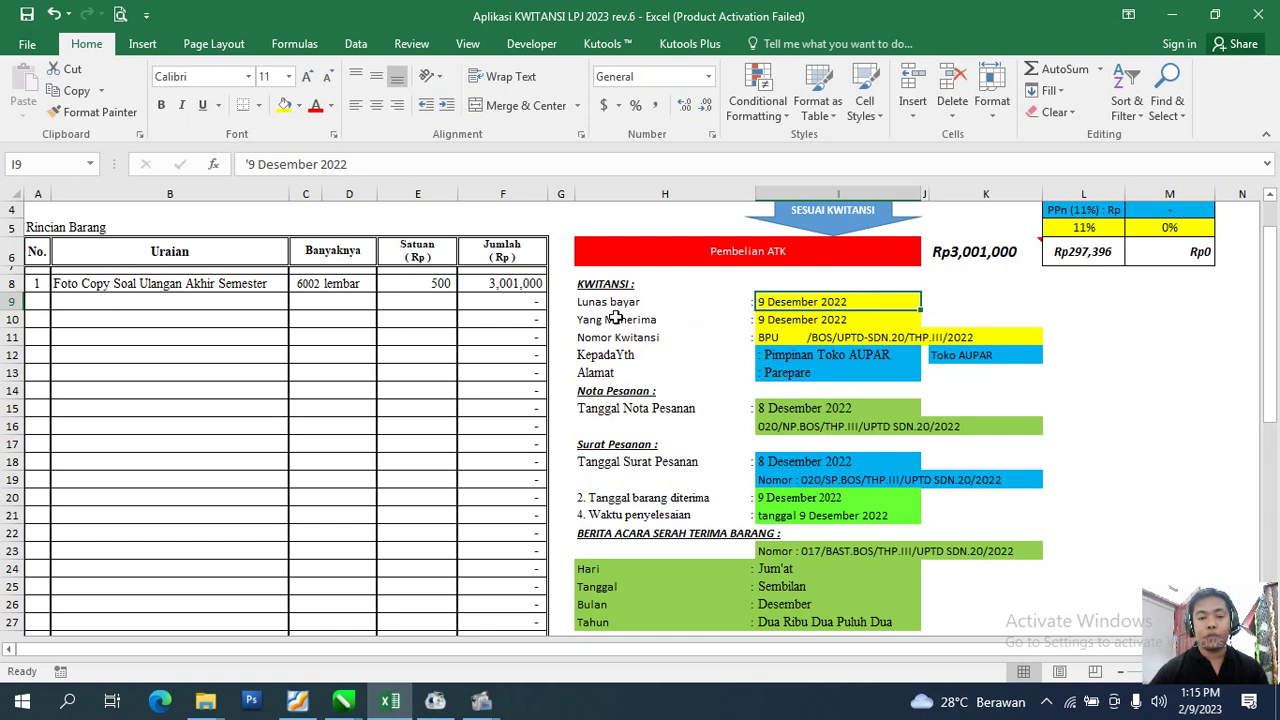
pyautogui.click(799, 338)
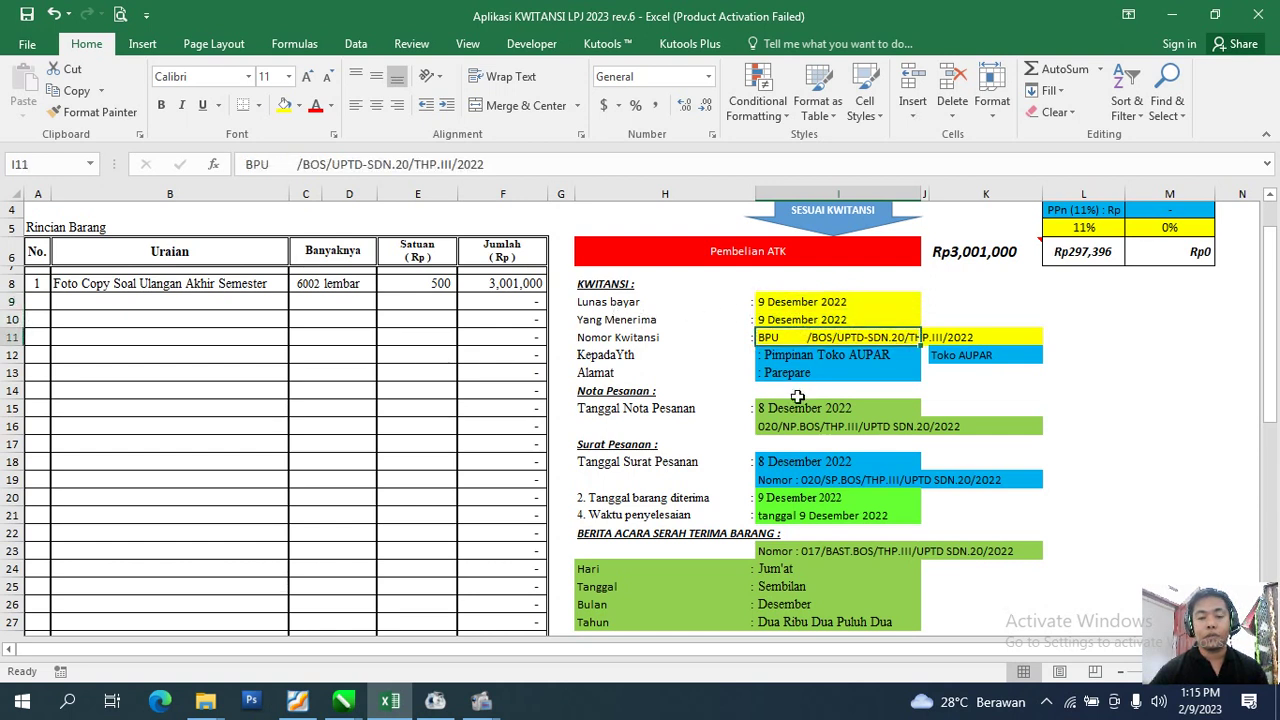
# Inspect the KepadaYth entry, the separate store name beside it, and the store's Alamat entry, leaving their text unchanged.
pyautogui.scroll(-1, 797, 397)
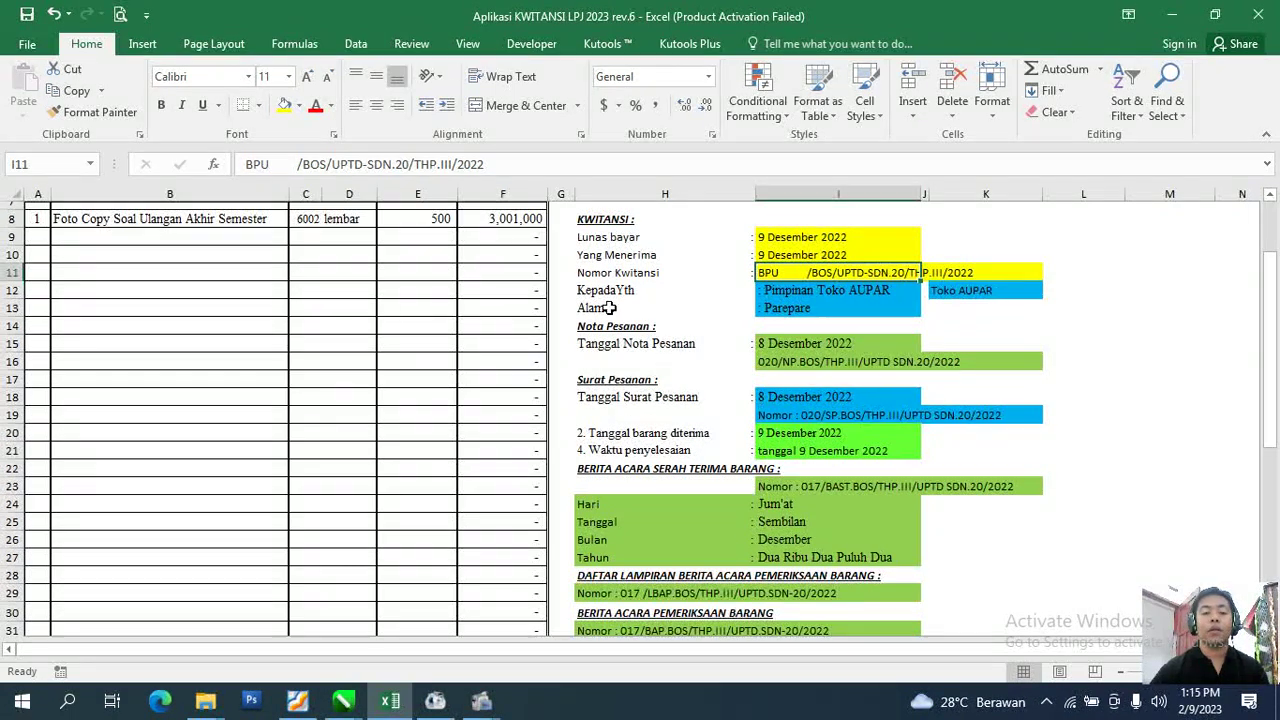
pyautogui.click(778, 290)
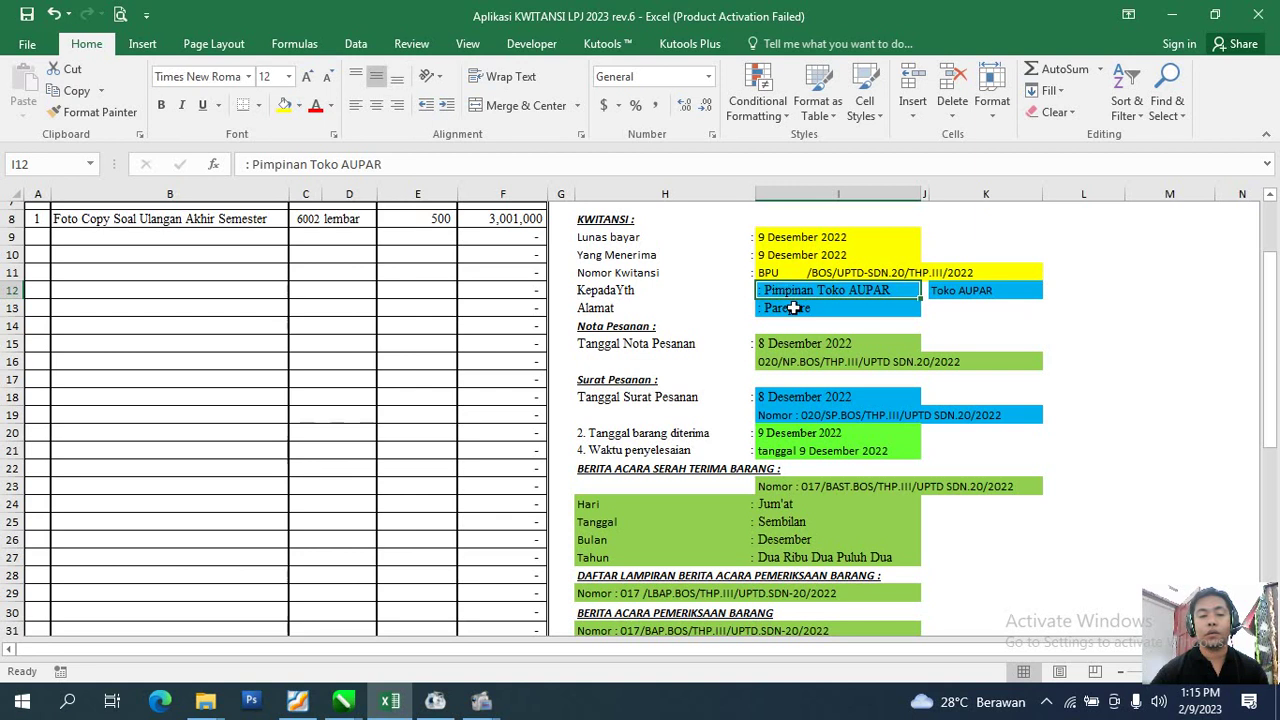
pyautogui.click(348, 167)
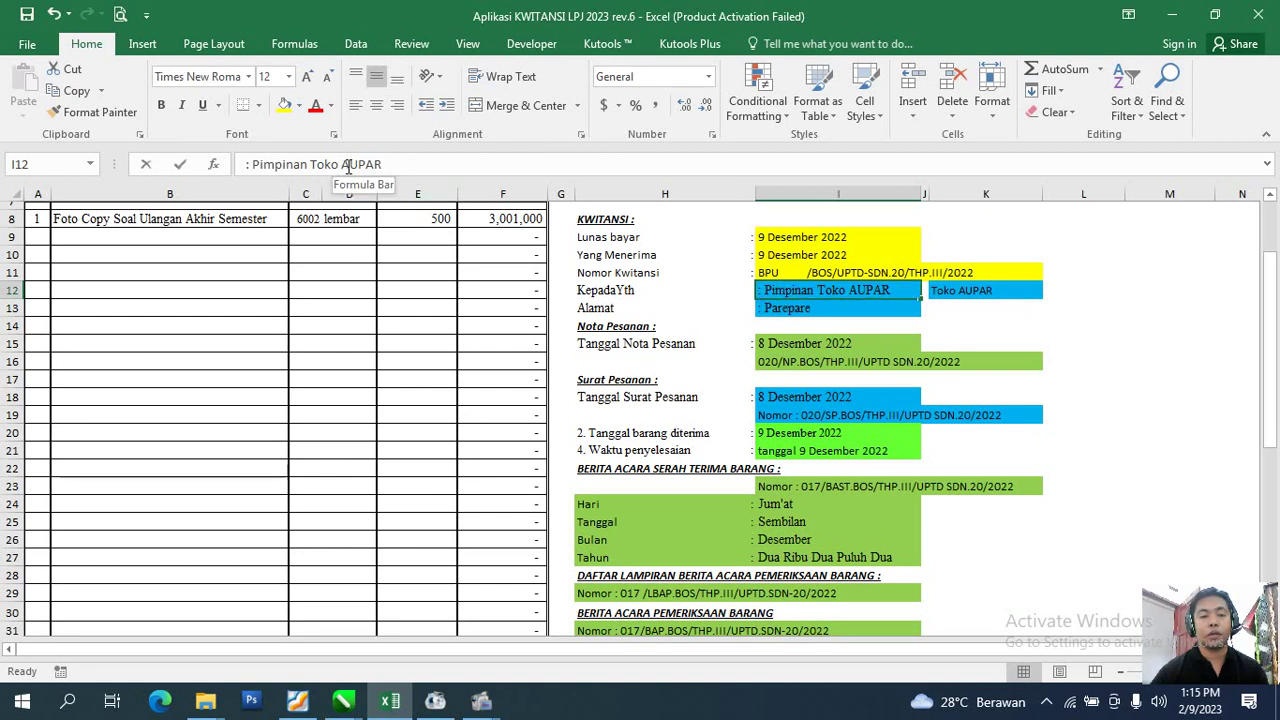
pyautogui.moveTo(343, 167); pyautogui.dragTo(383, 167)
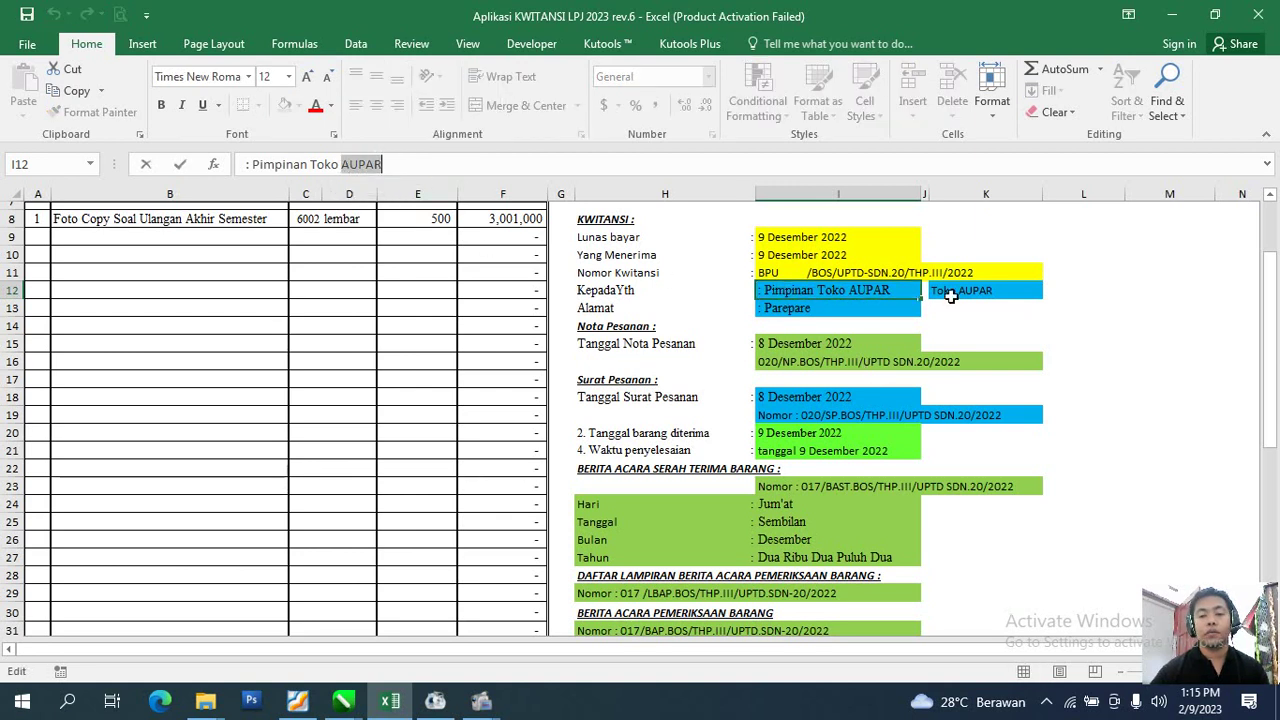
pyautogui.click(950, 295)
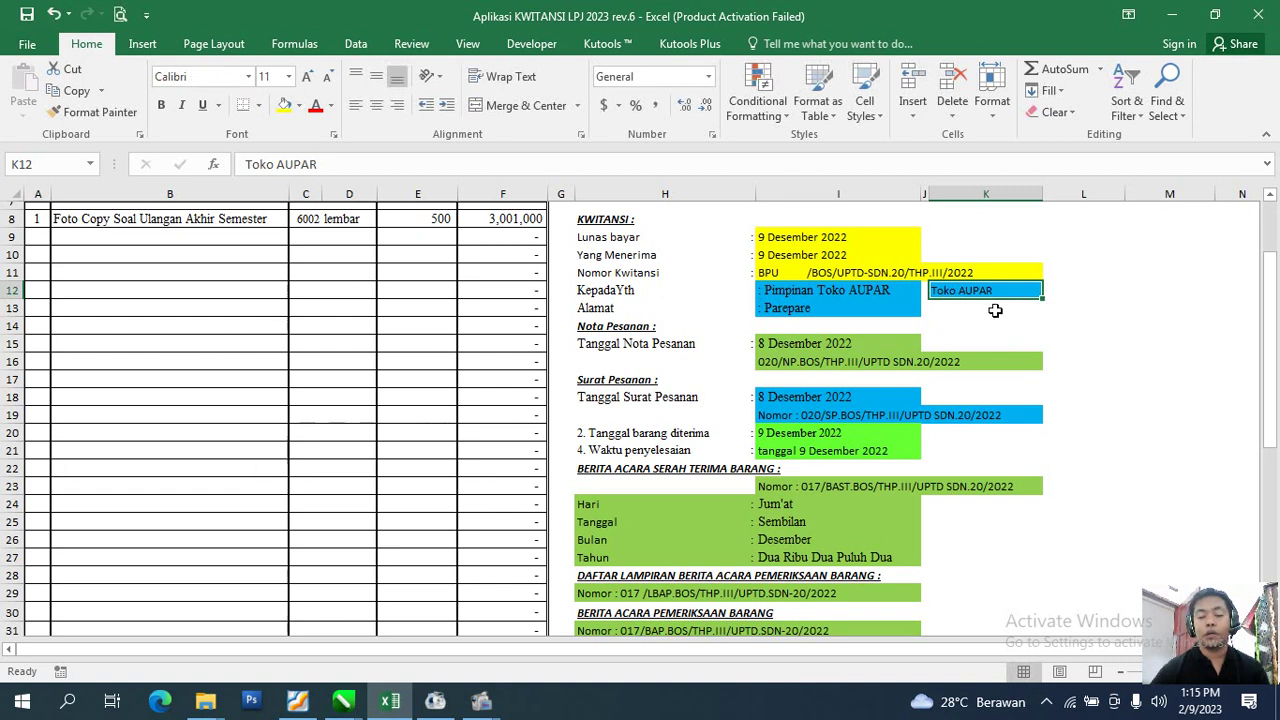
pyautogui.click(791, 313)
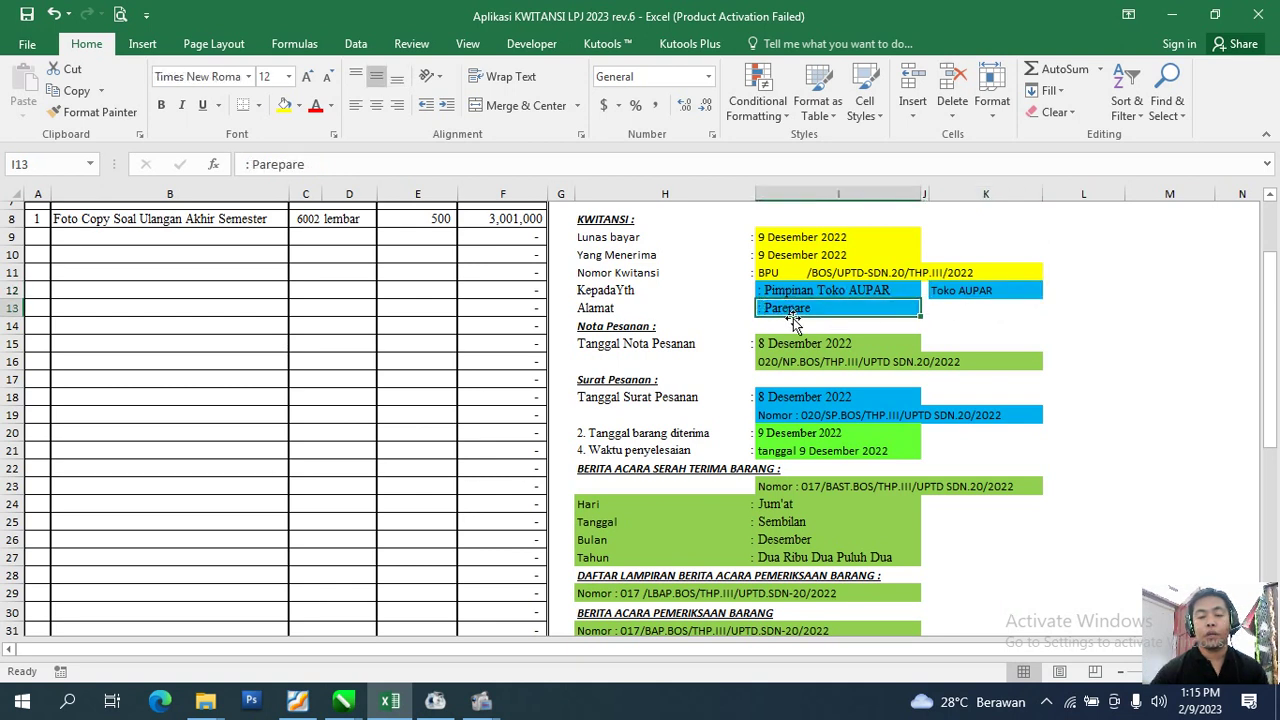
pyautogui.click(331, 164)
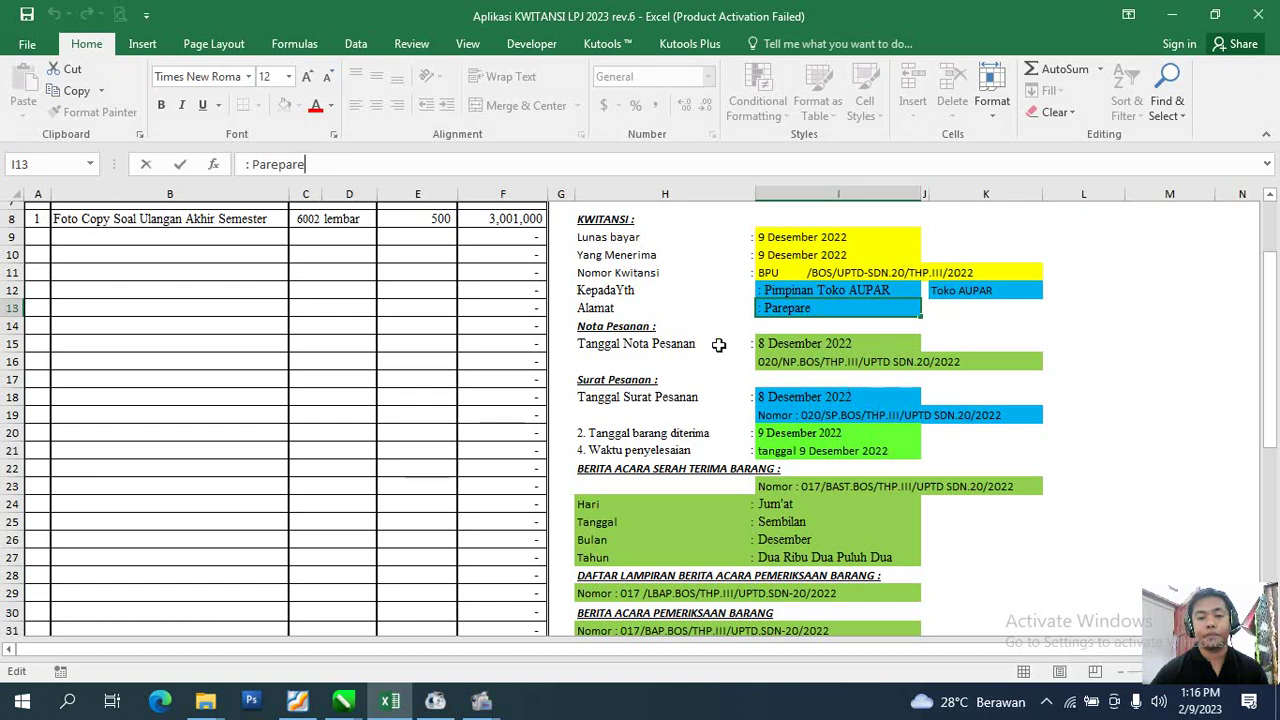
# Check the Tanggal Nota Pesanan entry and the order note number in the Nota Pesanan section.
pyautogui.click(657, 344)
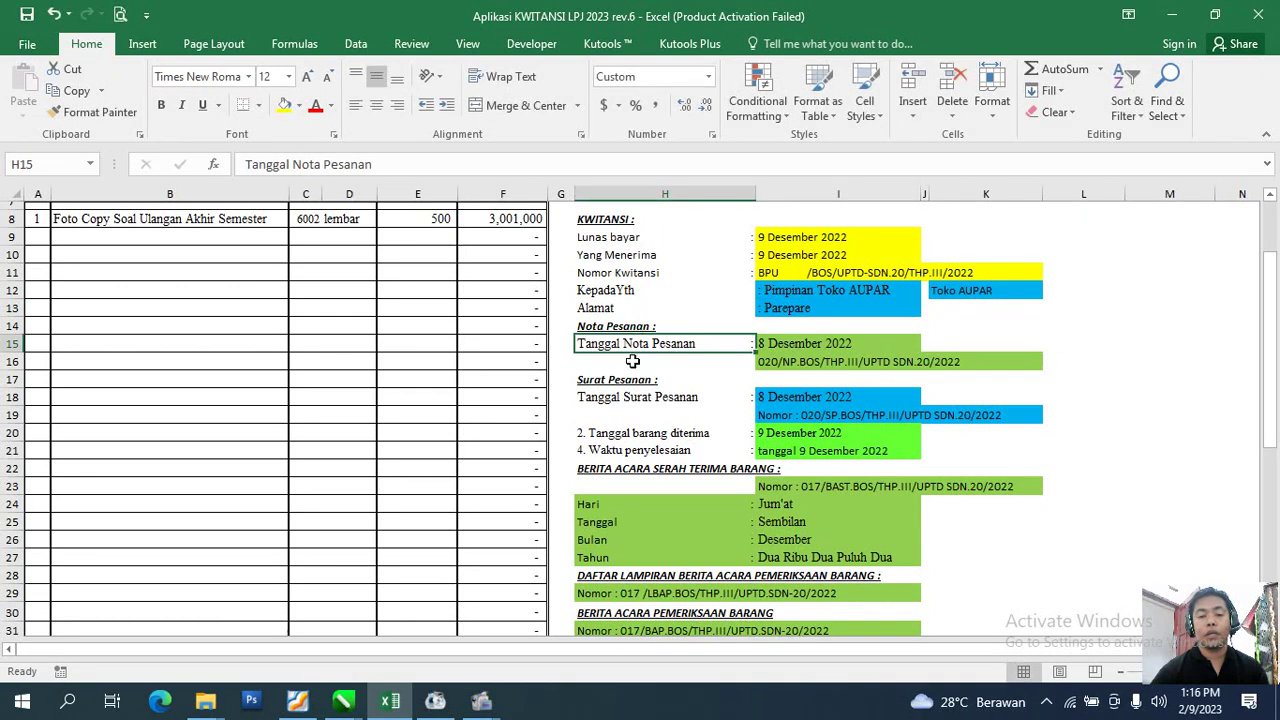
pyautogui.click(799, 343)
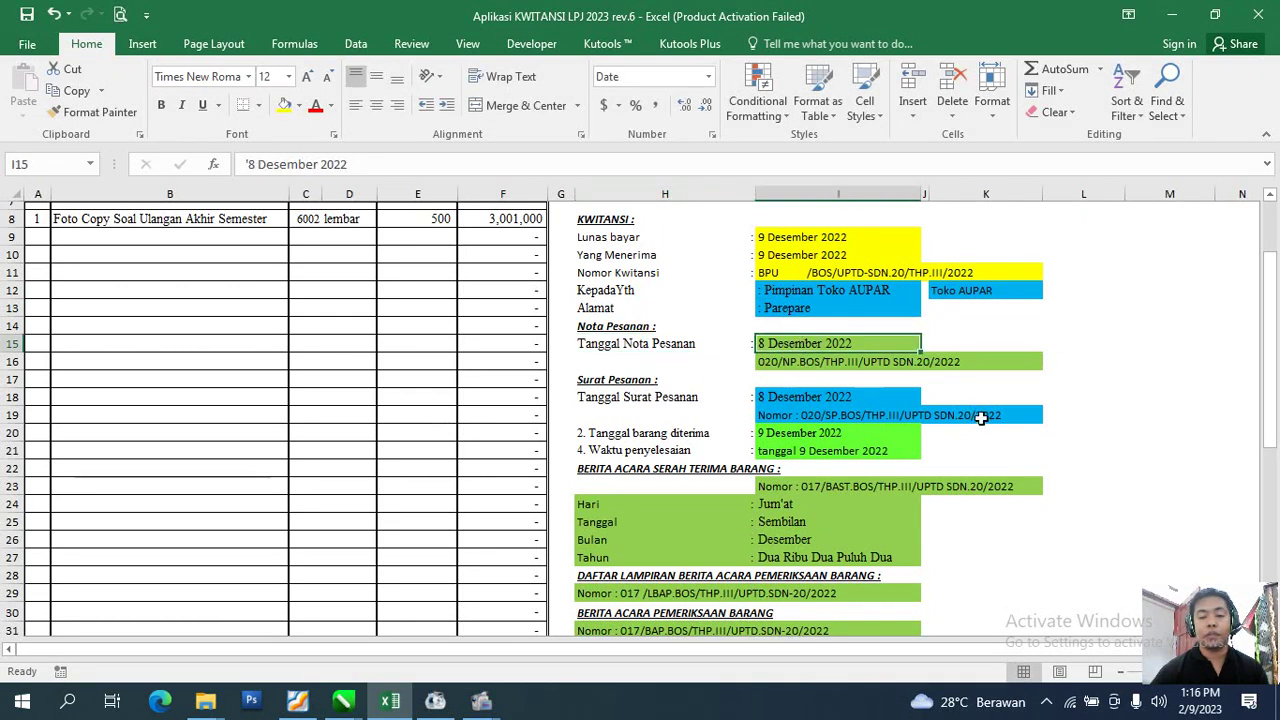
pyautogui.click(835, 362)
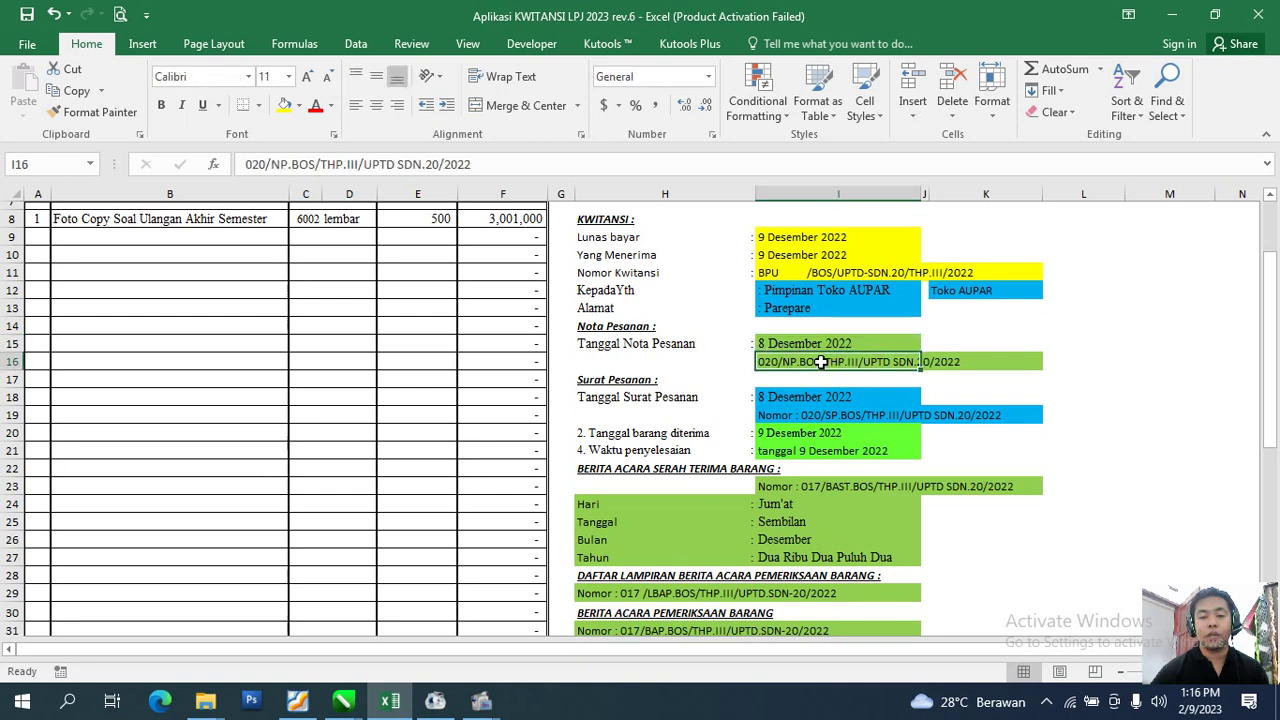
# Check the date and number of the Surat Pesanan along with its Tanggal barang diterima and Waktu penyelesaian entries.
pyautogui.scroll(-1, 810, 366)
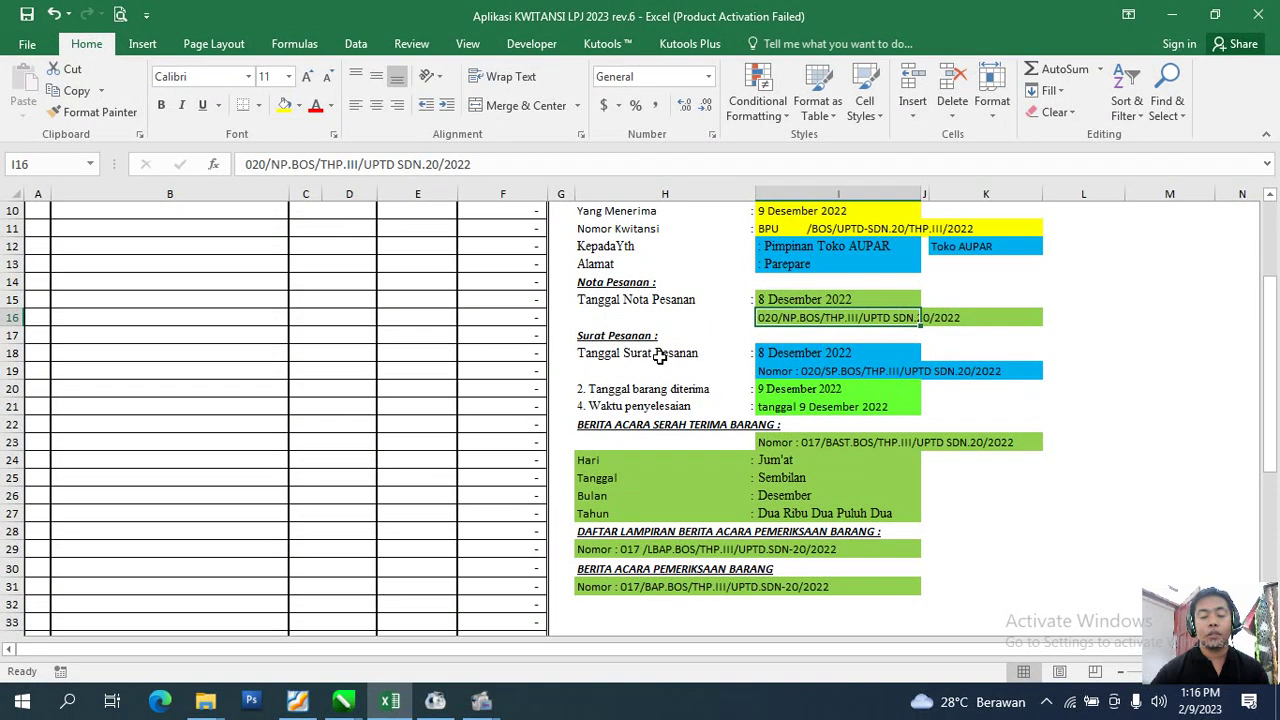
pyautogui.click(660, 357)
pyautogui.click(790, 358)
pyautogui.click(792, 371)
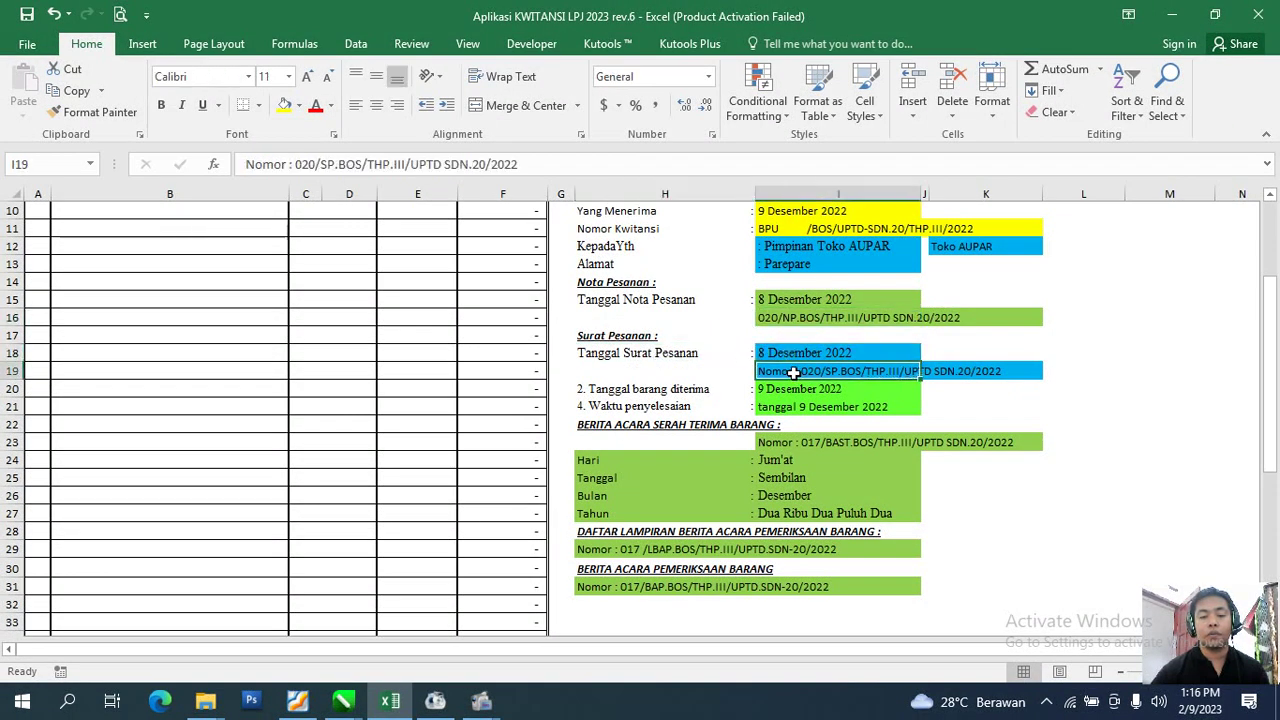
pyautogui.scroll(-1, 665, 405)
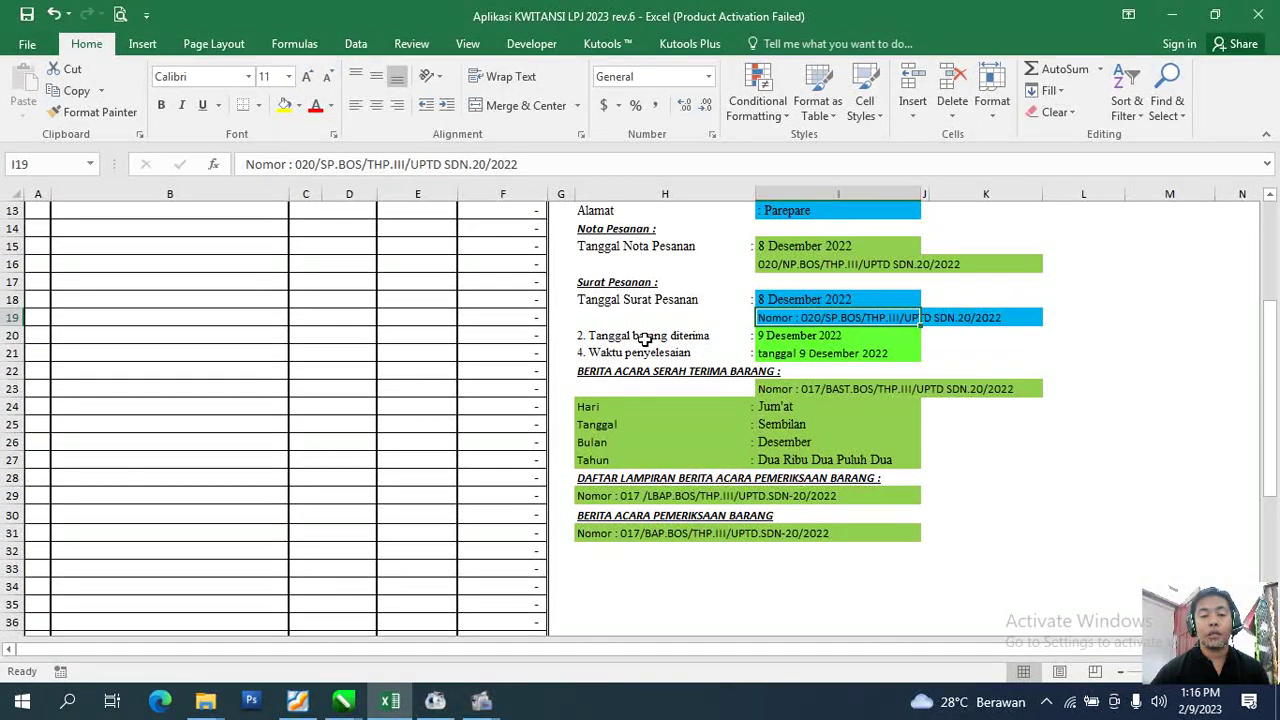
pyautogui.click(784, 337)
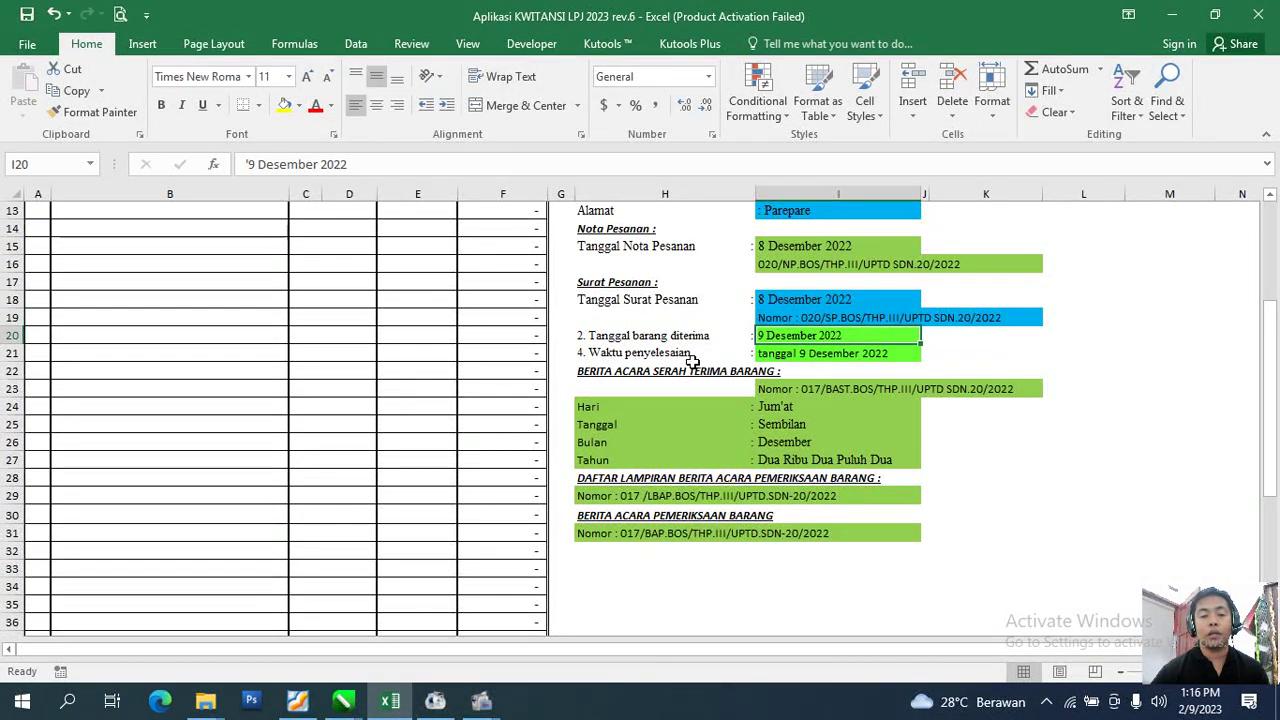
pyautogui.click(801, 352)
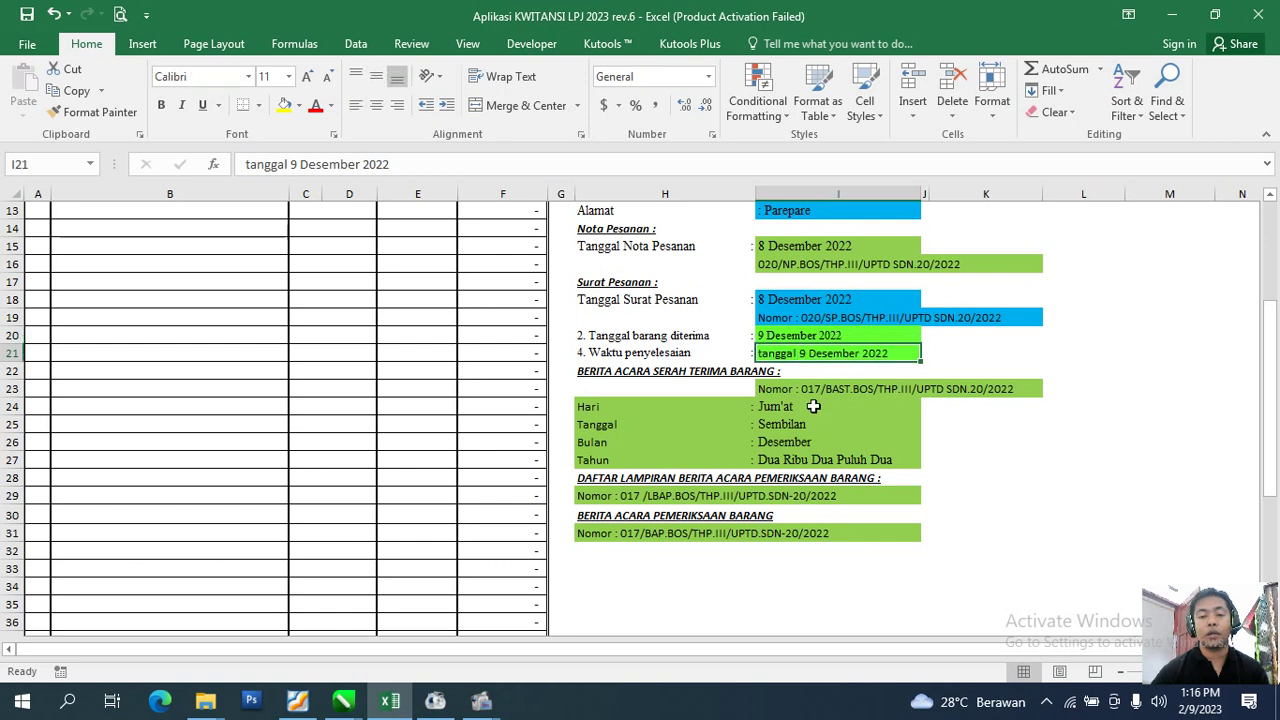
# Examine the Berita Acara Serah Terima Barang number and date fields, plus the numbers of the two Pemeriksaan Barang documents.
pyautogui.scroll(-1, 814, 413)
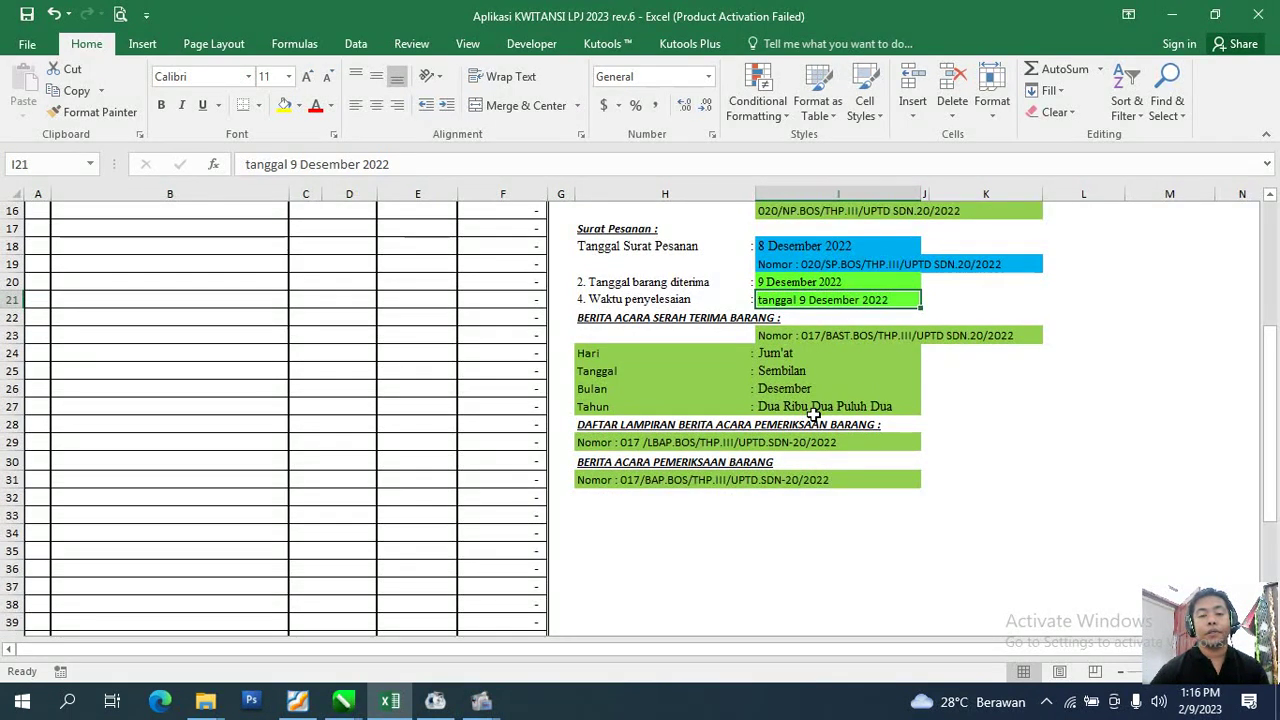
pyautogui.click(790, 335)
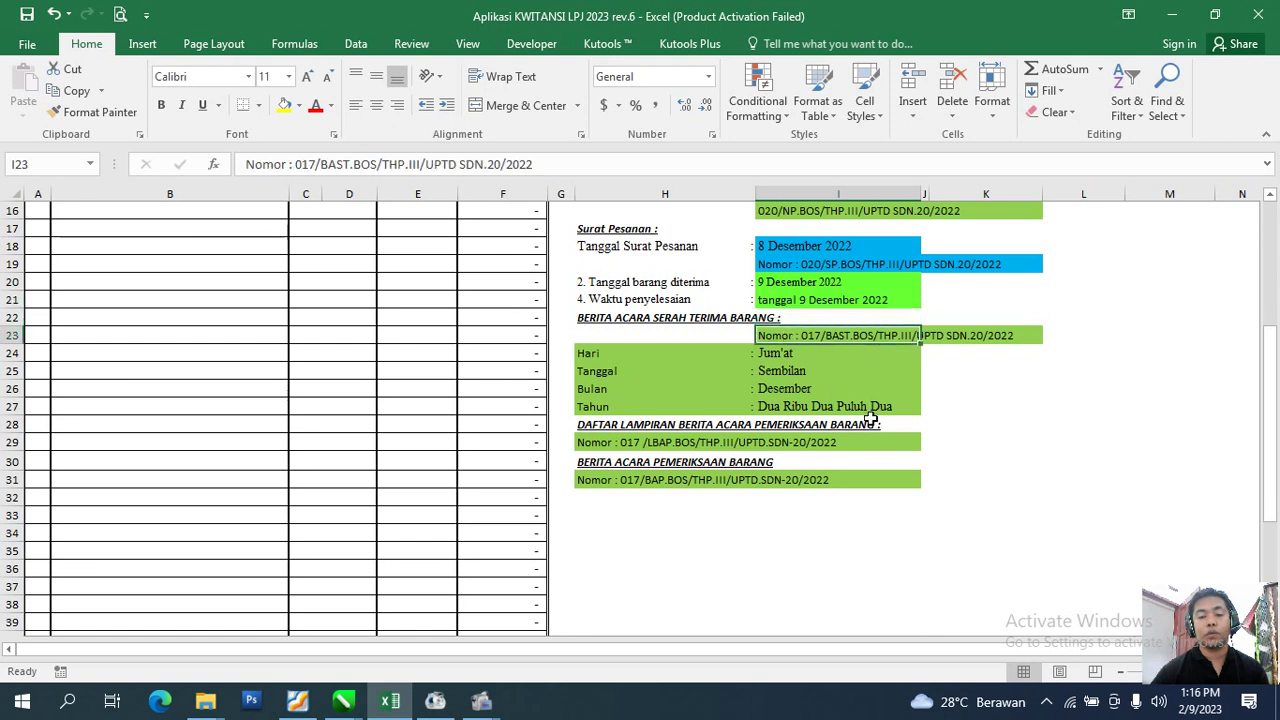
pyautogui.click(786, 353)
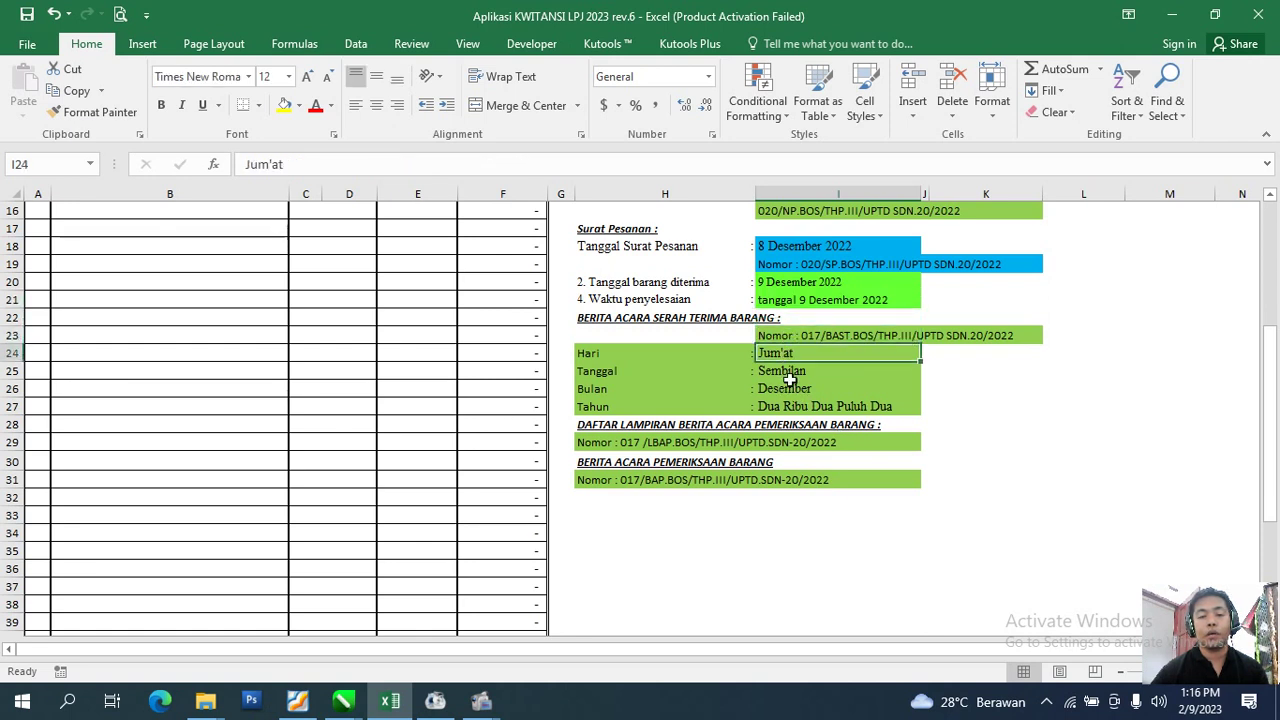
pyautogui.click(786, 376)
pyautogui.click(786, 390)
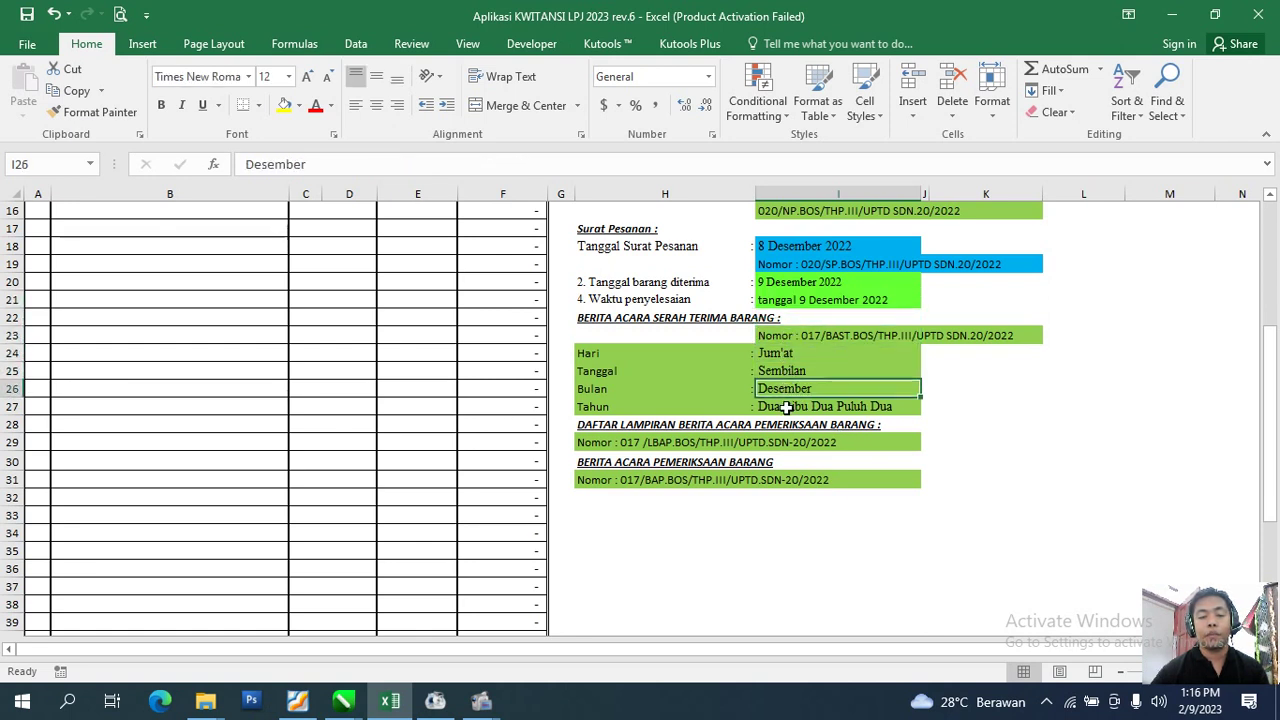
pyautogui.click(787, 408)
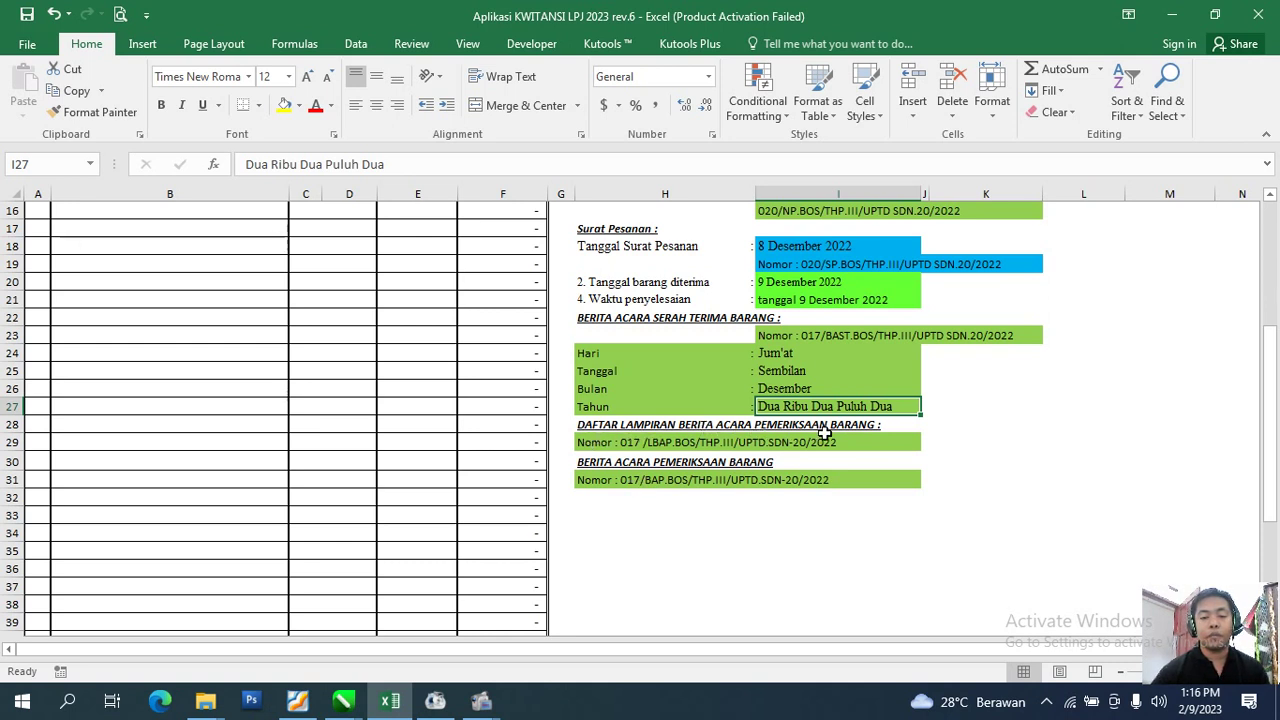
pyautogui.click(605, 445)
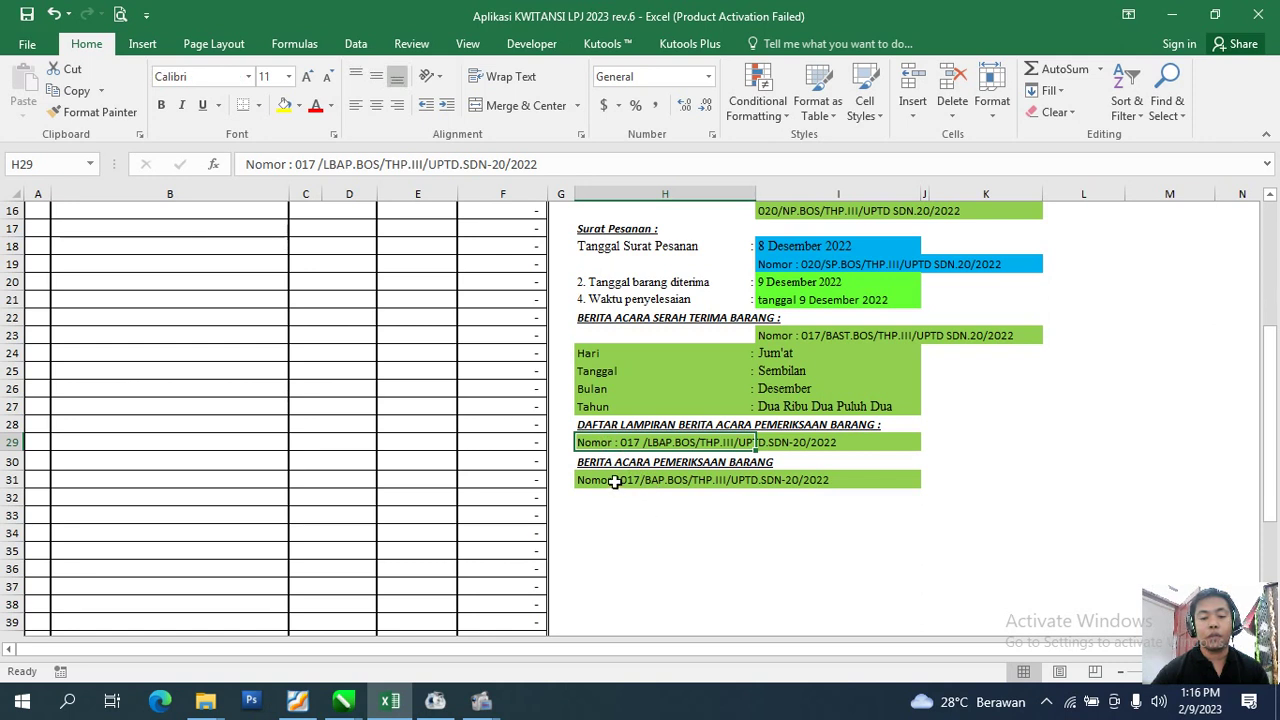
pyautogui.click(614, 481)
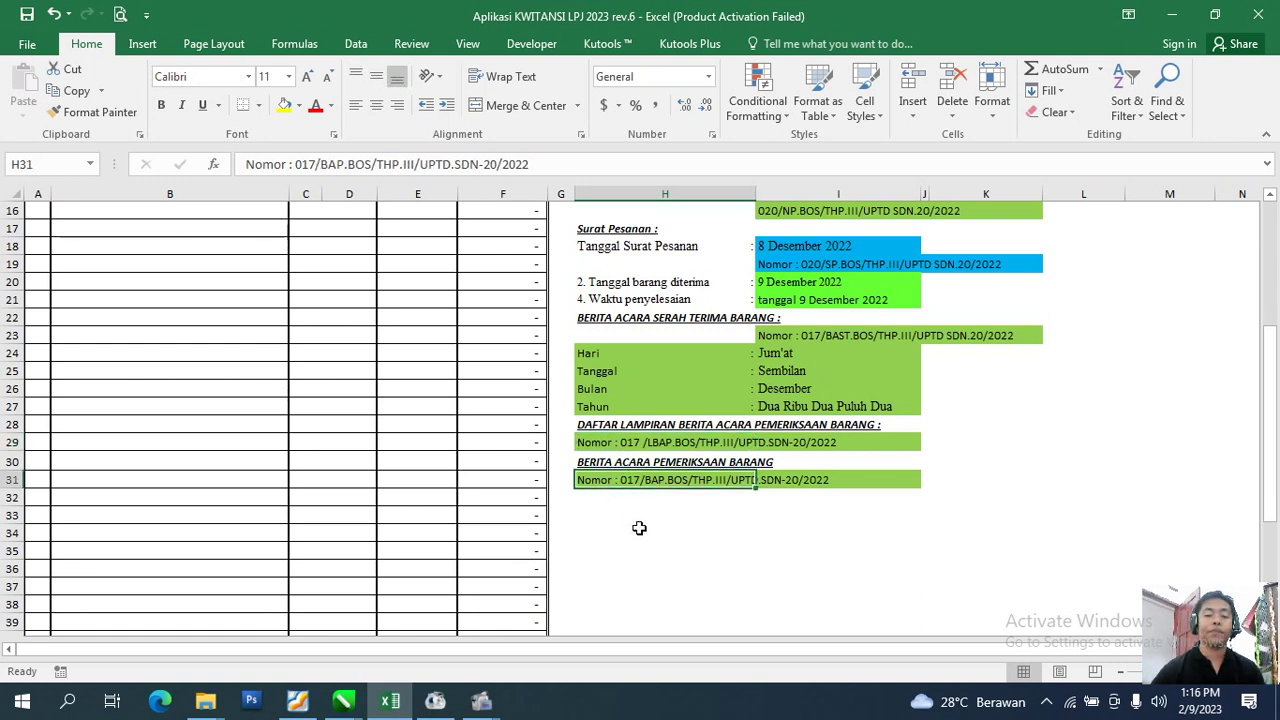
# Check the shopping type entry above the KWITANSI section, and review the goods purchase's Kuitansi Besar for its payment purpose and amount.
pyautogui.scroll(3, 634, 525)
pyautogui.scroll(2, 884, 521)
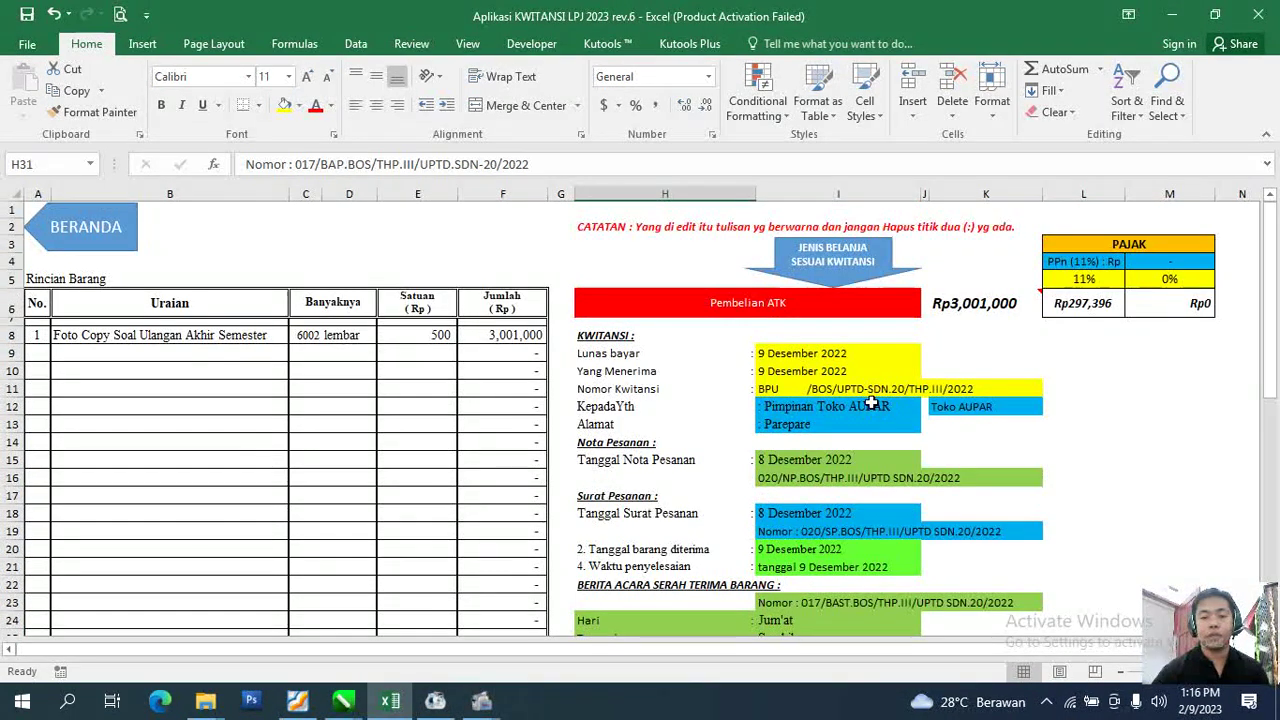
pyautogui.click(762, 300)
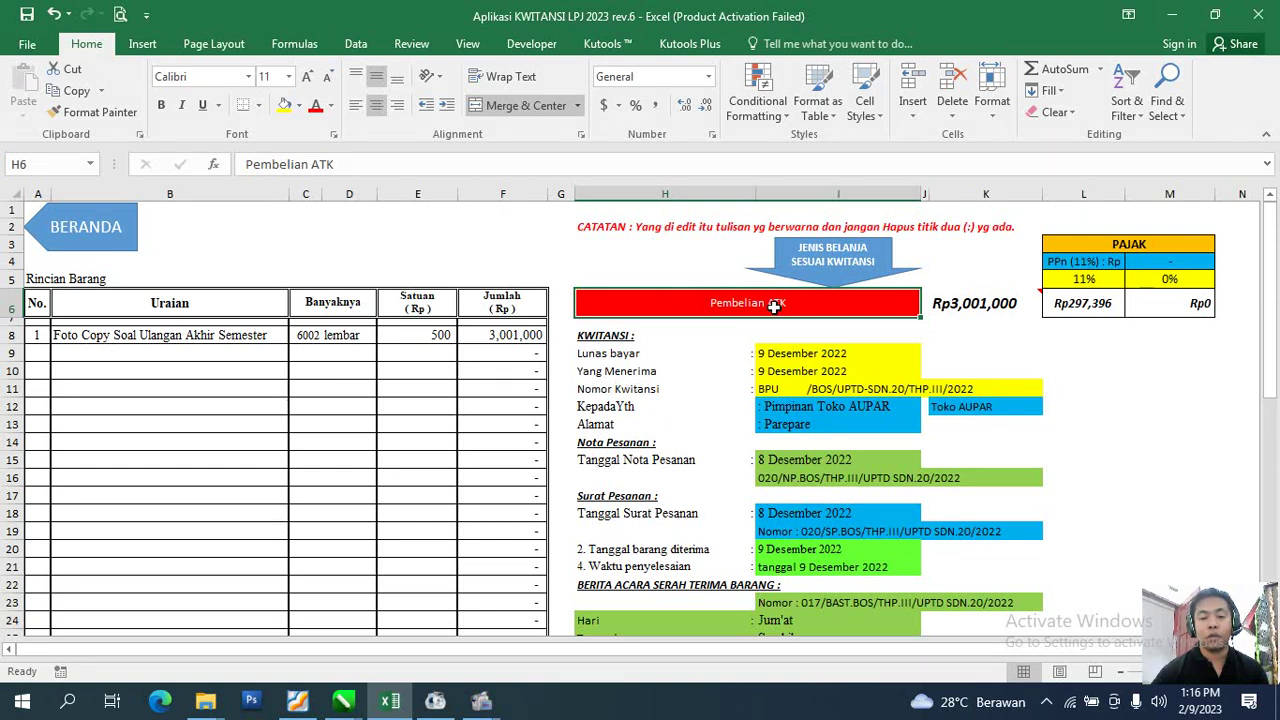
pyautogui.click(106, 255)
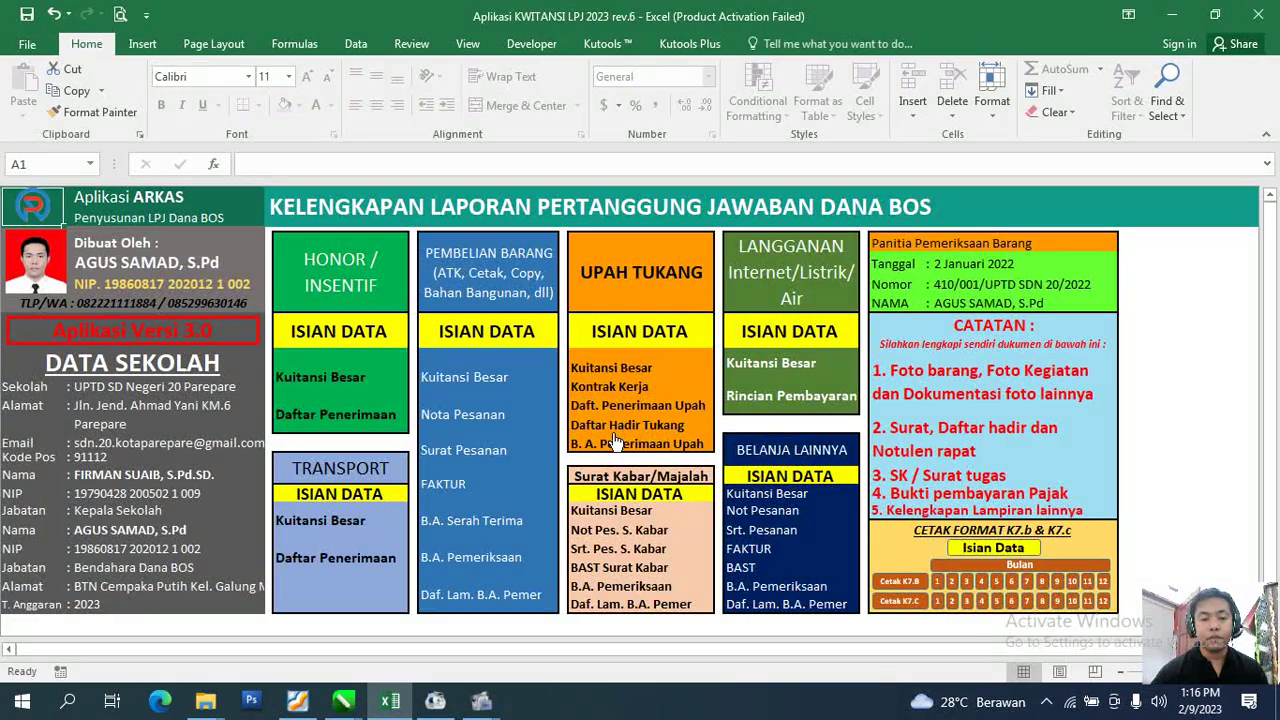
pyautogui.click(484, 390)
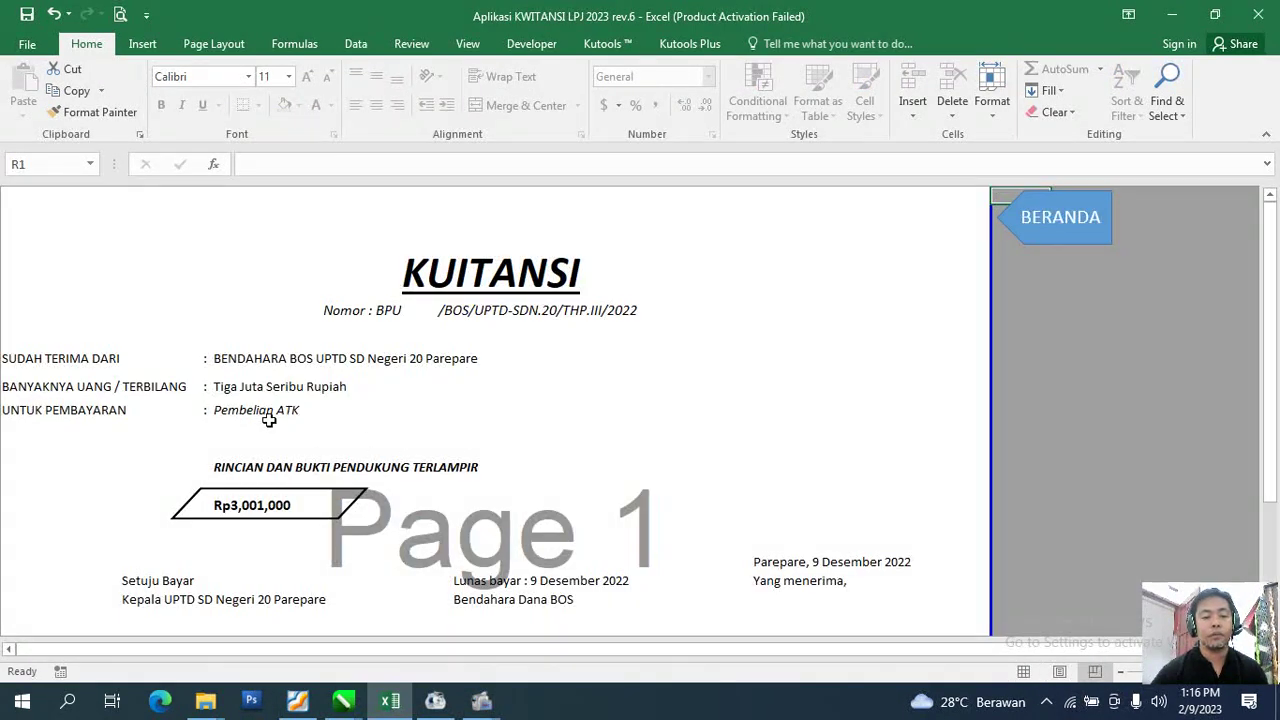
pyautogui.scroll(-1, 376, 441)
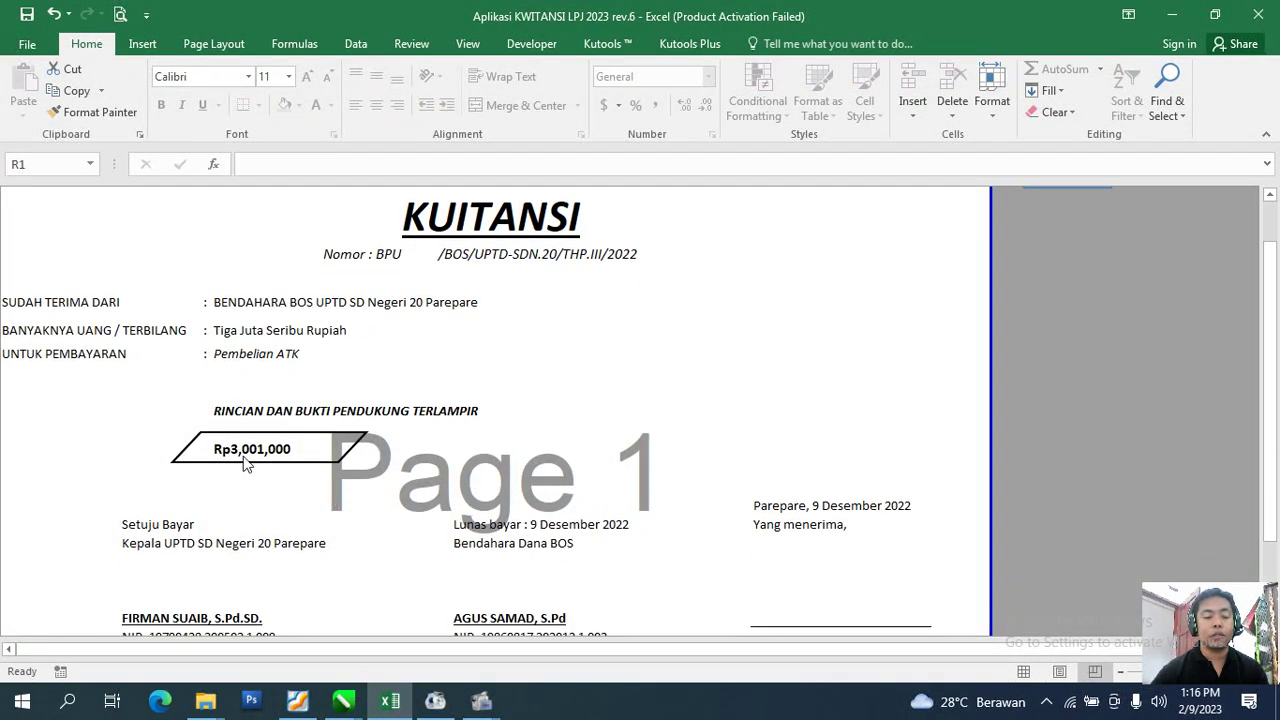
pyautogui.scroll(1, 548, 522)
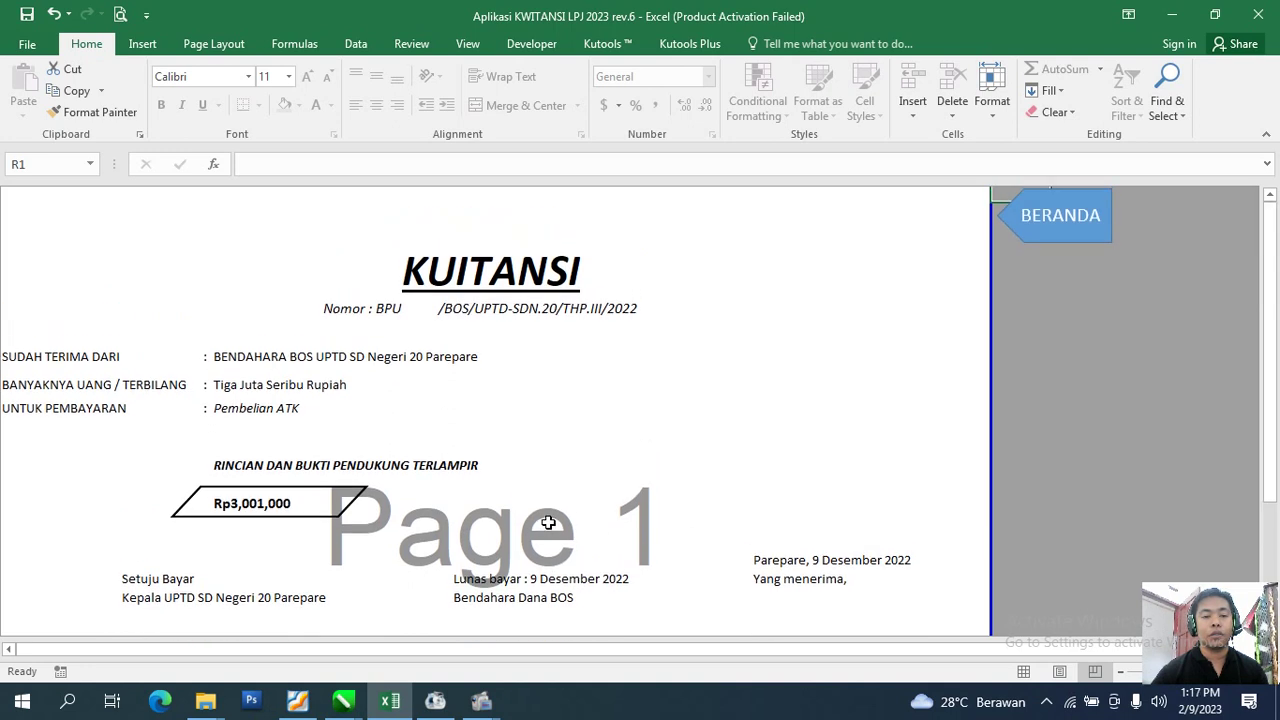
# Open the goods purchase's Nota Pesanan through the home sheet and inspect the item description and quantity in its table.
pyautogui.click(1046, 240)
pyautogui.click(490, 415)
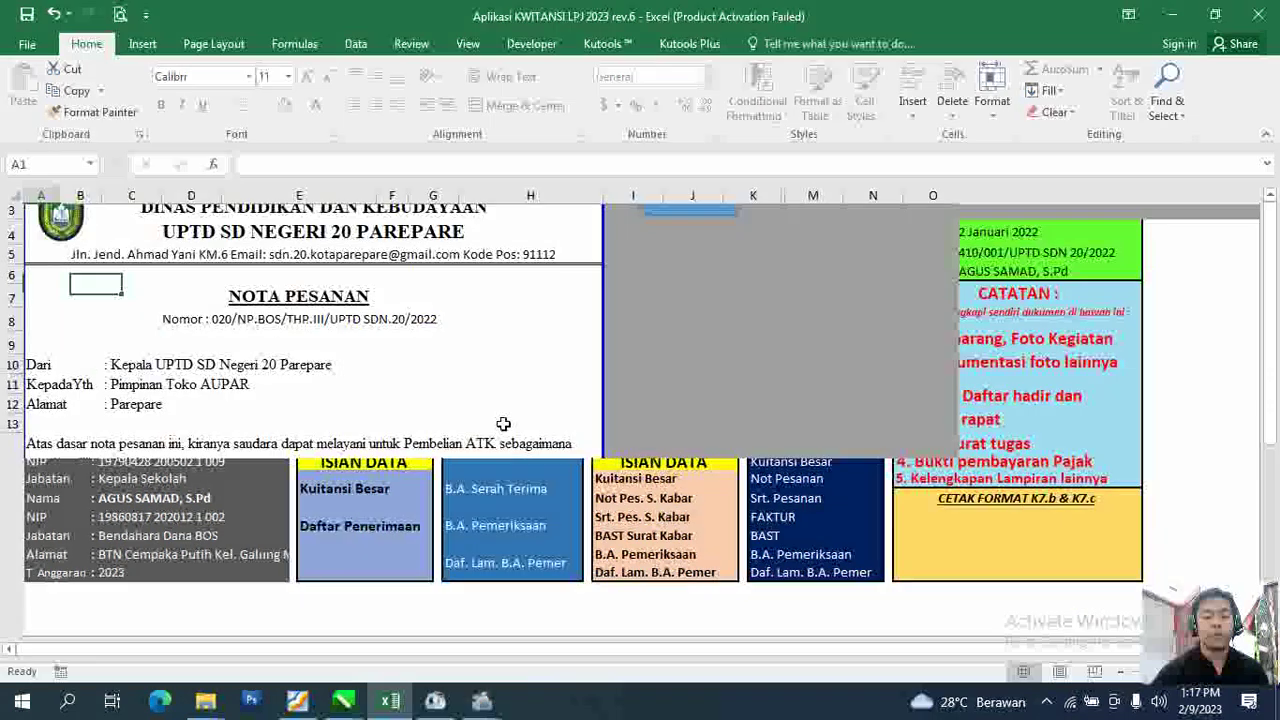
pyautogui.scroll(-3, 465, 445)
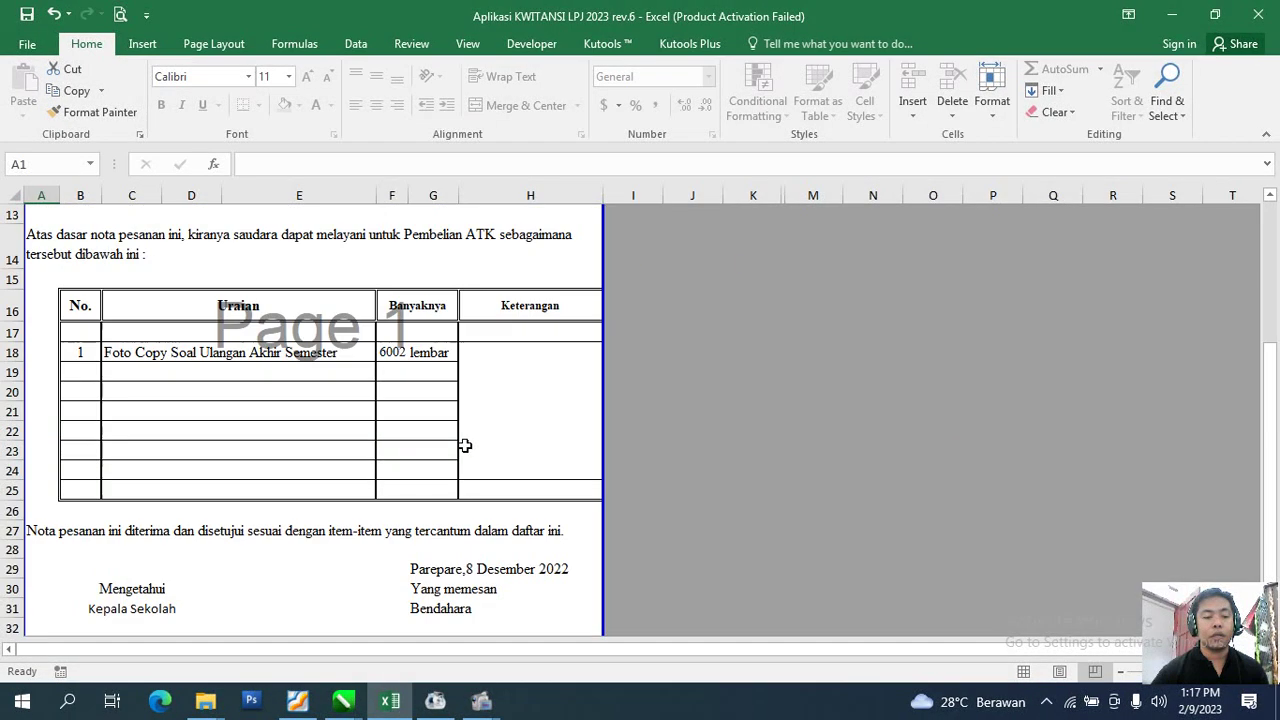
pyautogui.click(112, 358)
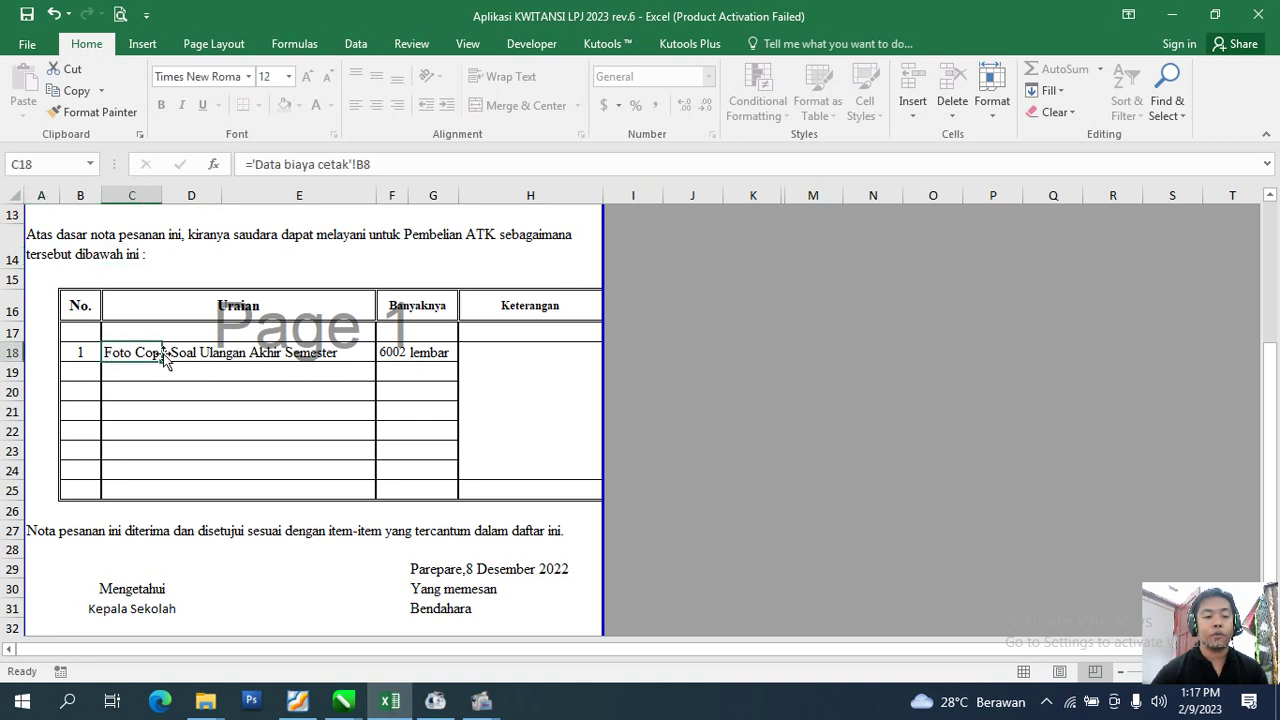
pyautogui.click(392, 352)
# Insert five blank rows at row 20 in the Nota Pesanan item table.
pyautogui.click(177, 388)
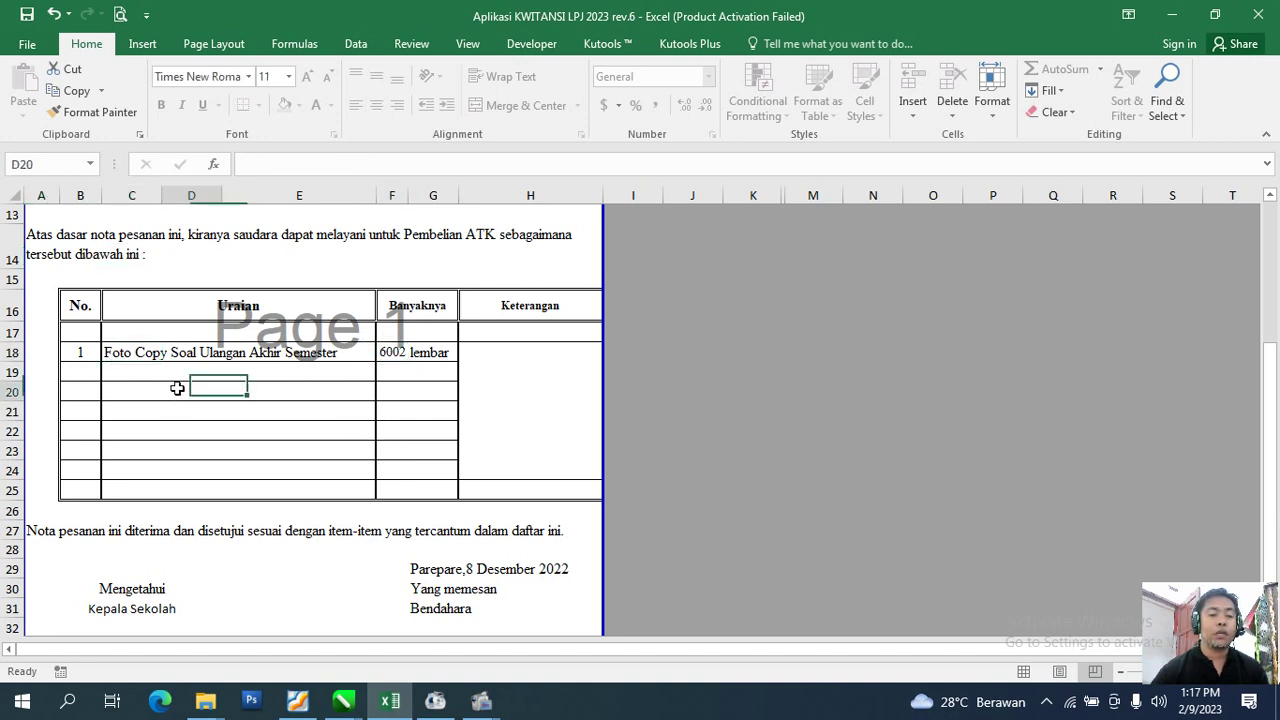
pyautogui.moveTo(10, 392); pyautogui.dragTo(10, 470)
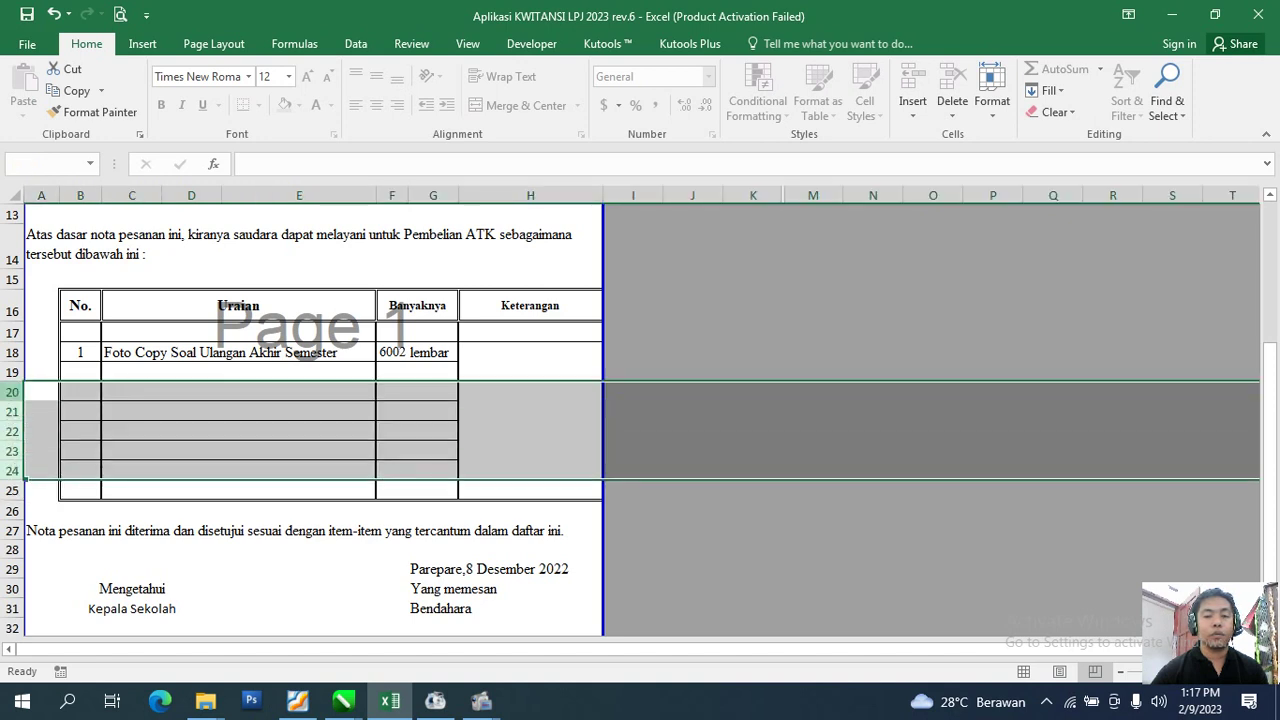
pyautogui.click(914, 80)
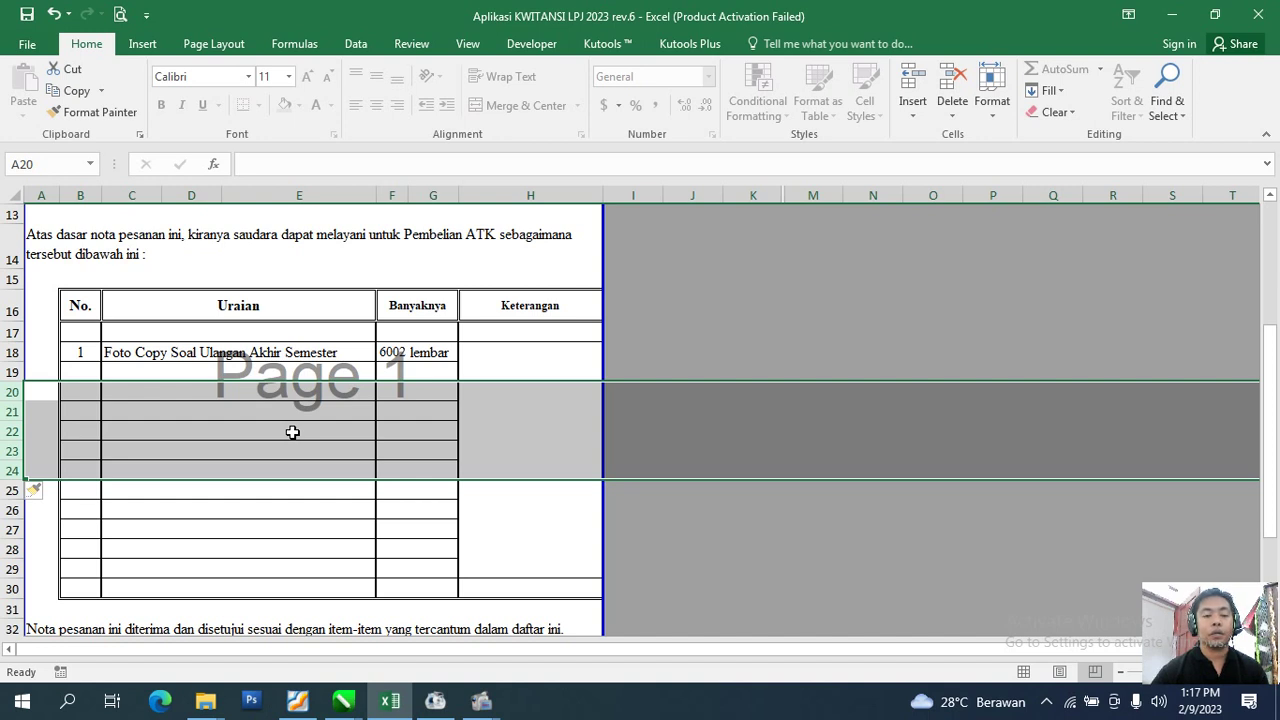
# Check the place and date line above the Nota Pesanan signatures, and return to the home sheet.
pyautogui.scroll(-4, 293, 444)
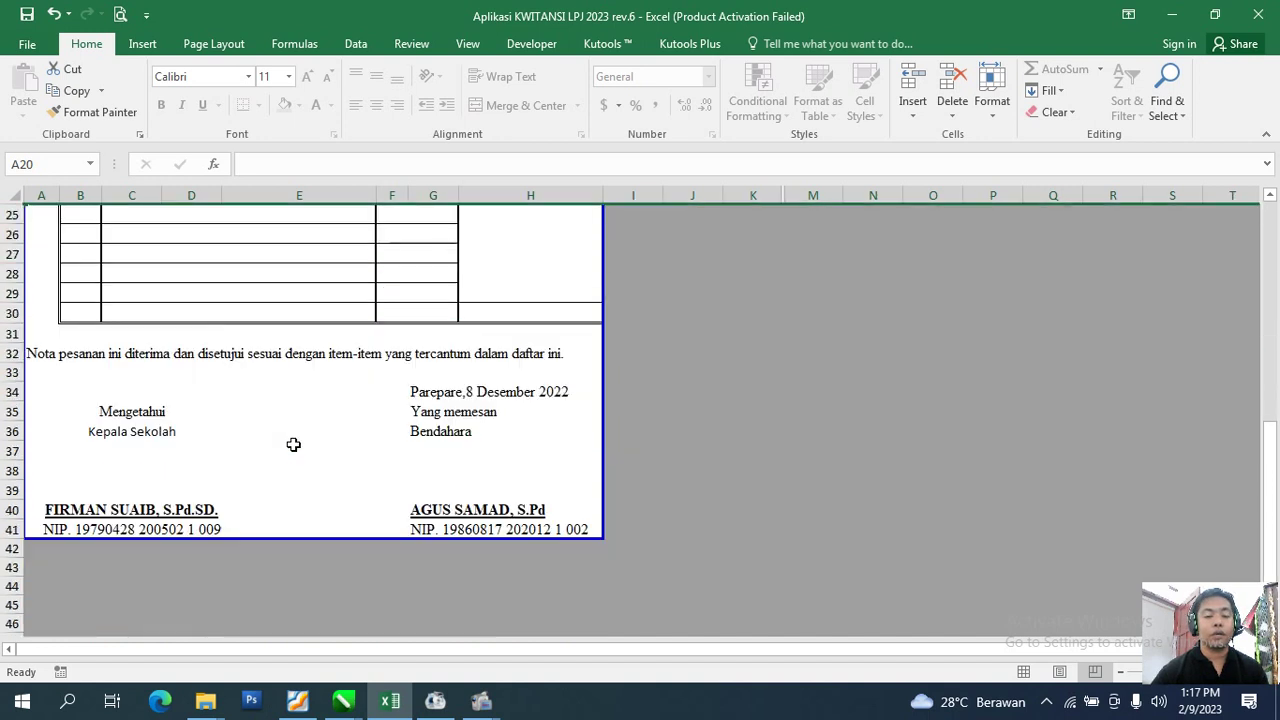
pyautogui.click(427, 395)
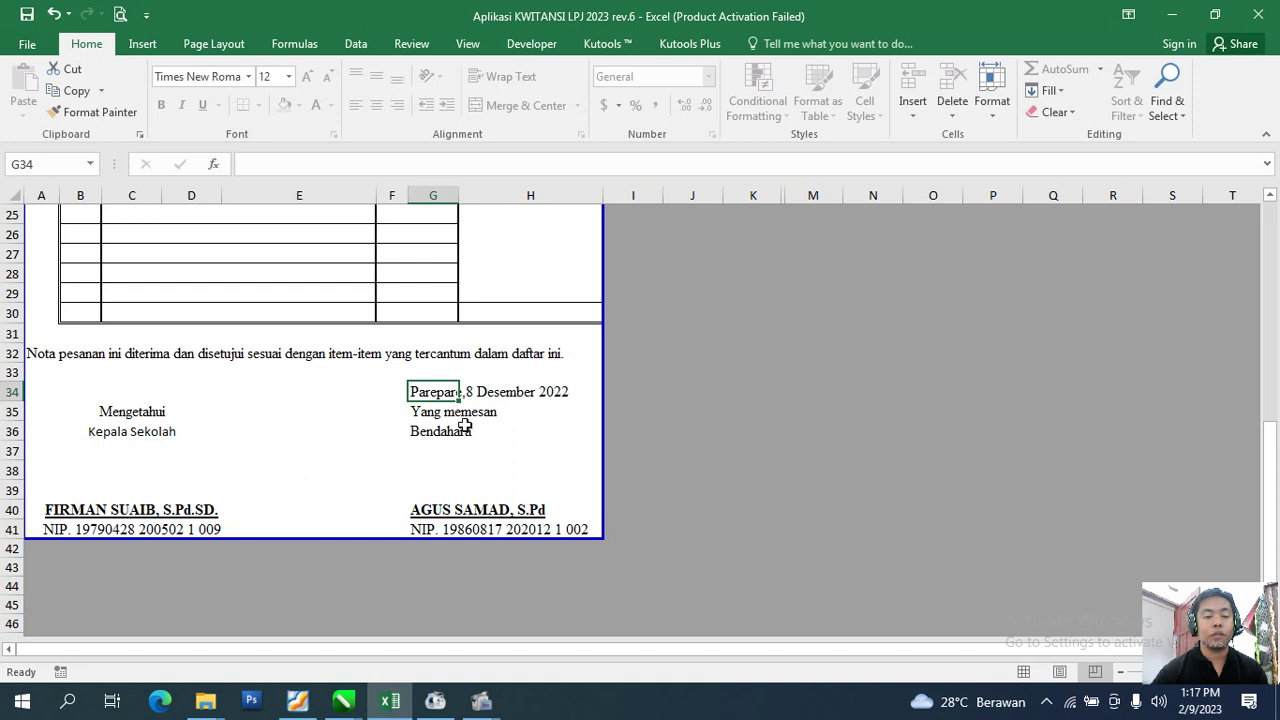
pyautogui.scroll(8, 465, 425)
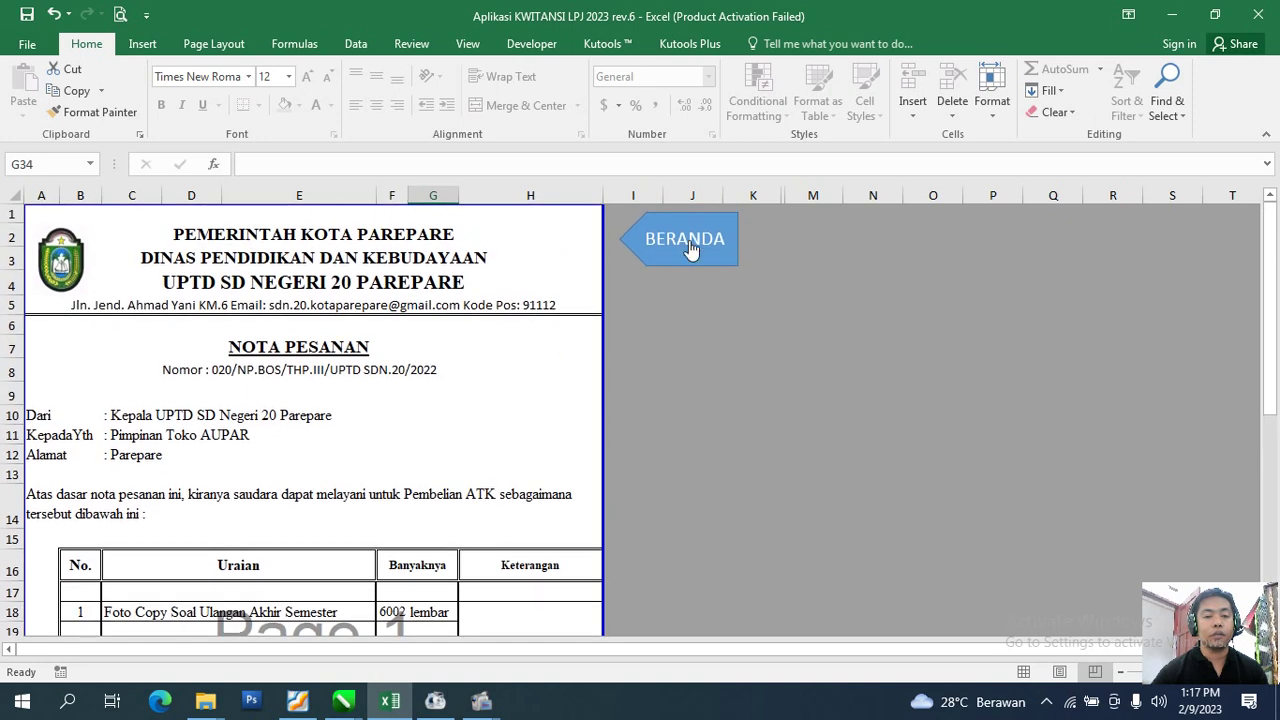
pyautogui.click(693, 244)
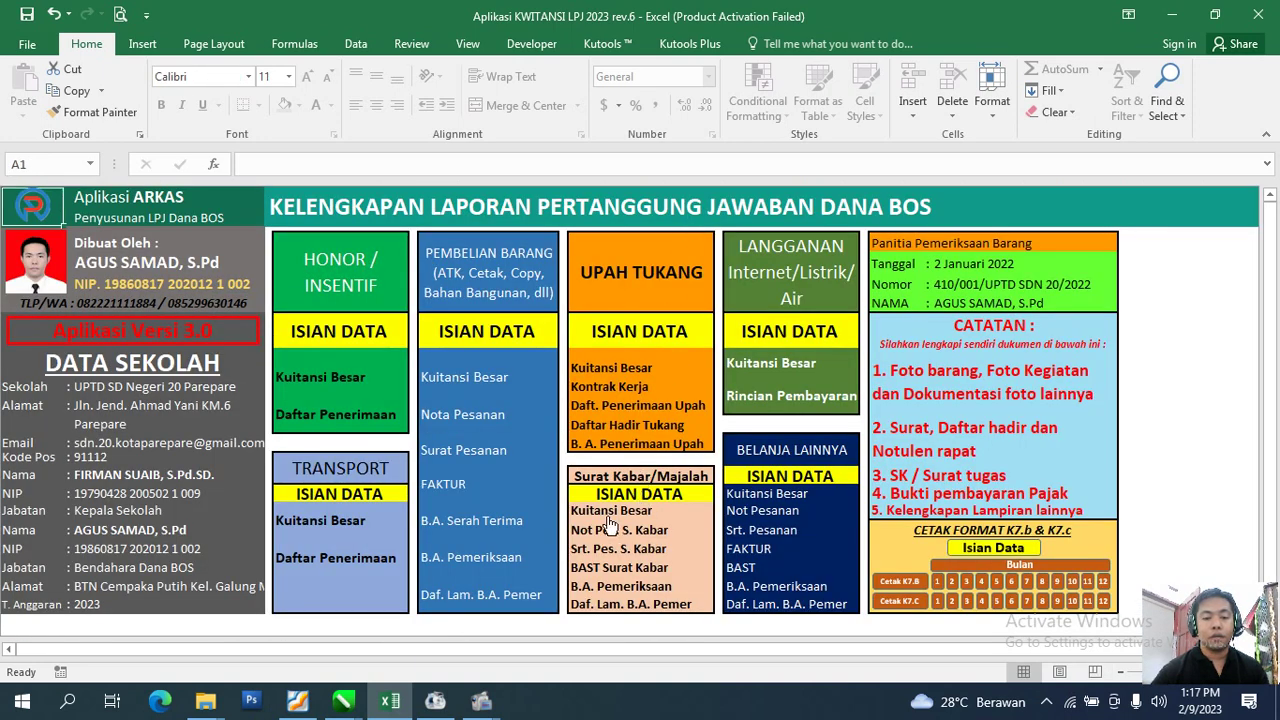
# Open the goods purchase's Surat Pesanan and insert four blank rows at row 30 in its Rincian Barang table.
pyautogui.click(470, 460)
pyautogui.scroll(-5, 470, 455)
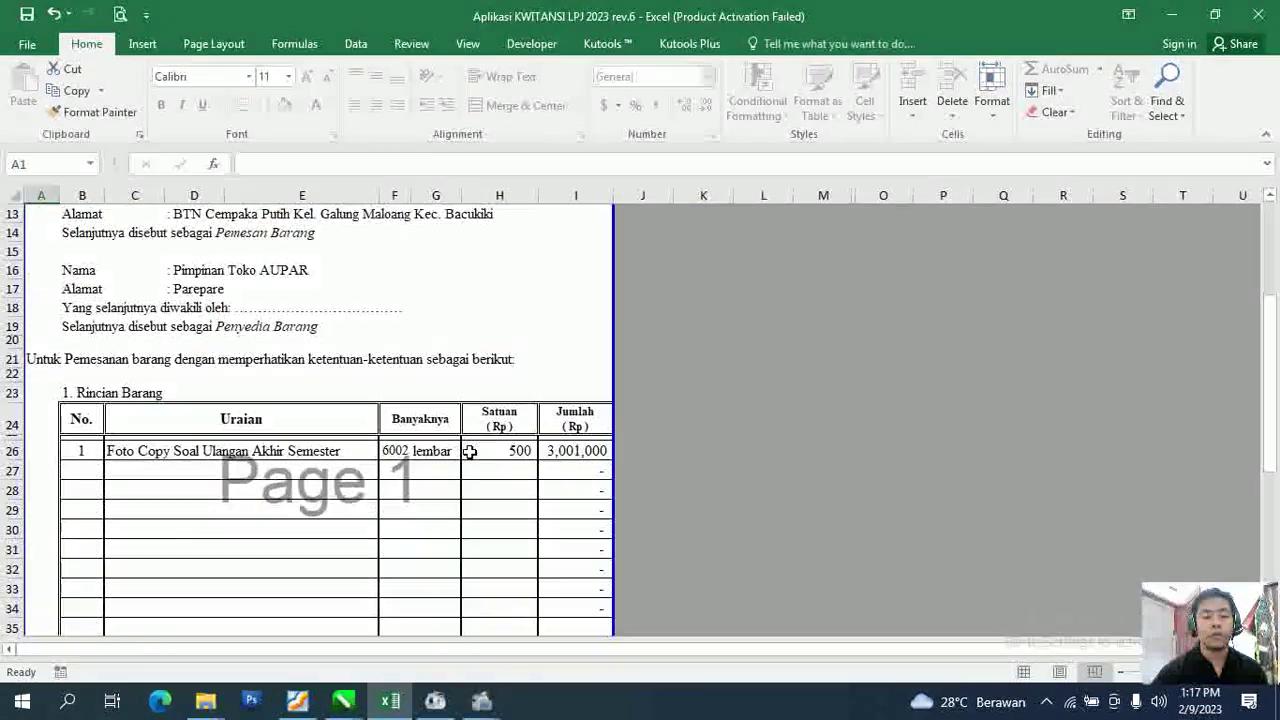
pyautogui.scroll(-2, 470, 452)
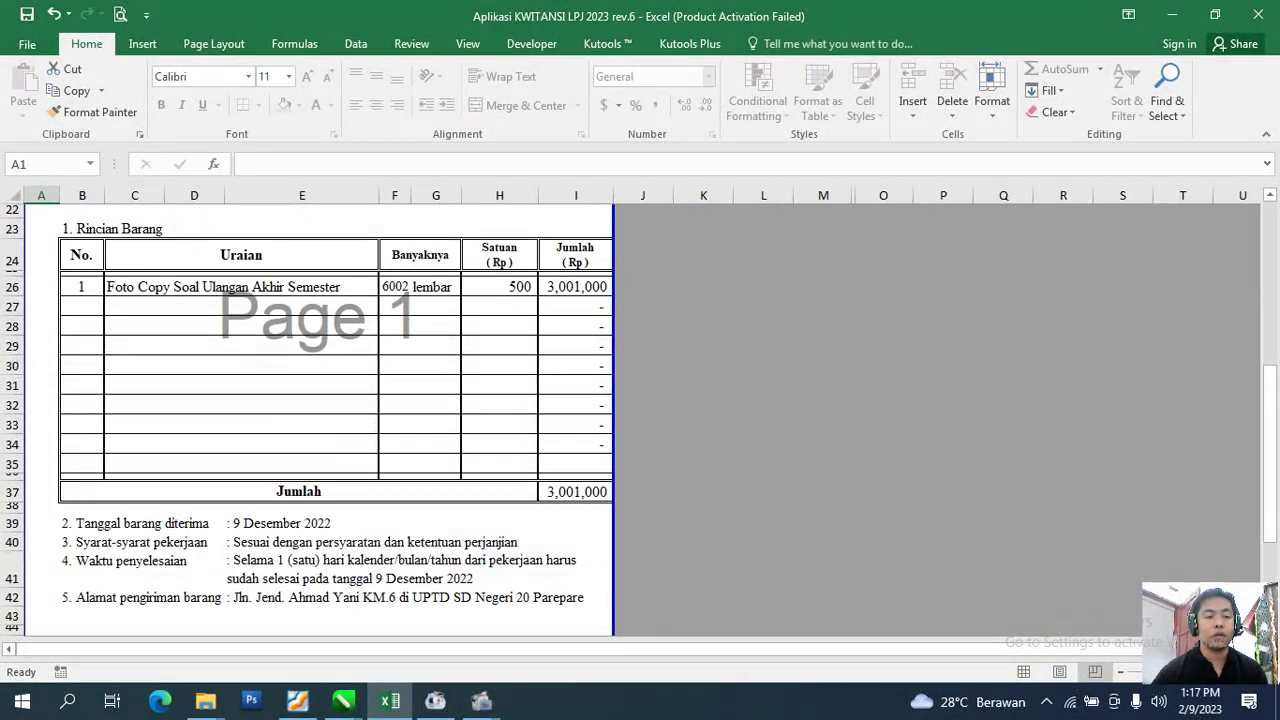
pyautogui.moveTo(12, 366); pyautogui.dragTo(12, 425)
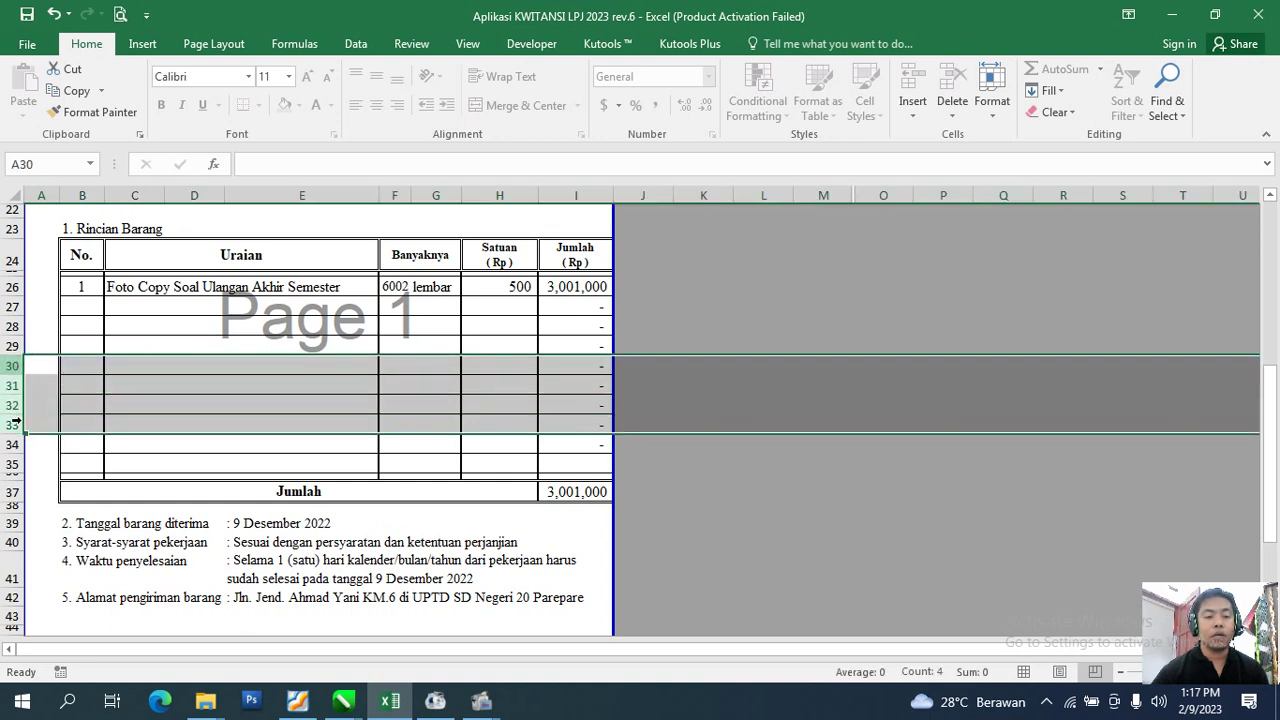
pyautogui.click(913, 80)
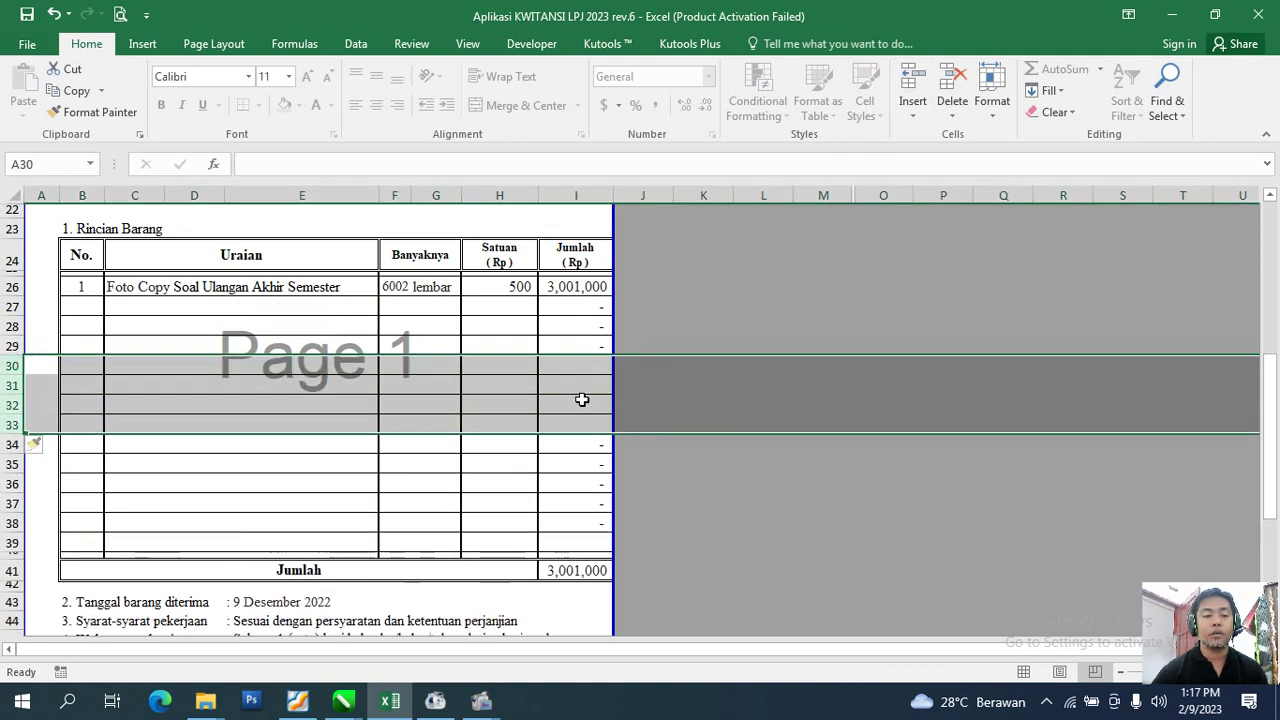
# Copy the Jumlah formula in I29 down through I35 in the Surat Pesanan's Rincian Barang table.
pyautogui.click(588, 345)
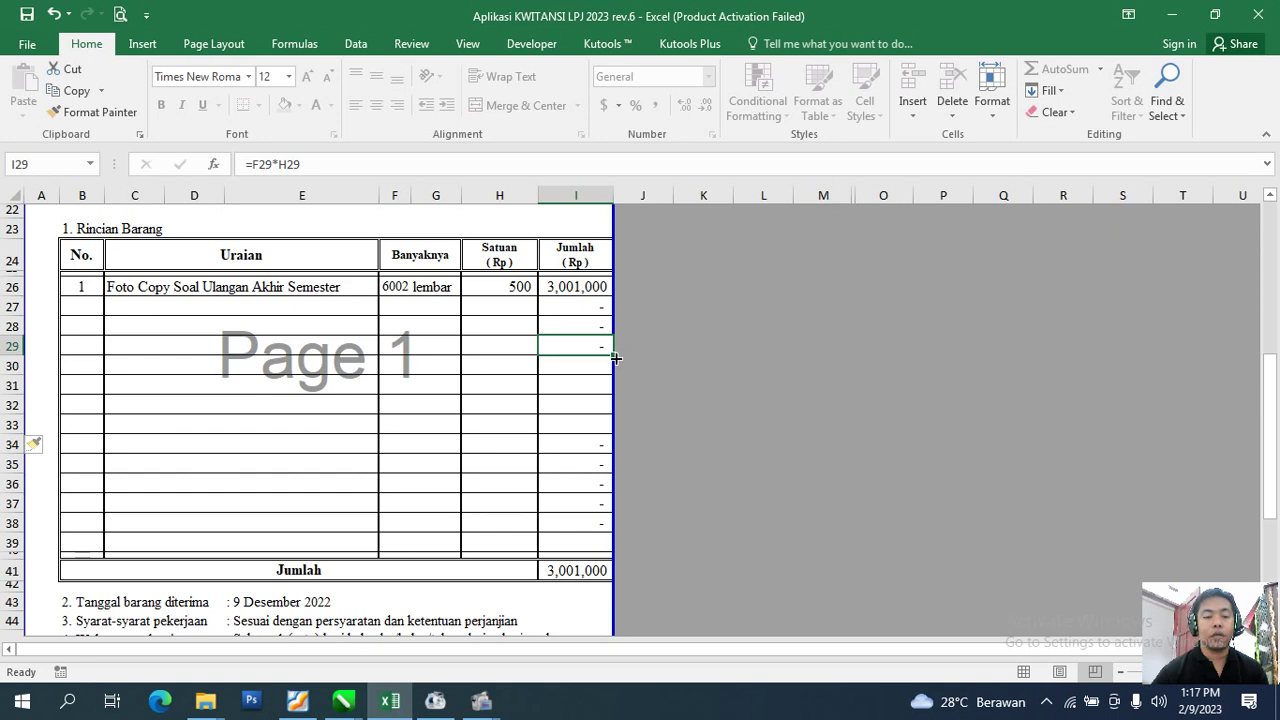
pyautogui.moveTo(616, 358); pyautogui.dragTo(612, 468)
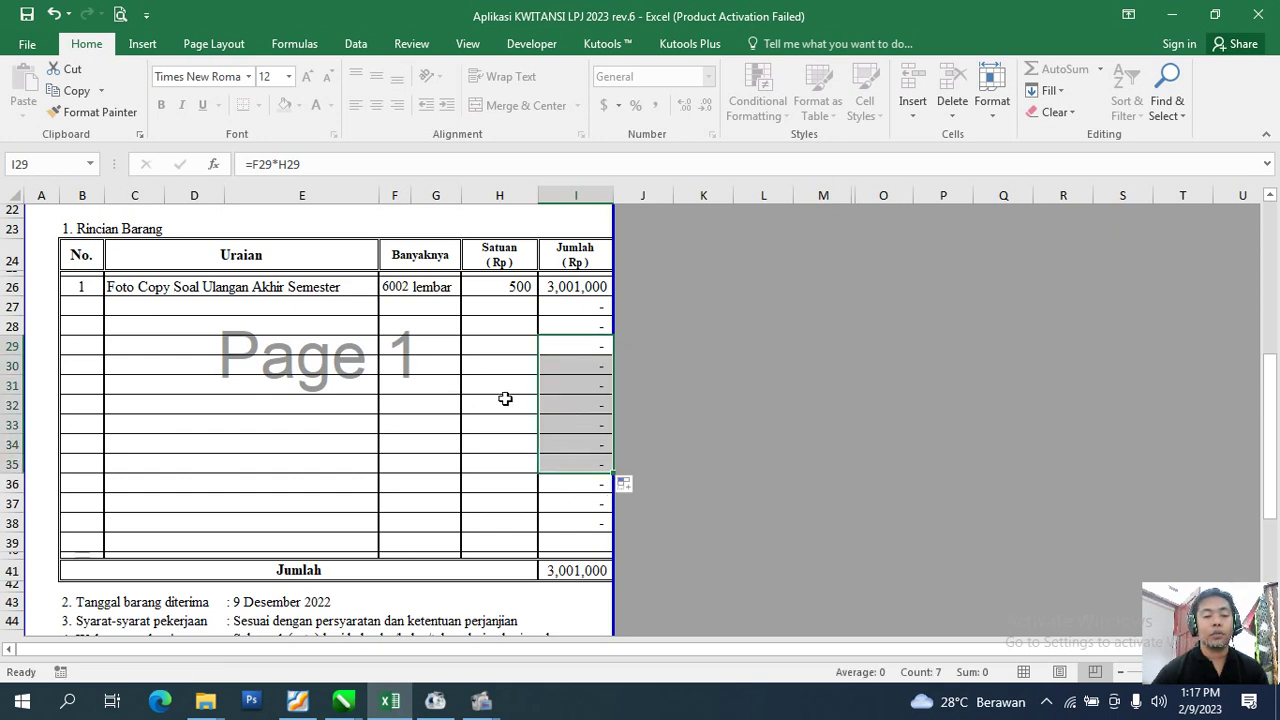
pyautogui.scroll(6, 448, 407)
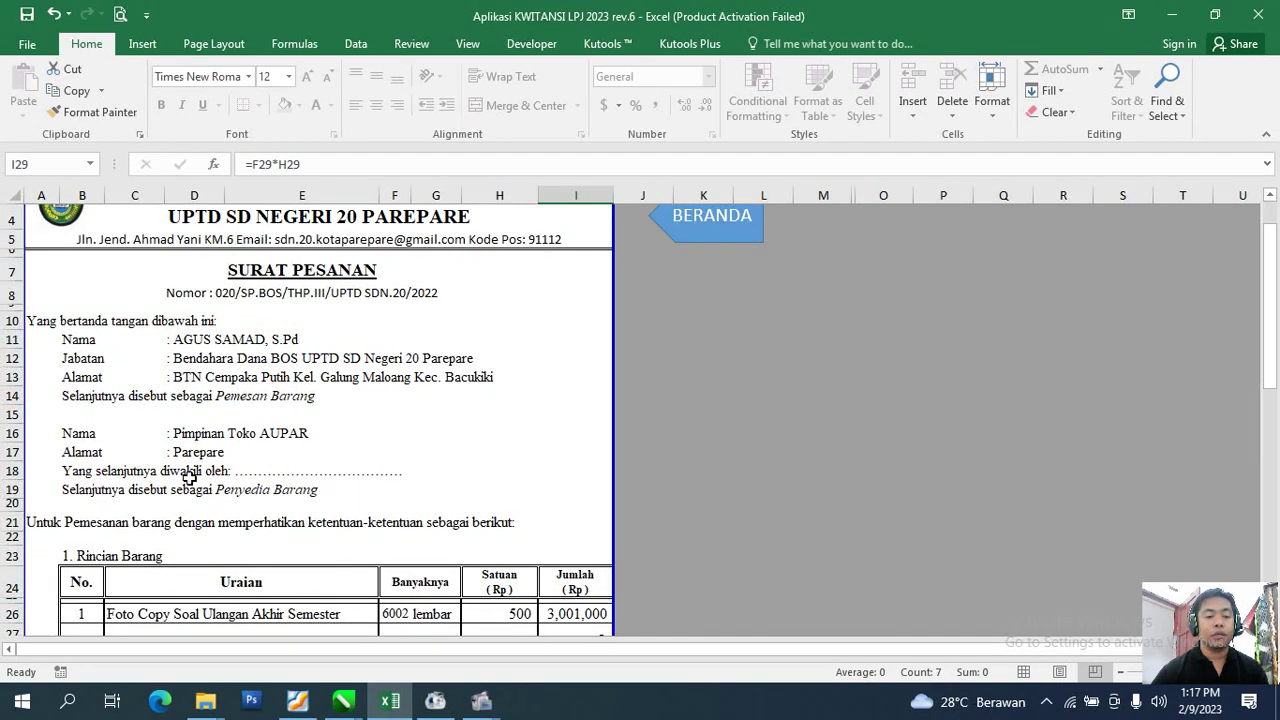
# Examine the supplier details in the Surat Pesanan, especially the blank "Yang selanjutnya diwakili oleh" line in row 18.
pyautogui.click(233, 471)
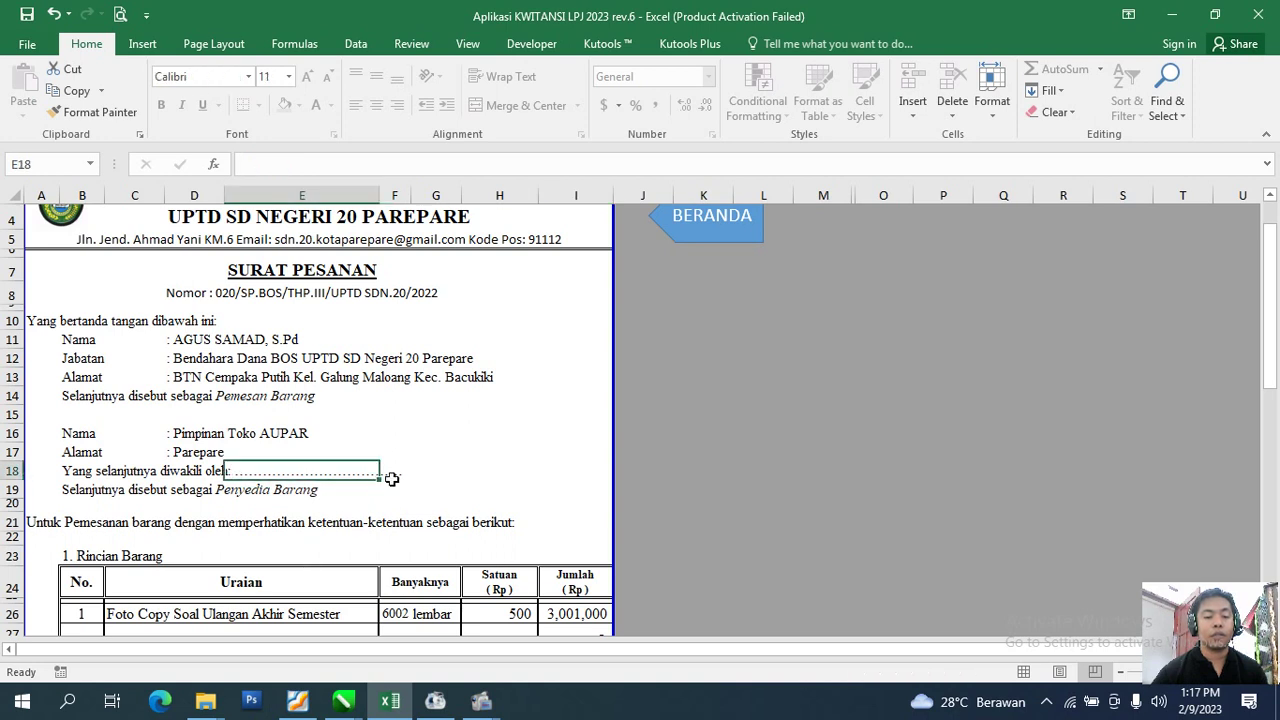
pyautogui.scroll(-1, 229, 466)
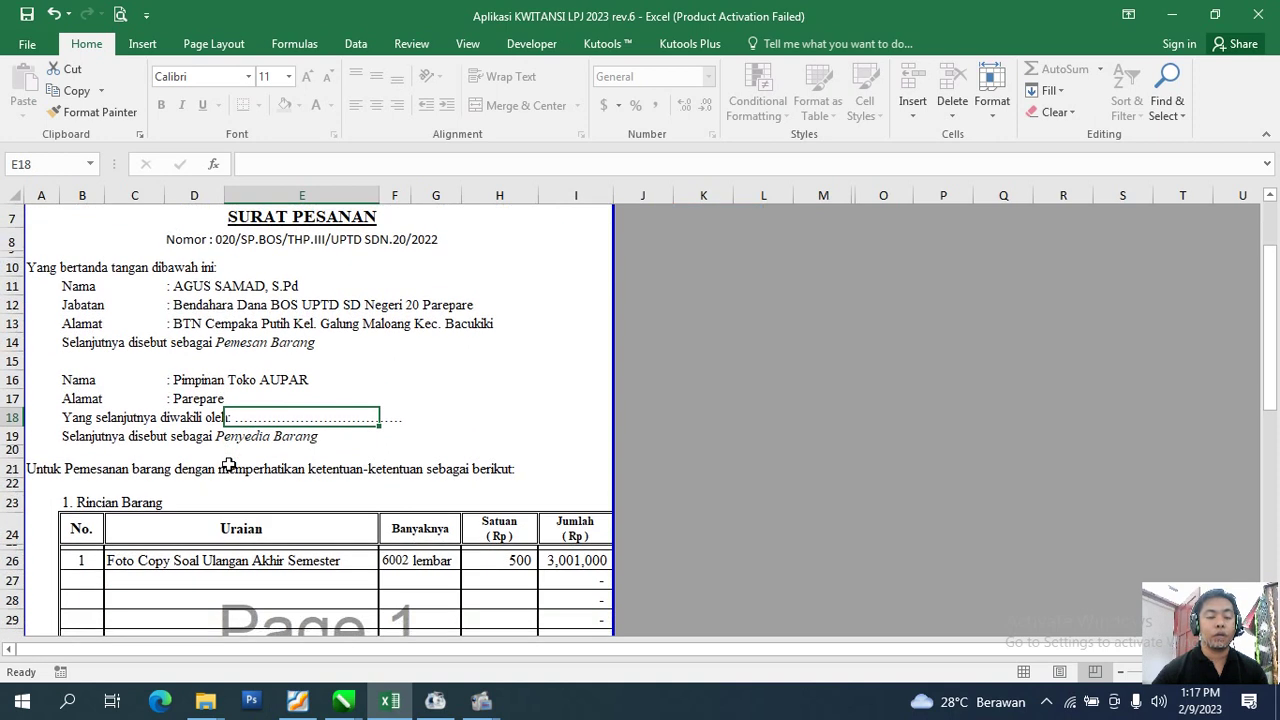
pyautogui.scroll(1, 229, 466)
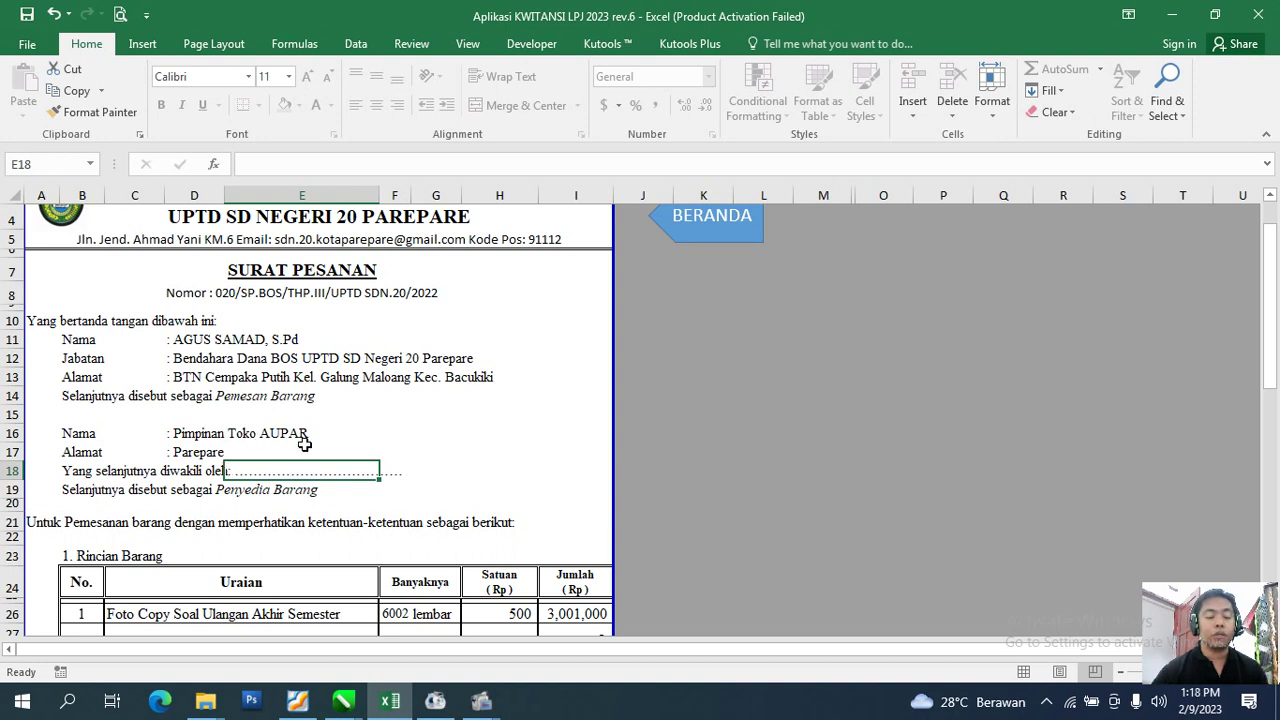
pyautogui.scroll(-1, 308, 491)
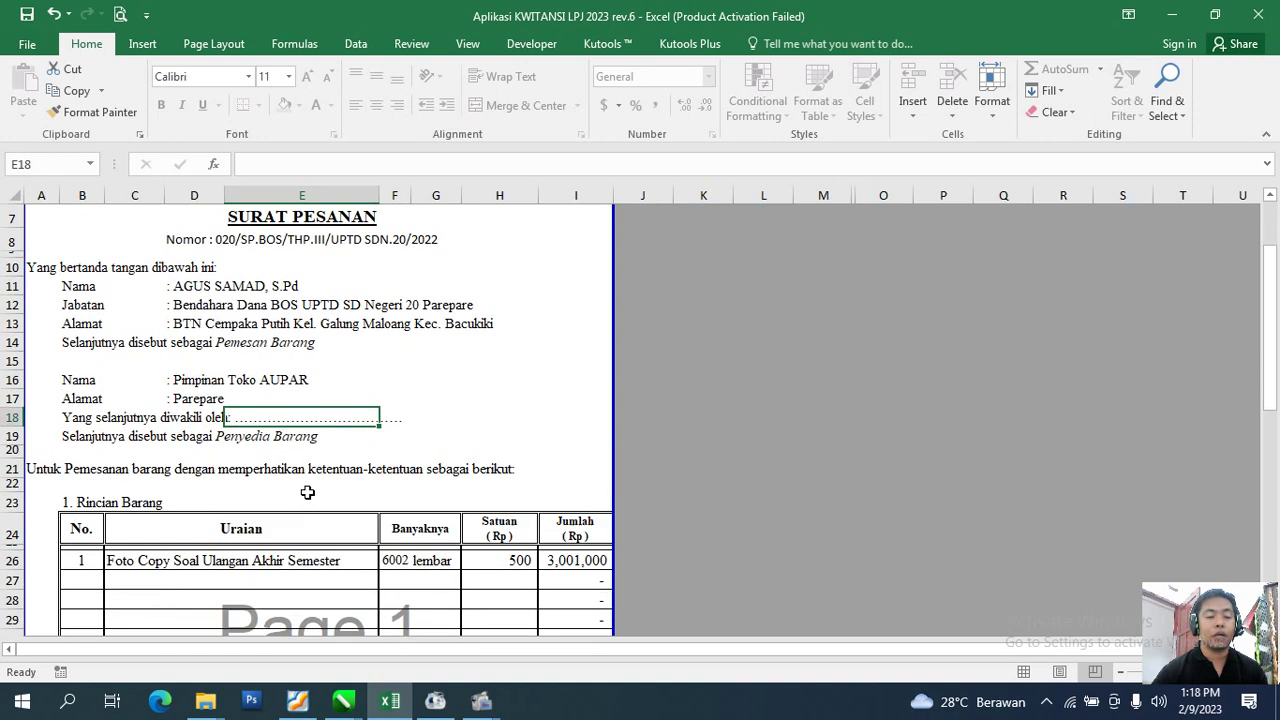
pyautogui.click(340, 438)
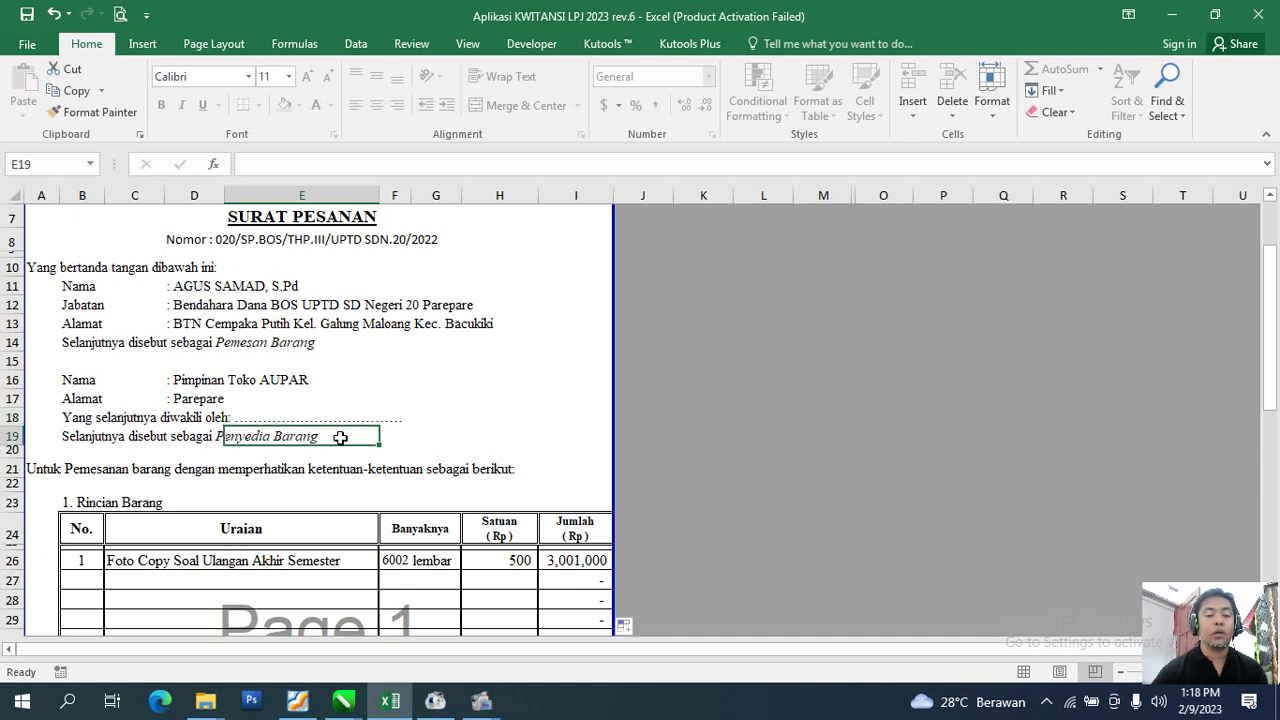
pyautogui.click(420, 437)
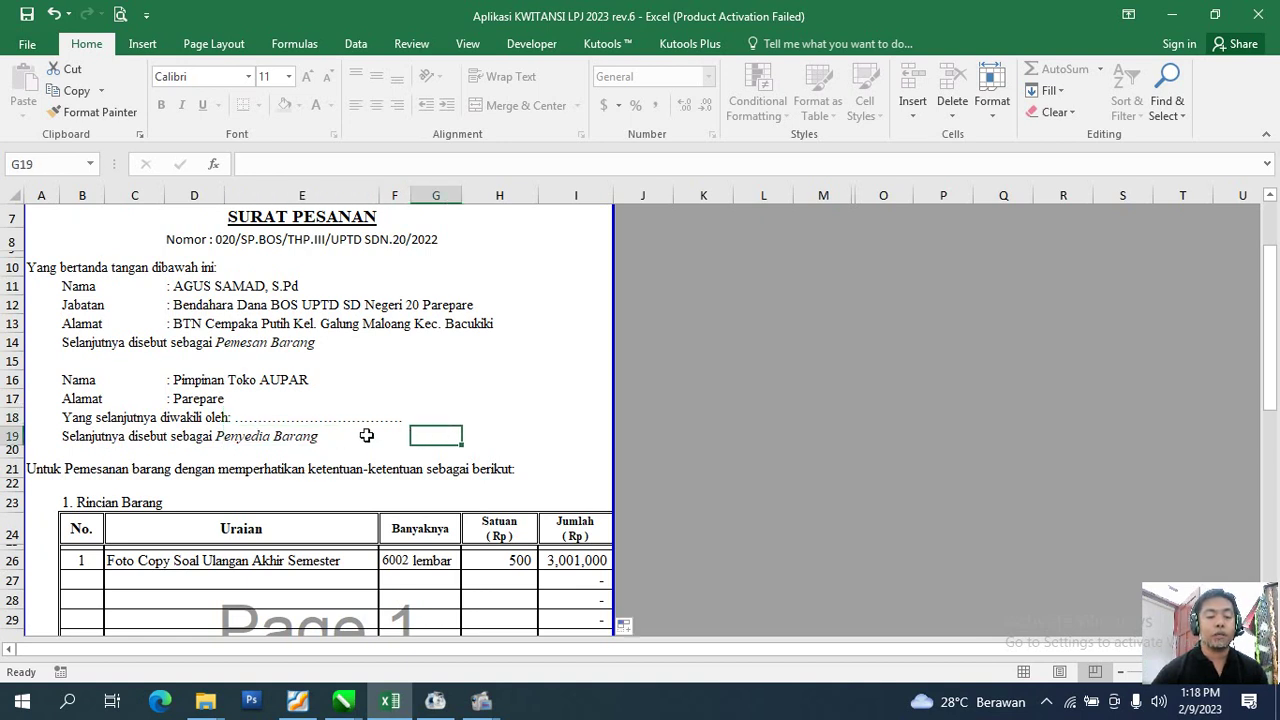
pyautogui.click(246, 421)
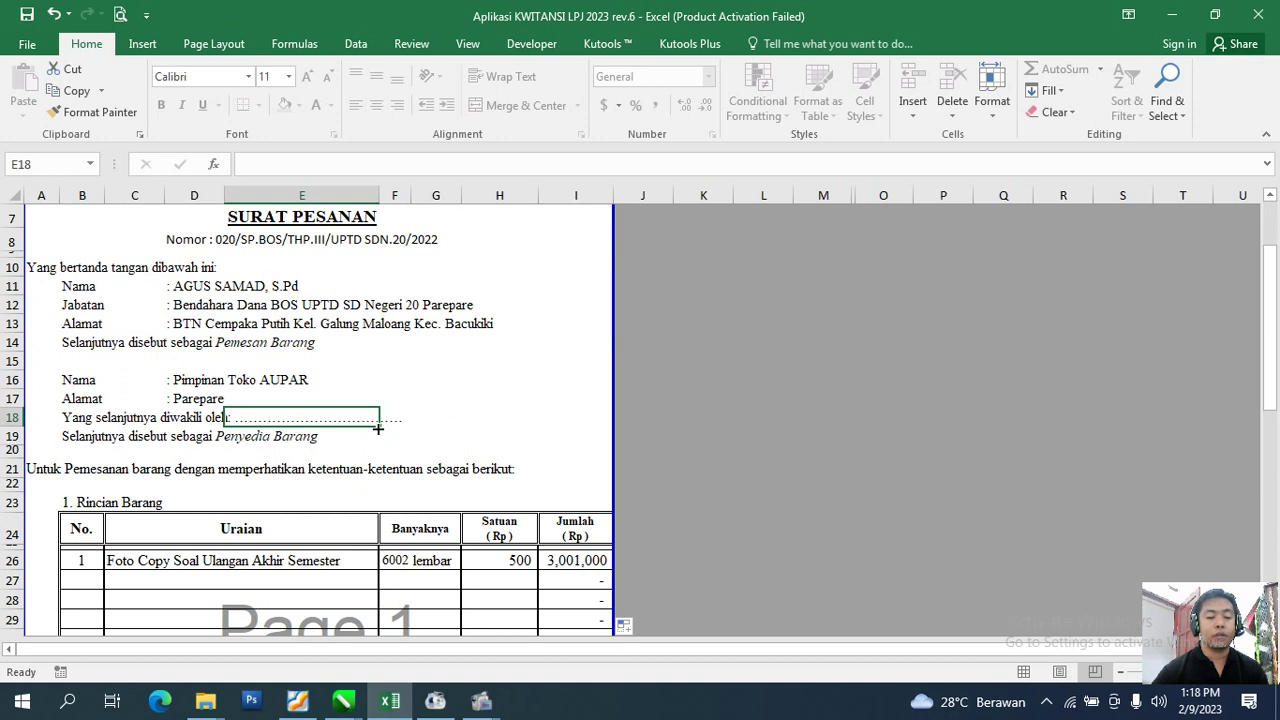
# Compare the Surat Pesanan's Penyedia Barang signature line in row 57 with the representative line in row 18.
pyautogui.scroll(-11, 419, 417)
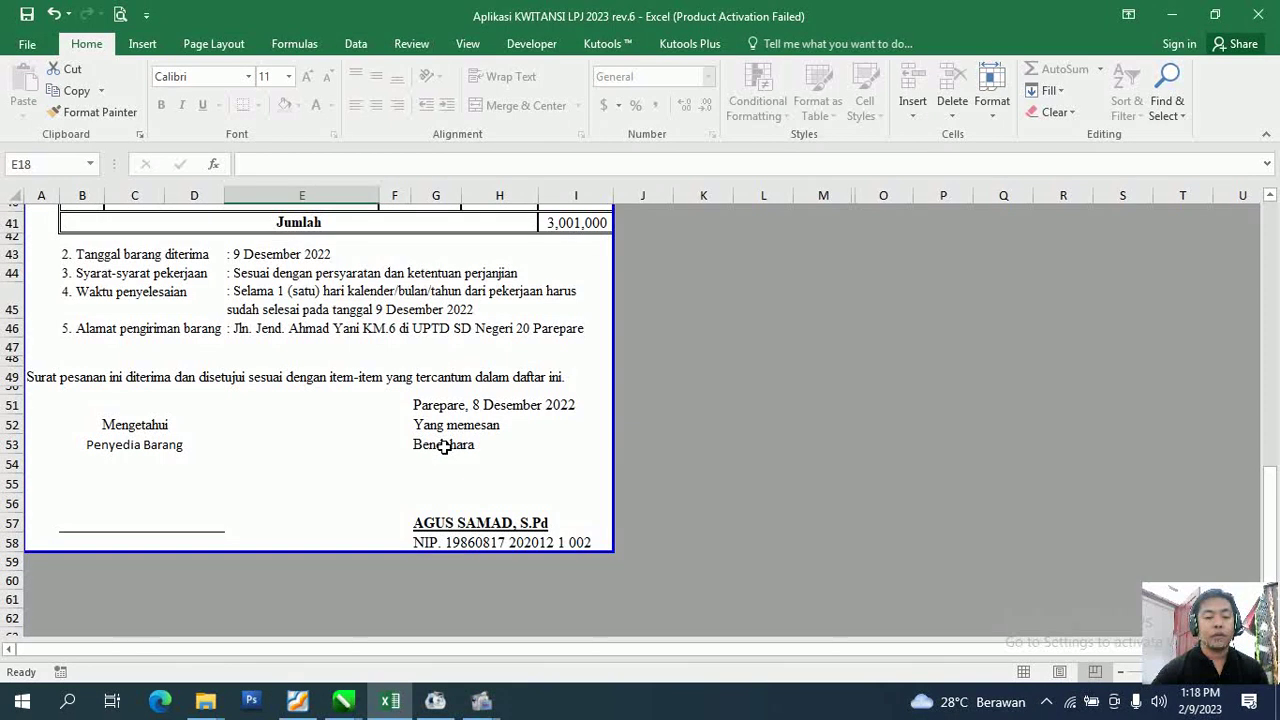
pyautogui.moveTo(111, 520); pyautogui.dragTo(177, 517)
pyautogui.scroll(8, 126, 517)
pyautogui.click(270, 252)
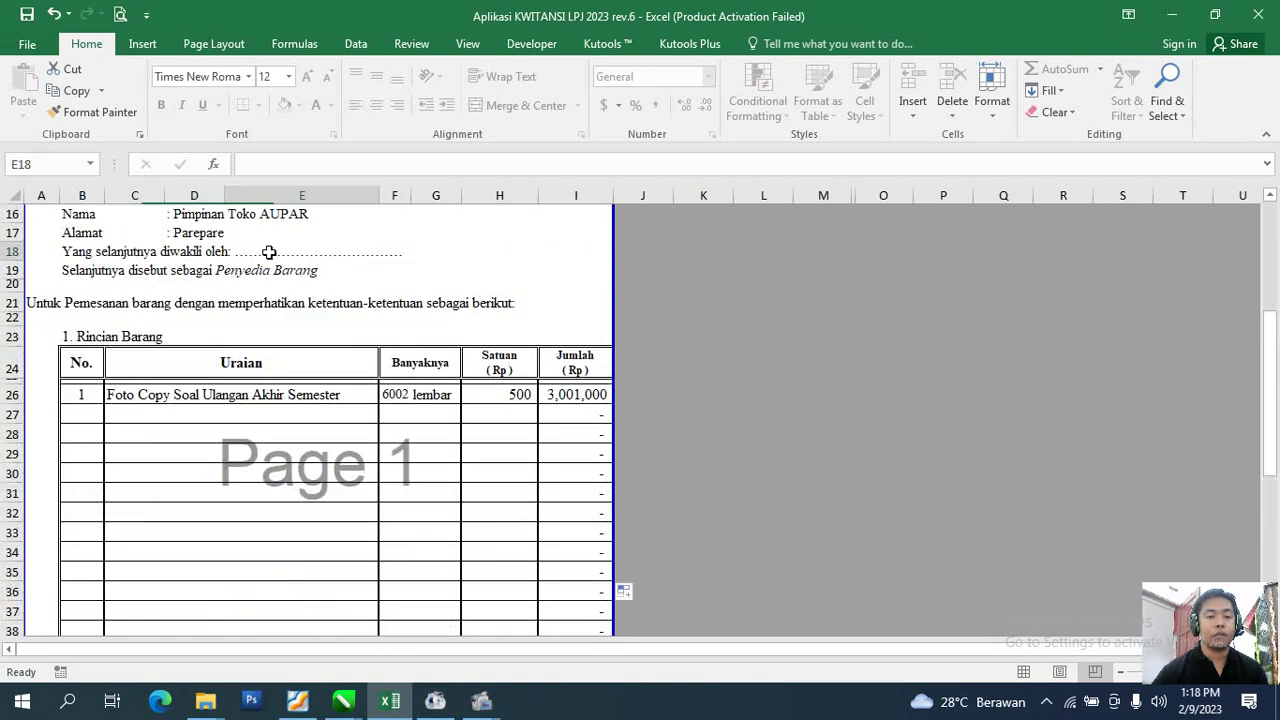
pyautogui.scroll(-9, 144, 496)
pyautogui.click(126, 476)
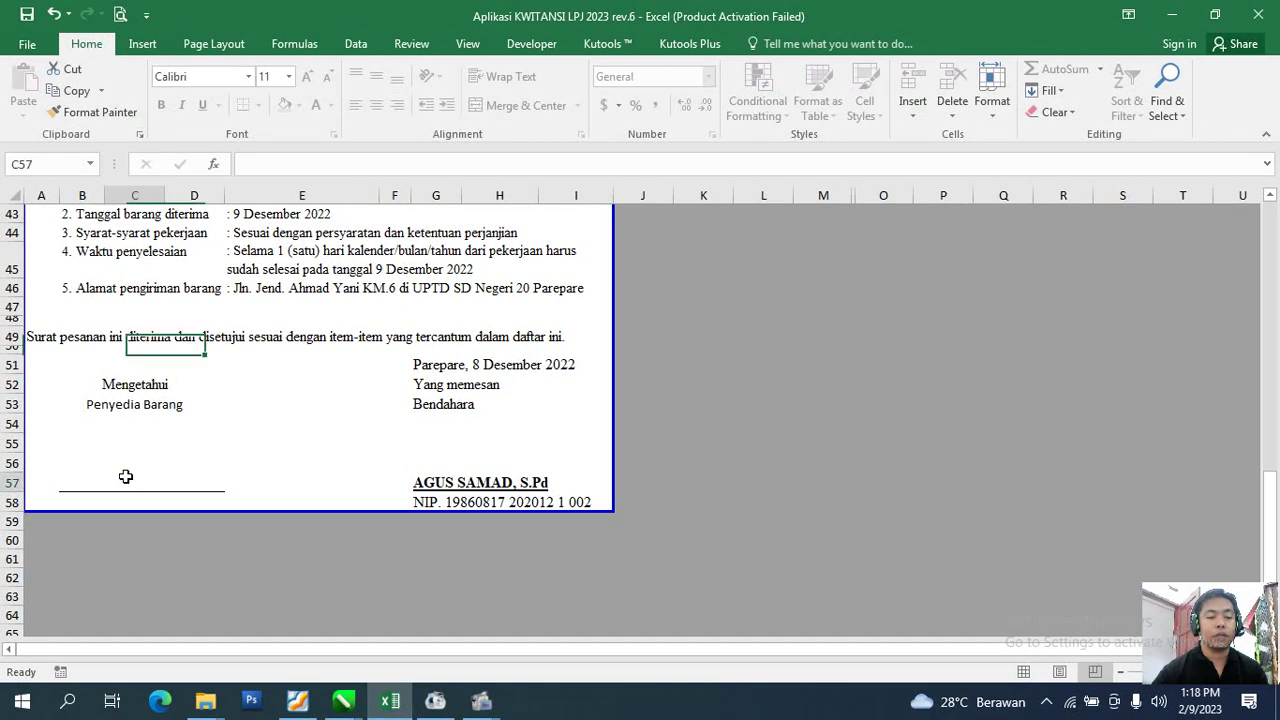
pyautogui.scroll(4, 366, 409)
pyautogui.scroll(-3, 216, 517)
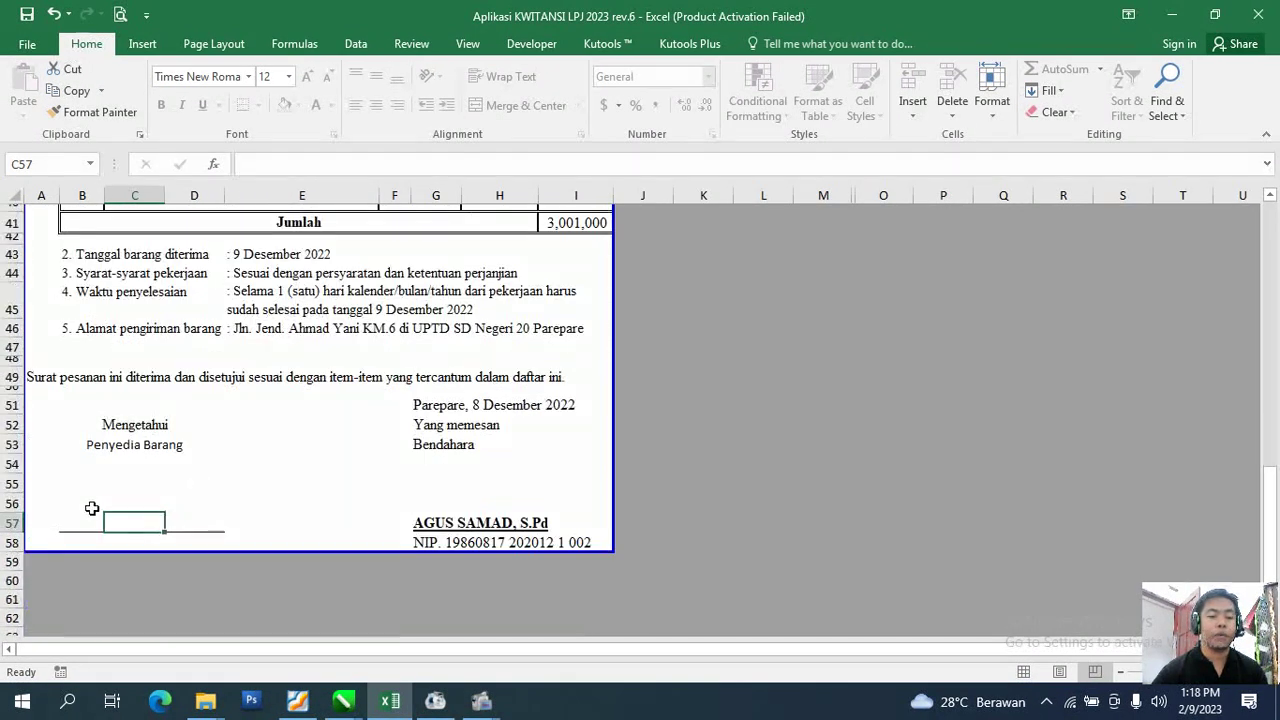
pyautogui.scroll(13, 411, 455)
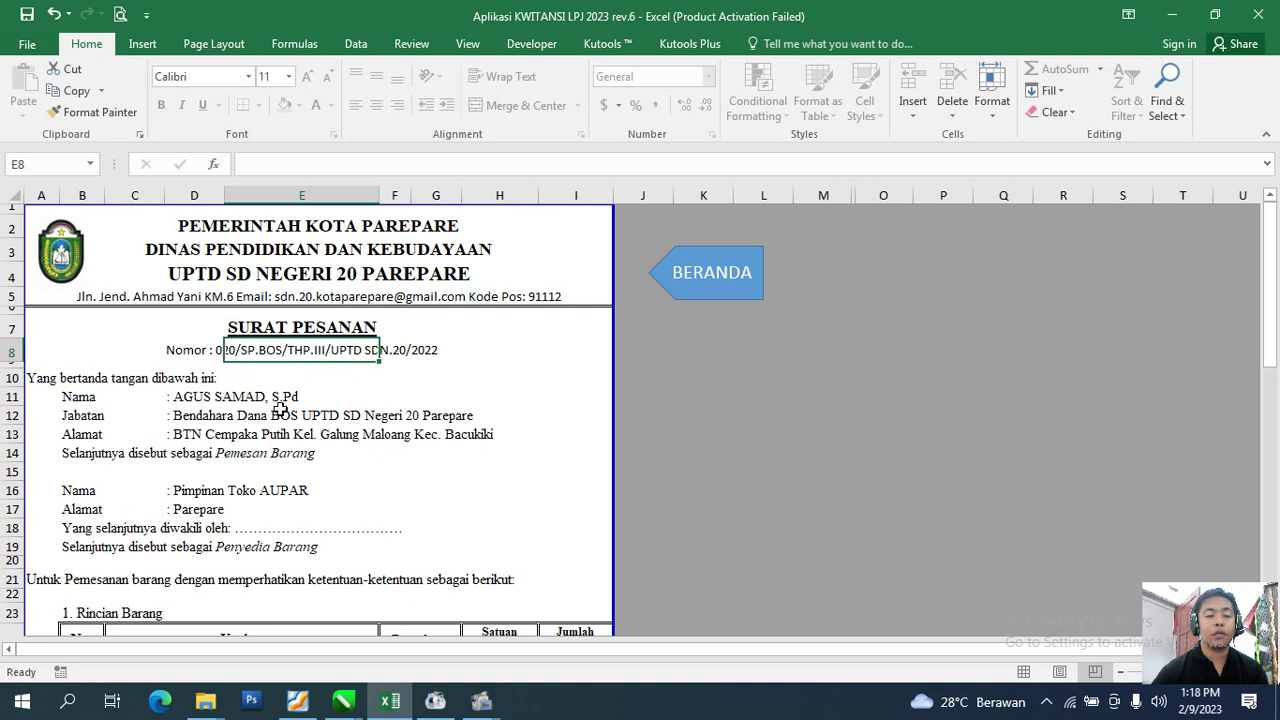
# Open the goods purchase's FAKTUR through the home sheet and insert three blank rows at row 17 in its item table.
pyautogui.click(703, 279)
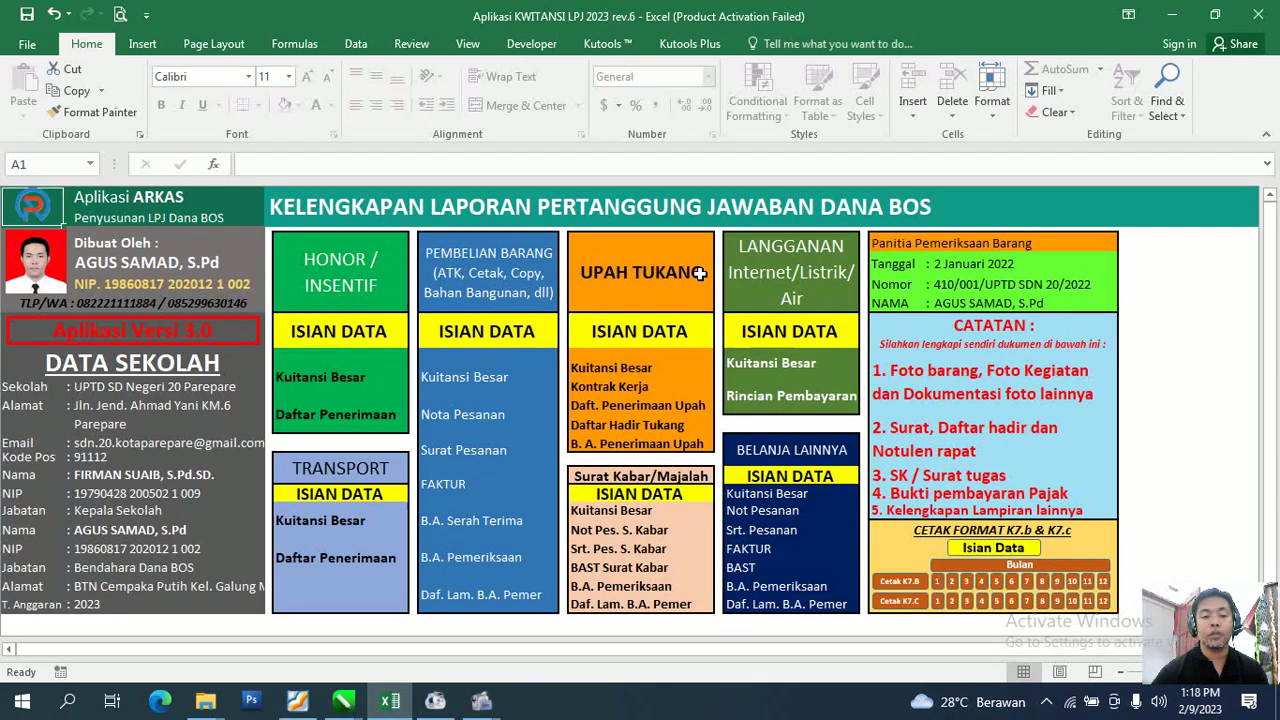
pyautogui.click(474, 488)
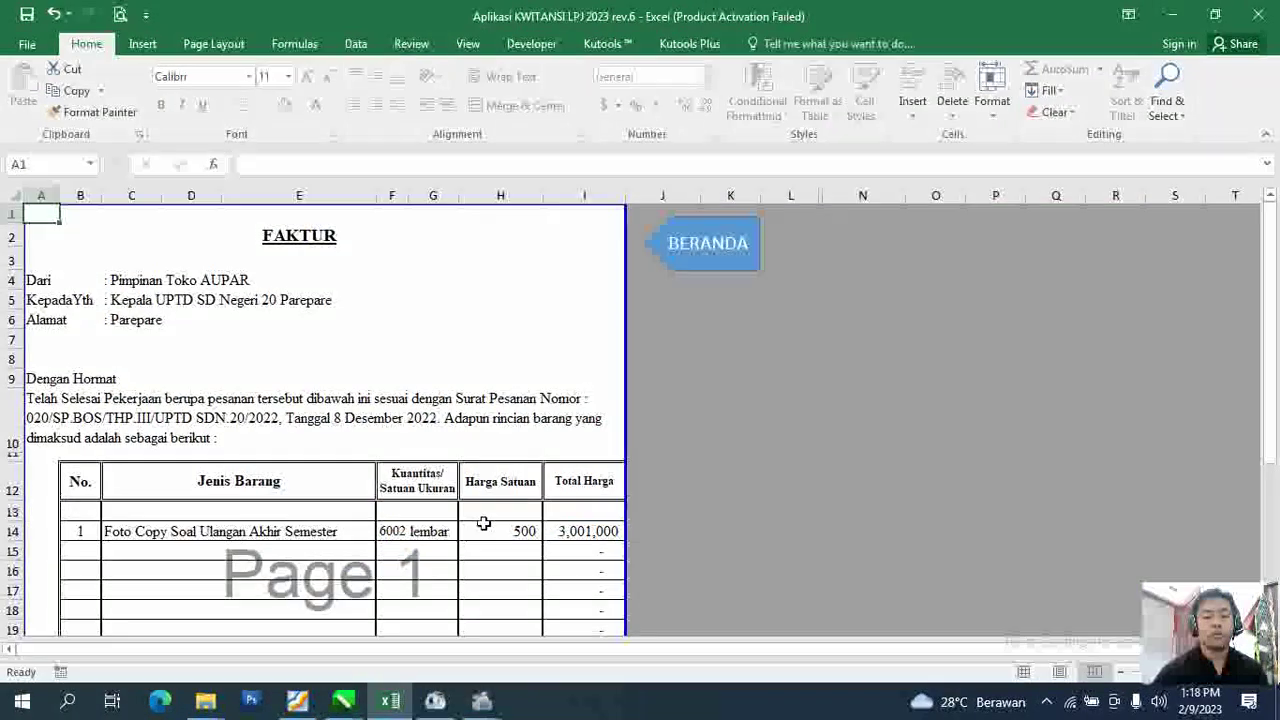
pyautogui.scroll(-4, 483, 523)
pyautogui.scroll(1, 483, 523)
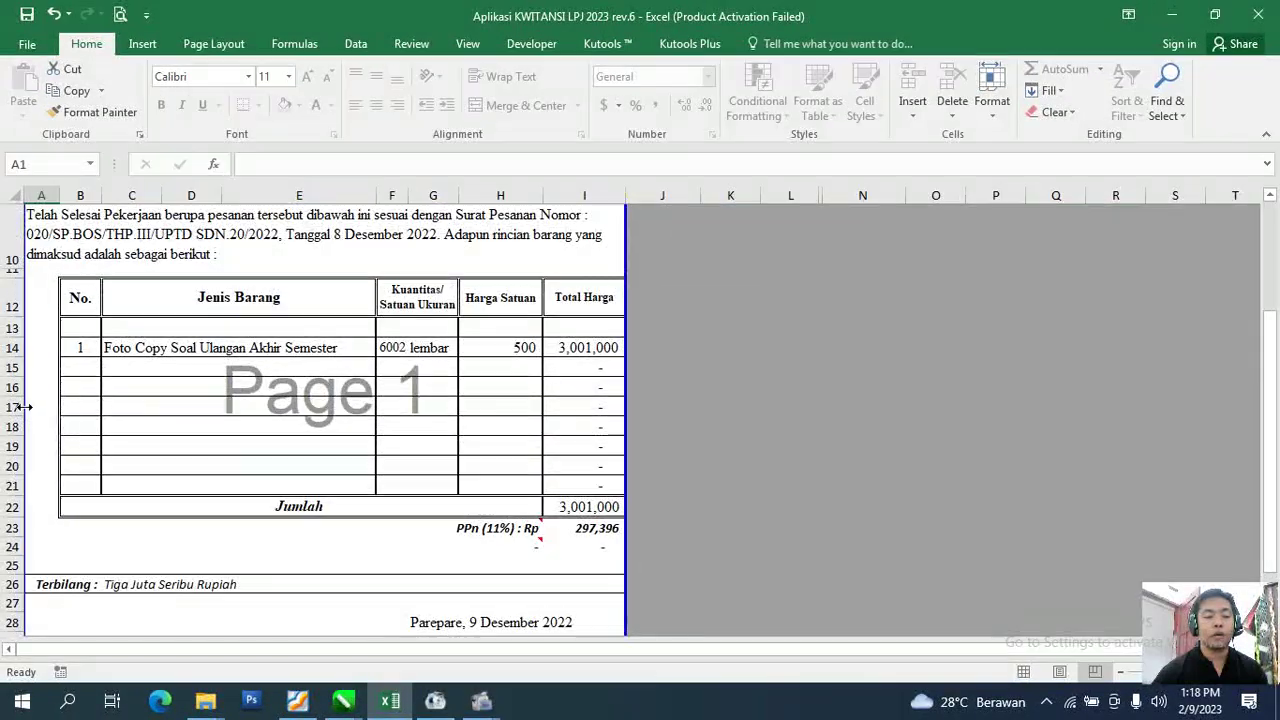
pyautogui.moveTo(22, 407); pyautogui.dragTo(22, 450)
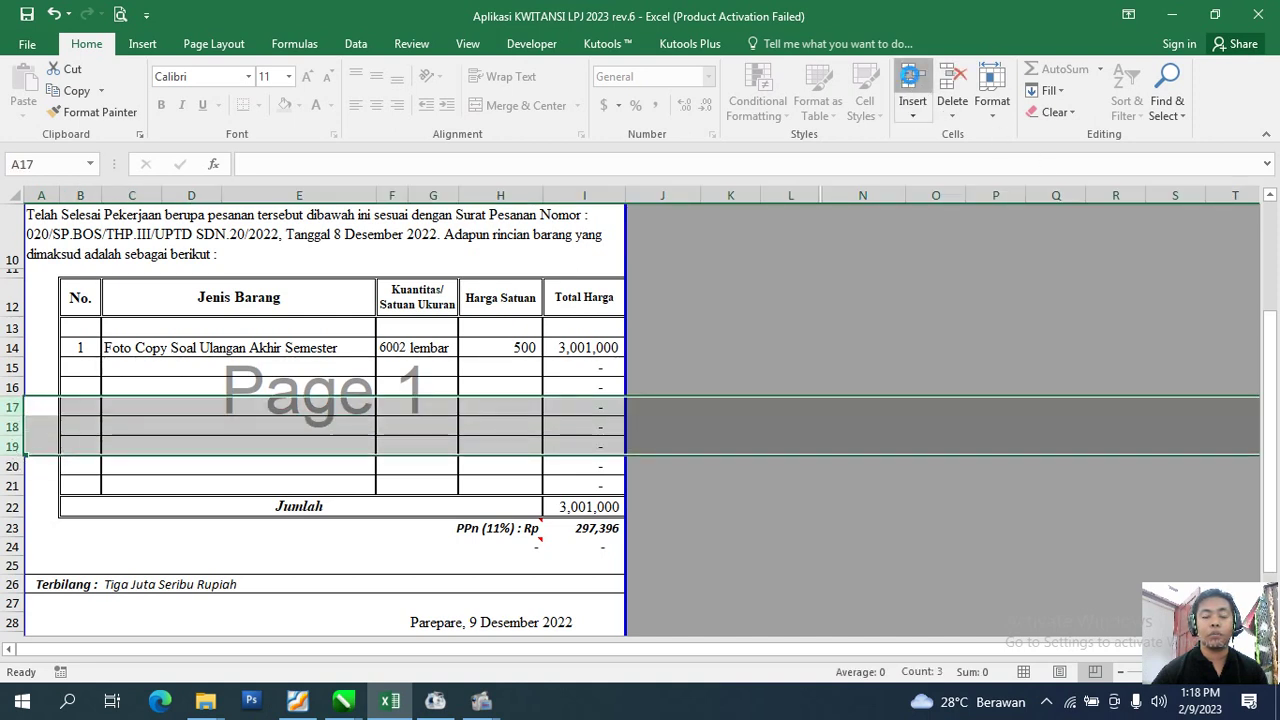
pyautogui.click(910, 76)
# Inspect the linked item description in C14 and copy the Total Harga formula in I16 down through I21.
pyautogui.click(210, 366)
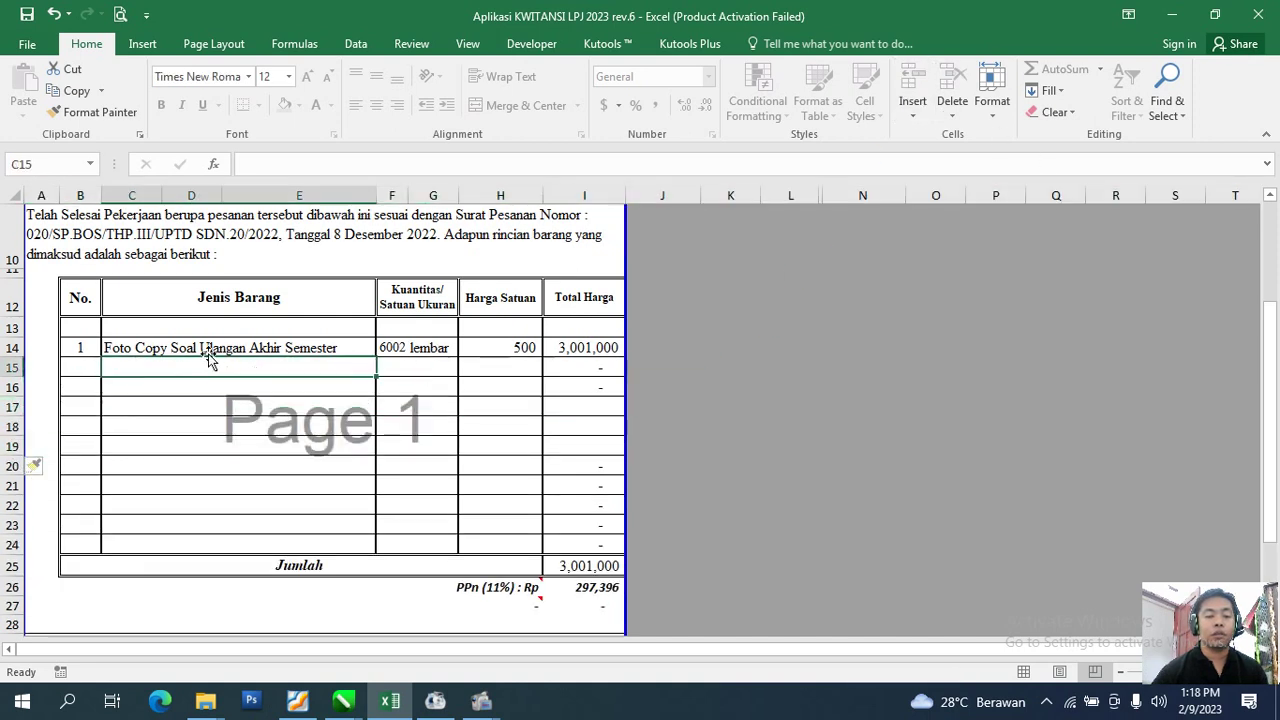
pyautogui.click(218, 346)
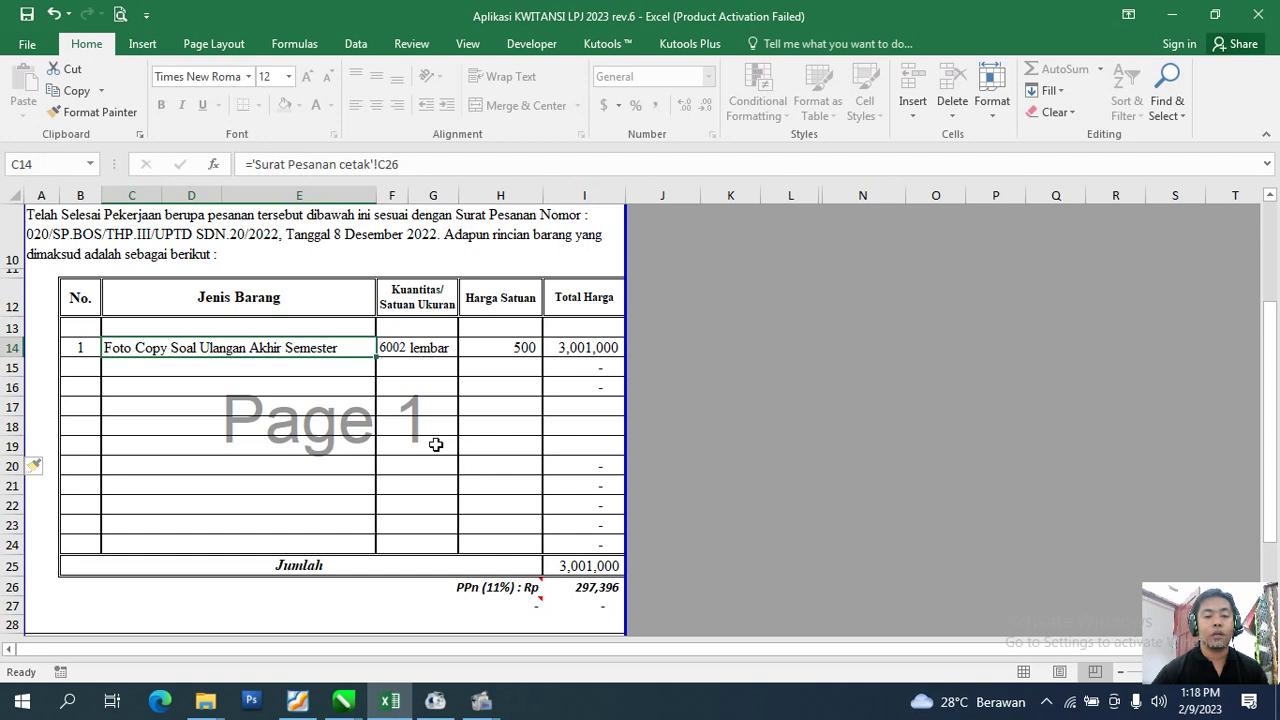
pyautogui.click(605, 386)
pyautogui.moveTo(623, 396); pyautogui.dragTo(620, 492)
# Review the FAKTUR's item table, tax and Terbilang lines, and the Yang Menyerahkan signature block.
pyautogui.scroll(-4, 294, 436)
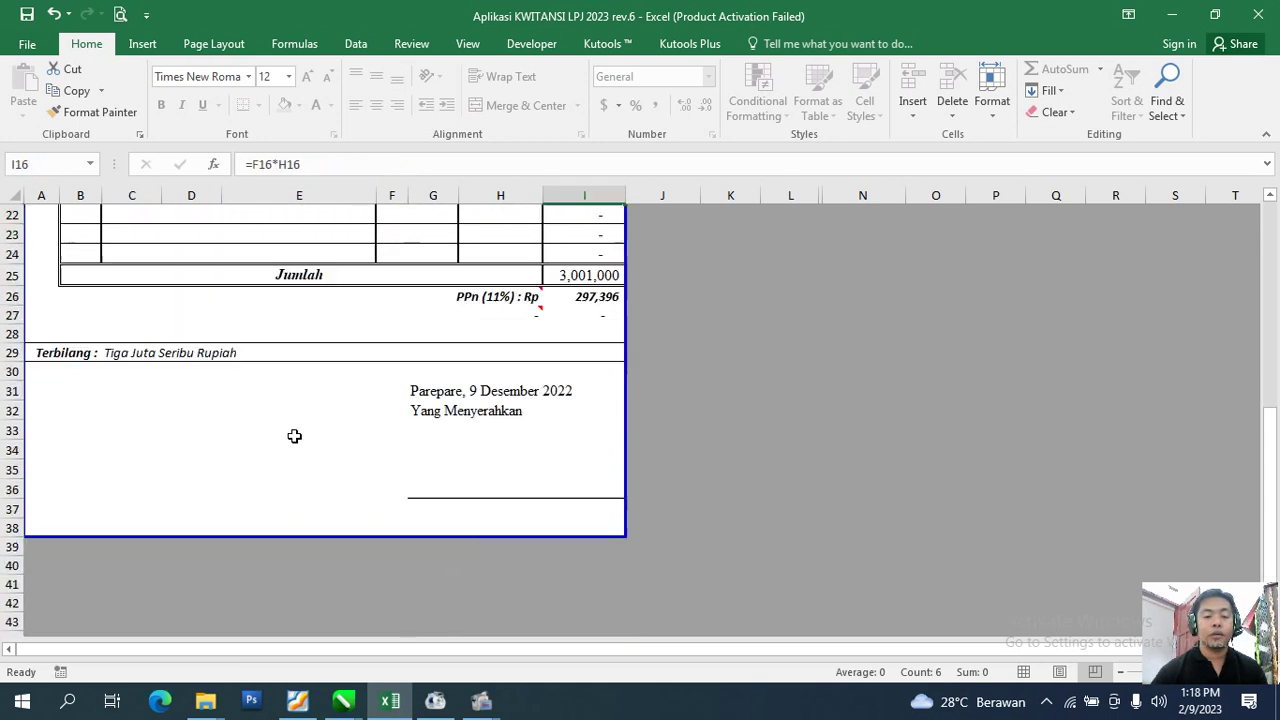
pyautogui.scroll(6, 294, 436)
pyautogui.scroll(-3, 294, 440)
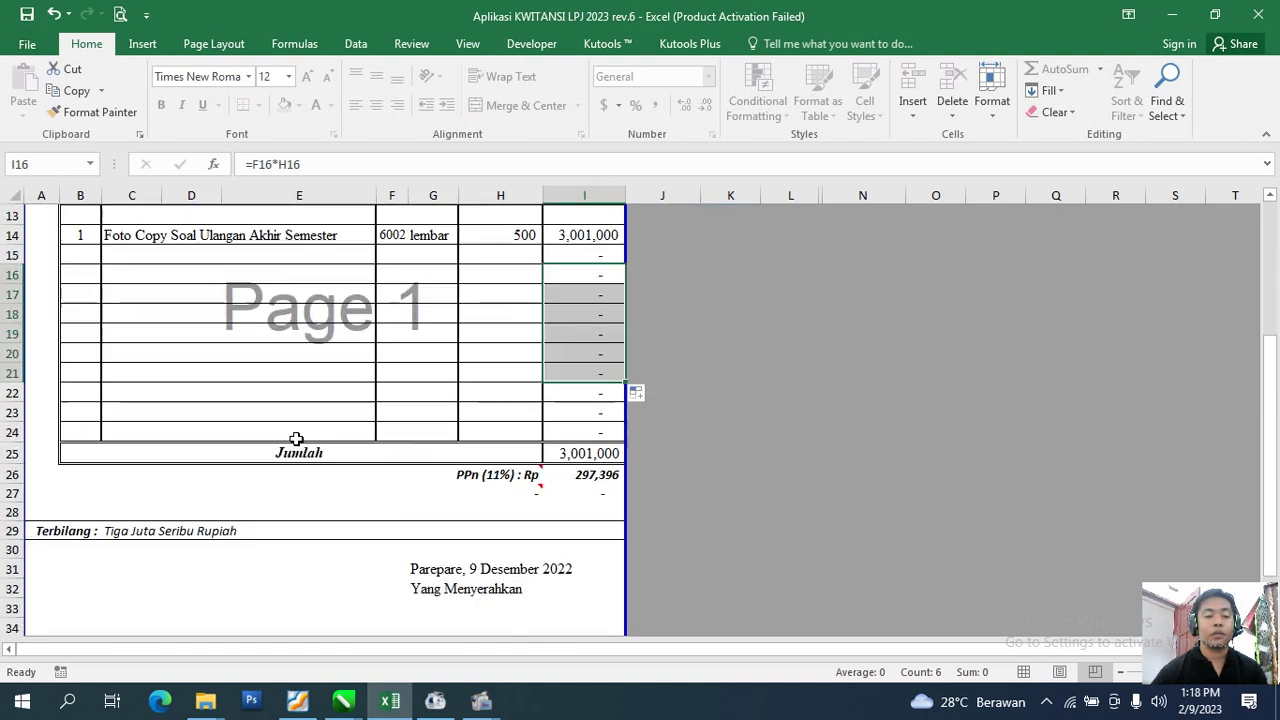
pyautogui.scroll(4, 490, 349)
# Open the goods purchase's B.A. Serah Terima through the home sheet and insert two blank rows at row 26 in its item table.
pyautogui.click(703, 250)
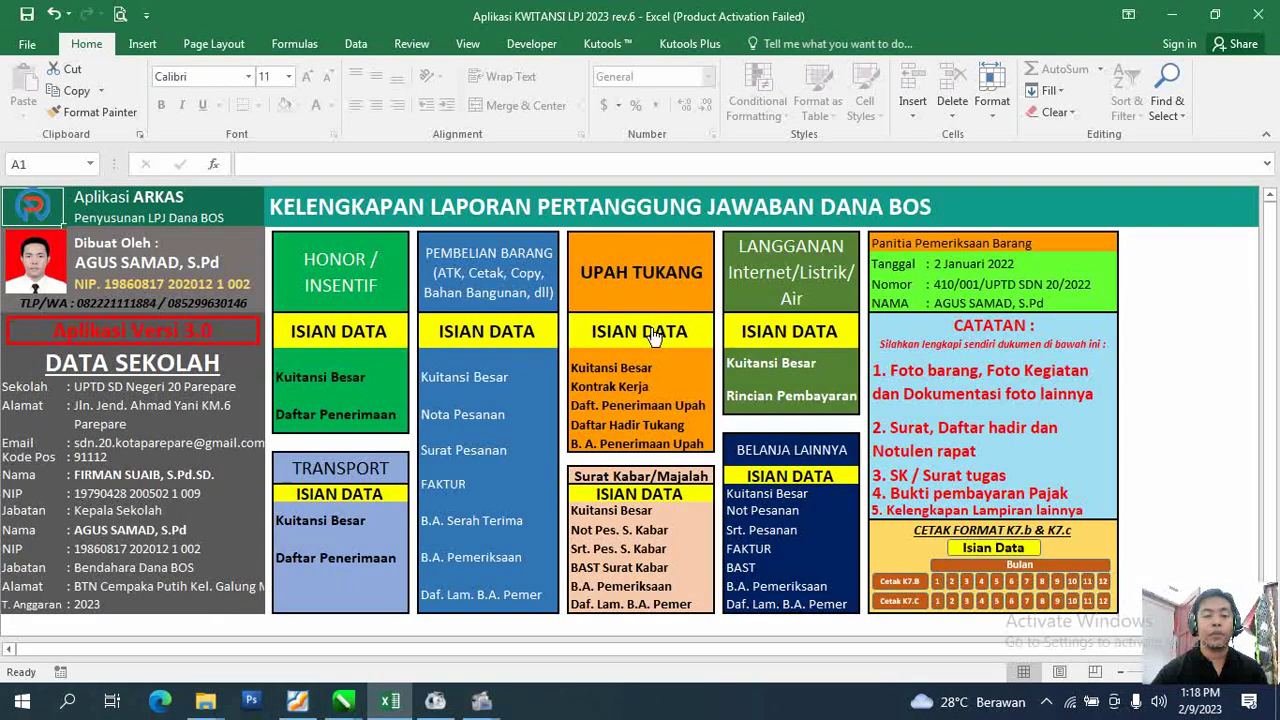
pyautogui.click(472, 526)
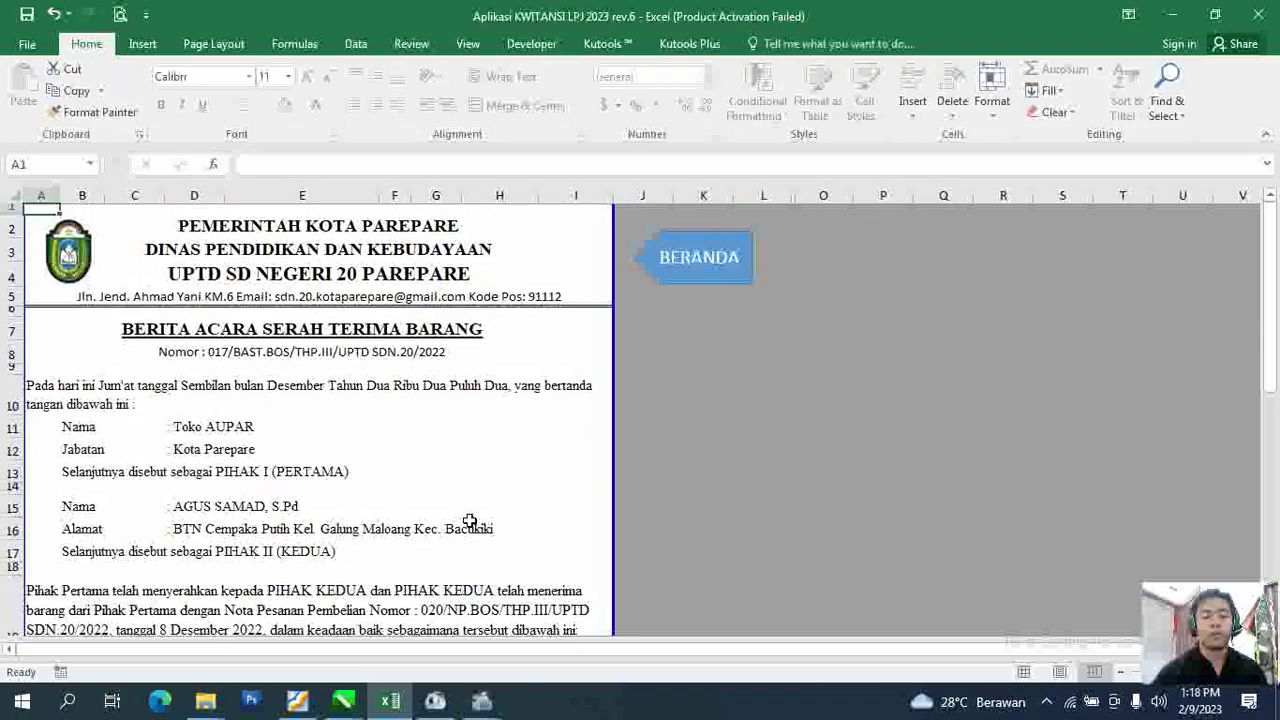
pyautogui.scroll(-6, 470, 521)
pyautogui.moveTo(12, 385); pyautogui.dragTo(12, 425)
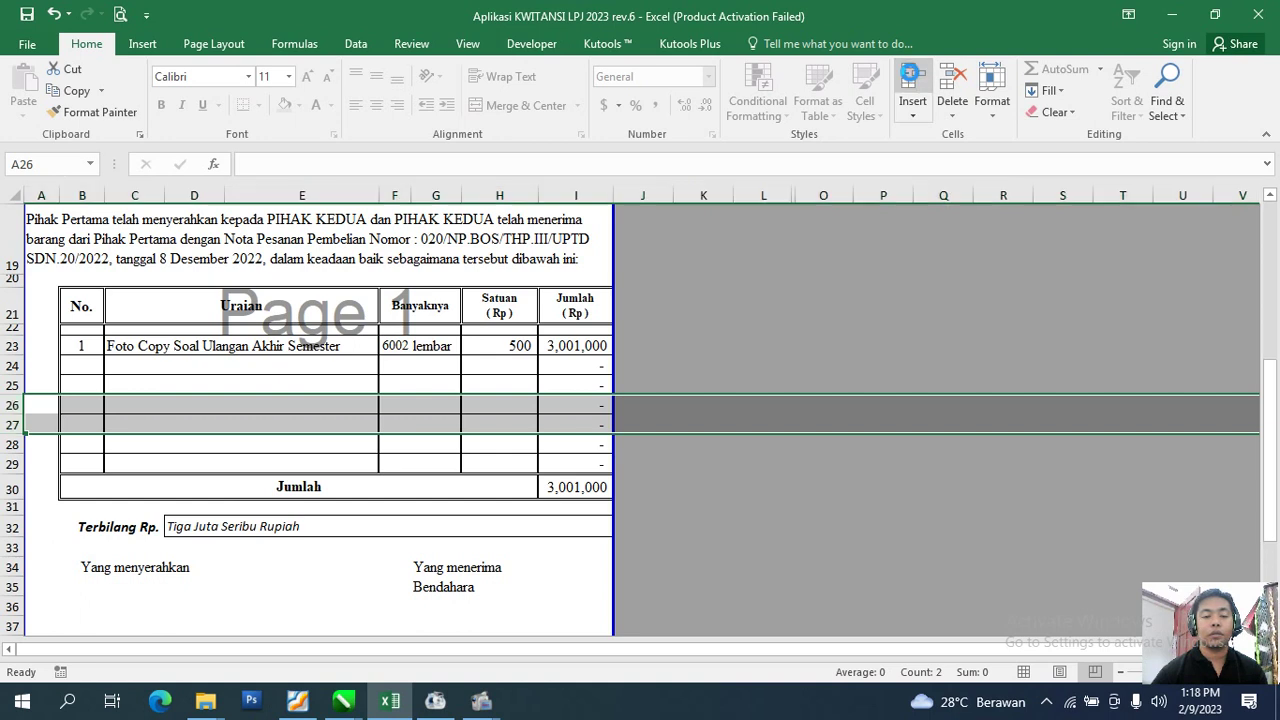
pyautogui.click(912, 78)
# Copy the Jumlah formula in I25 down through I29 in the Berita Acara Serah Terima Barang table.
pyautogui.click(598, 388)
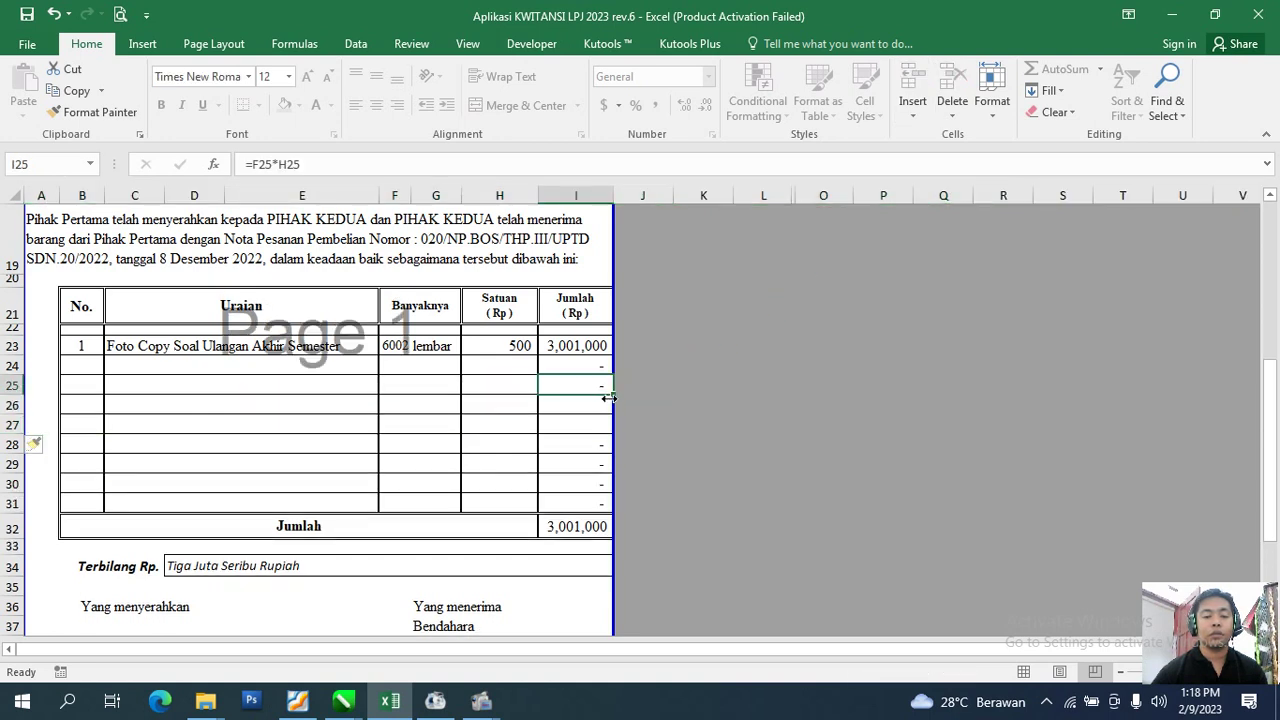
pyautogui.moveTo(614, 395); pyautogui.dragTo(560, 466)
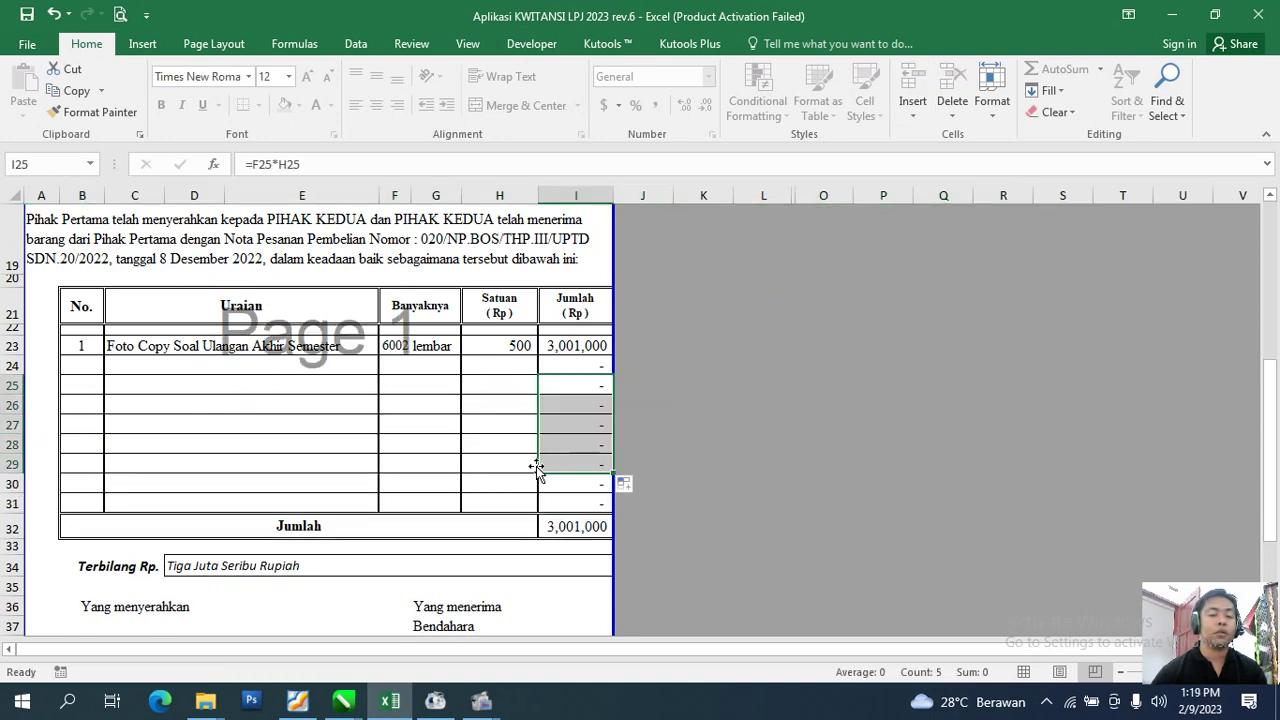
pyautogui.scroll(6, 537, 466)
# Open the goods purchase's Daf. Lam. B.A. Pemer through the home sheet and review its item table.
pyautogui.click(697, 286)
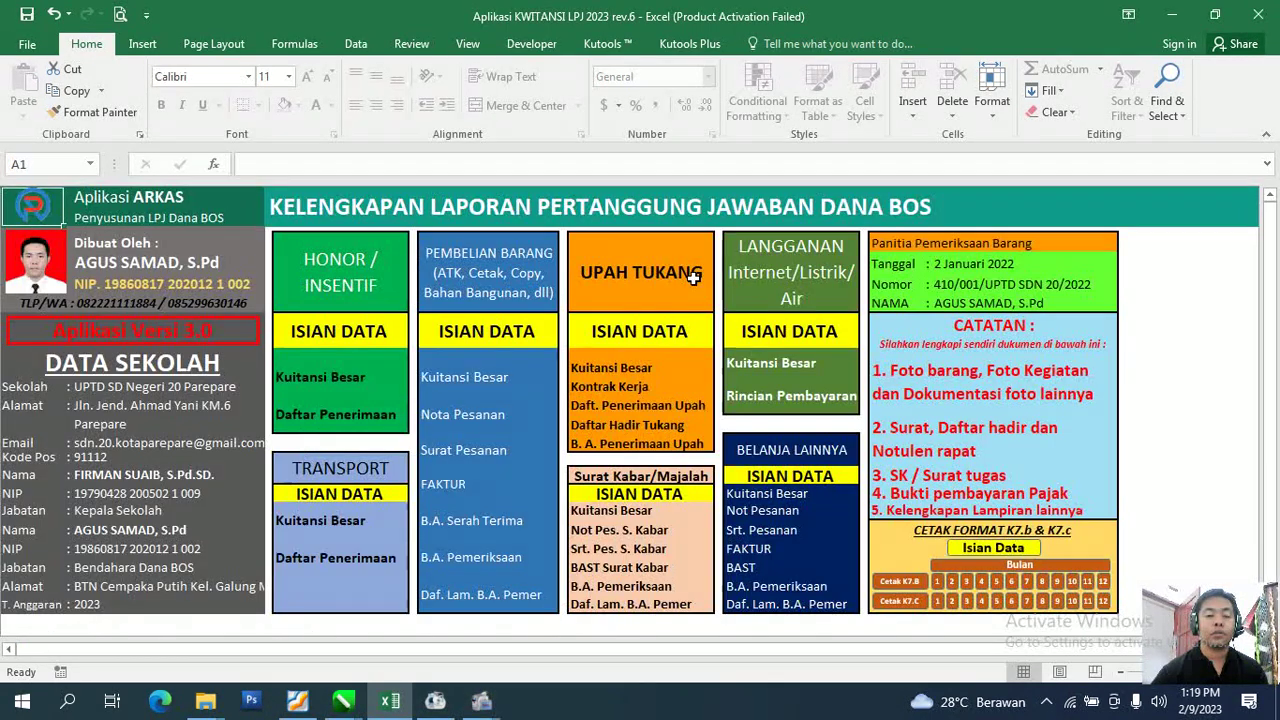
pyautogui.click(487, 598)
pyautogui.scroll(-2, 272, 410)
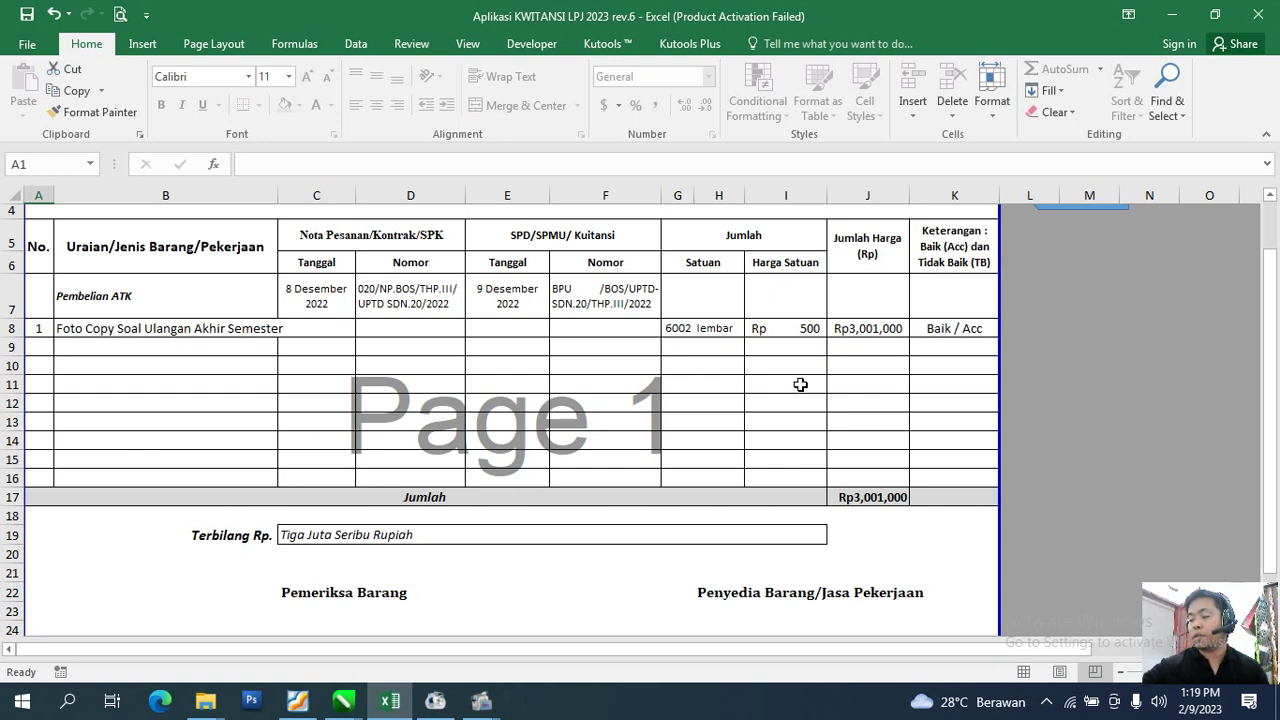
pyautogui.scroll(1, 740, 399)
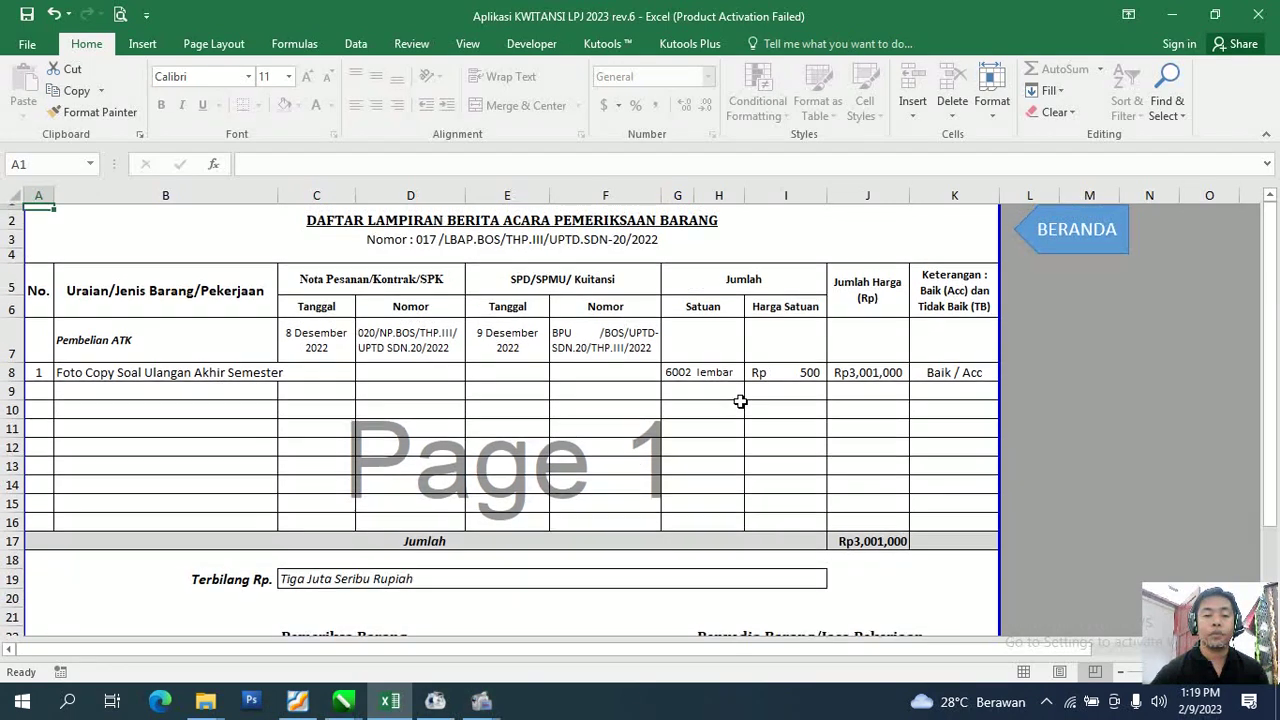
# Check the Penyedia Barang/Jasa Pekerjaan signature line in row 26 of the inspection attachment and look over the whole document.
pyautogui.scroll(-4, 853, 370)
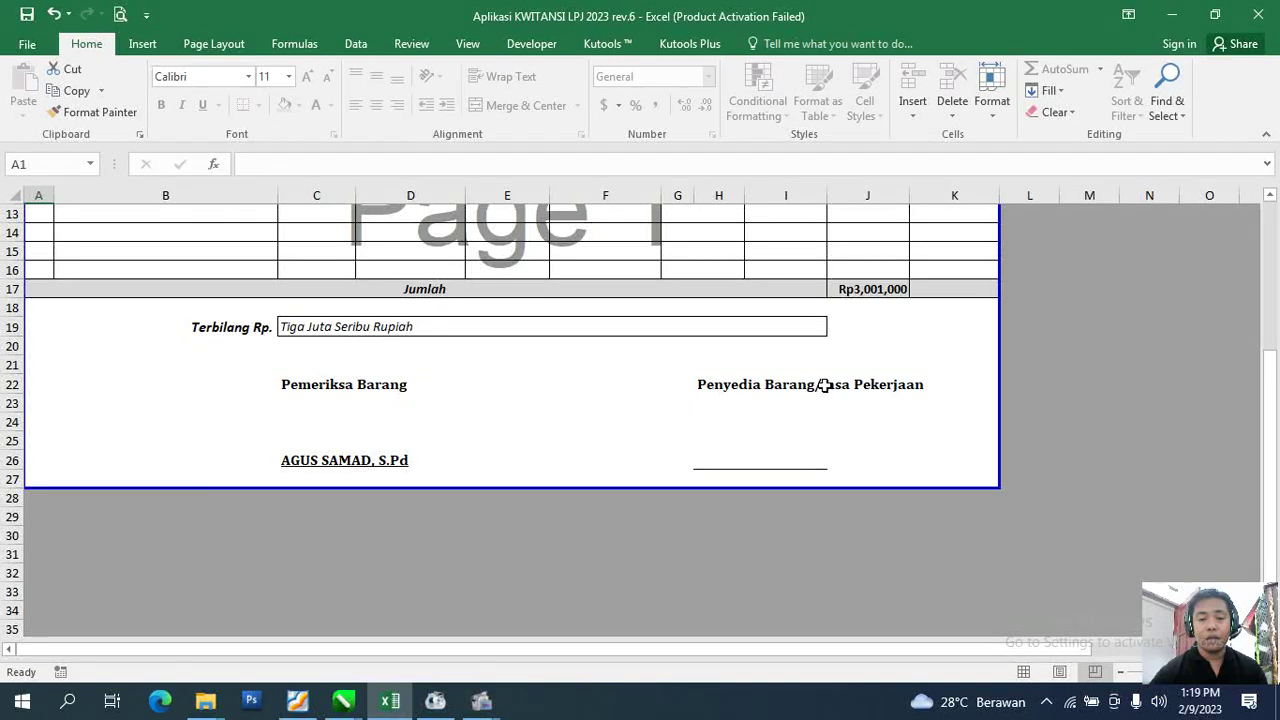
pyautogui.click(758, 460)
pyautogui.moveTo(698, 463); pyautogui.dragTo(790, 461)
pyautogui.scroll(4, 593, 452)
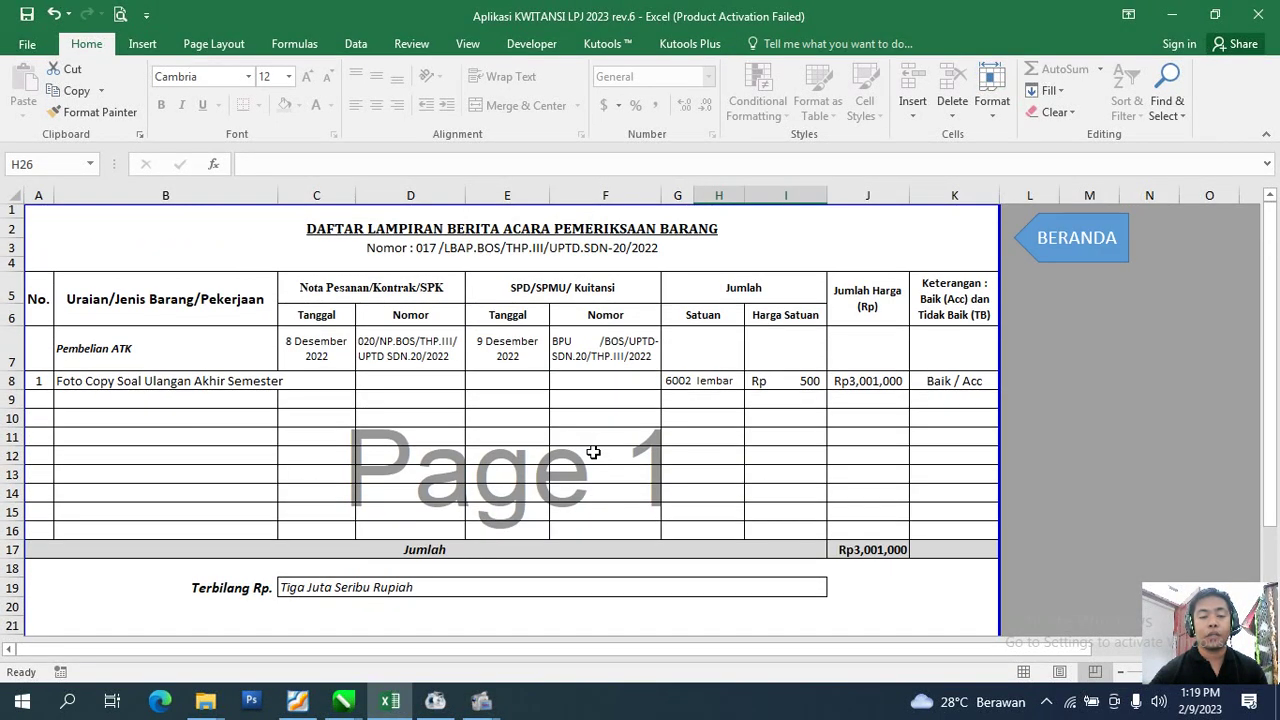
pyautogui.scroll(-6, 595, 490)
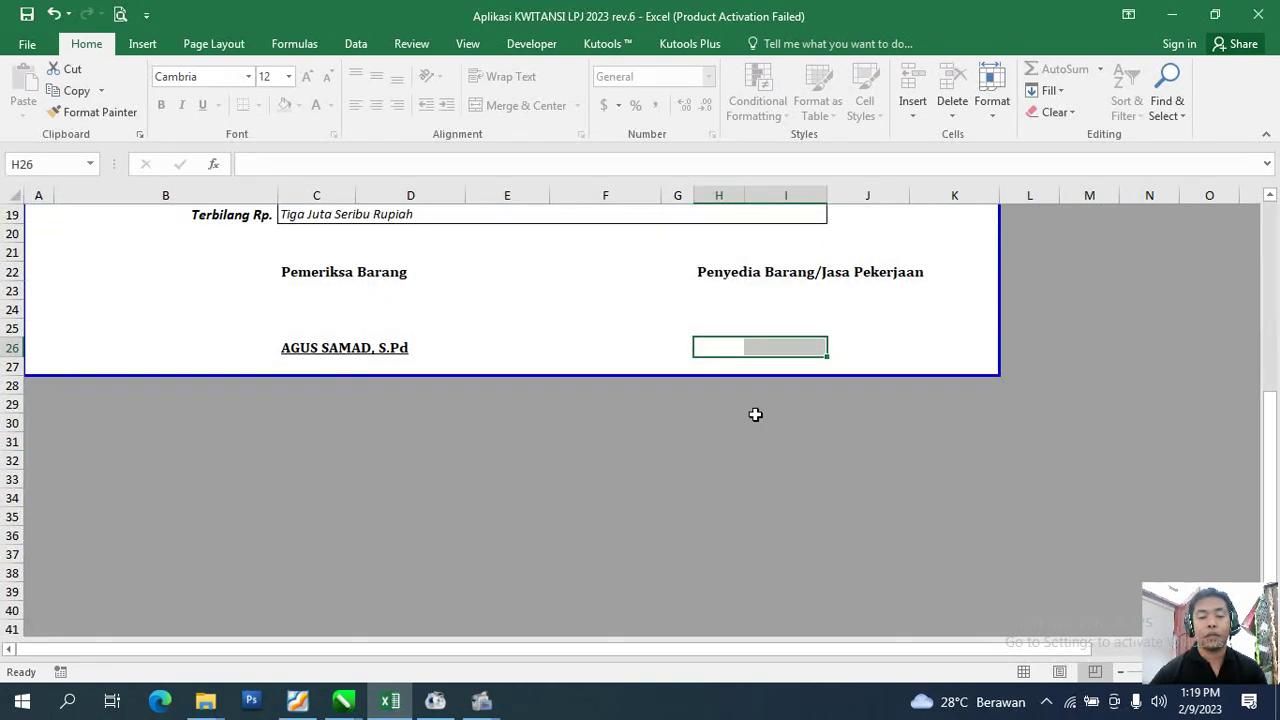
pyautogui.scroll(6, 754, 412)
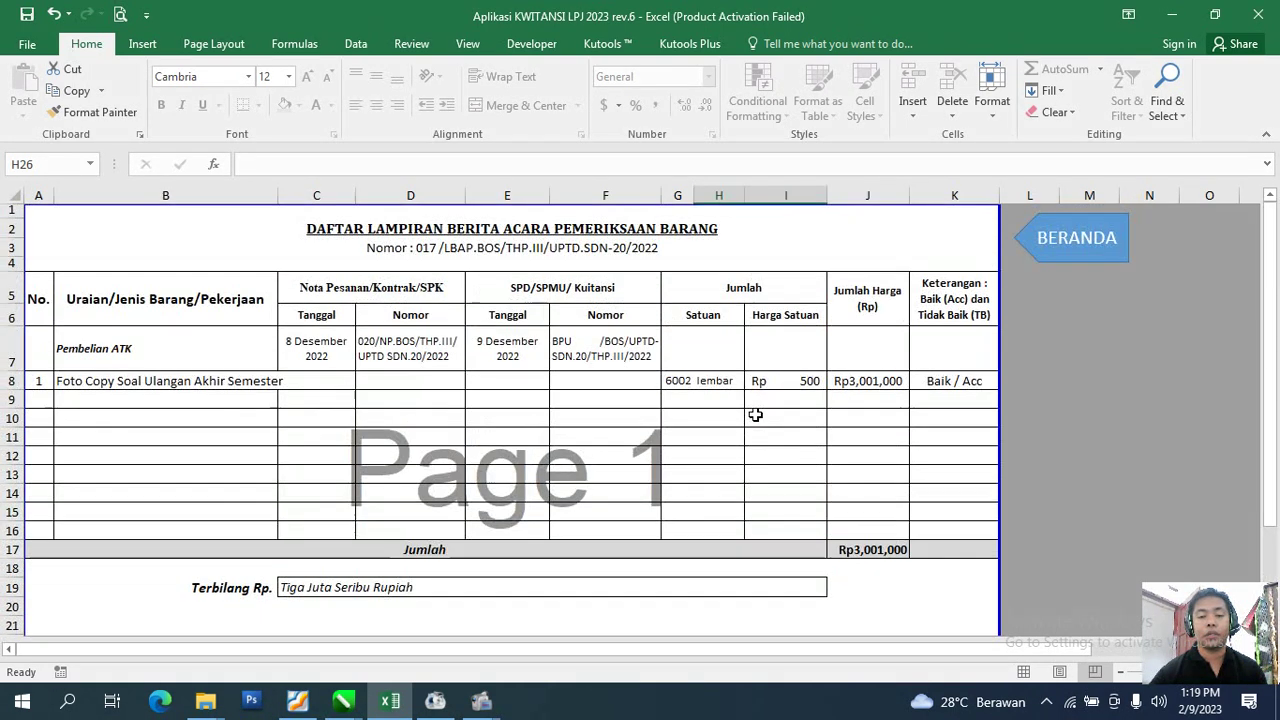
# Return to the home sheet and check the Tanggal, Nomor and NAMA entries of the Panitia Pemeriksaan Barang.
pyautogui.click(1087, 240)
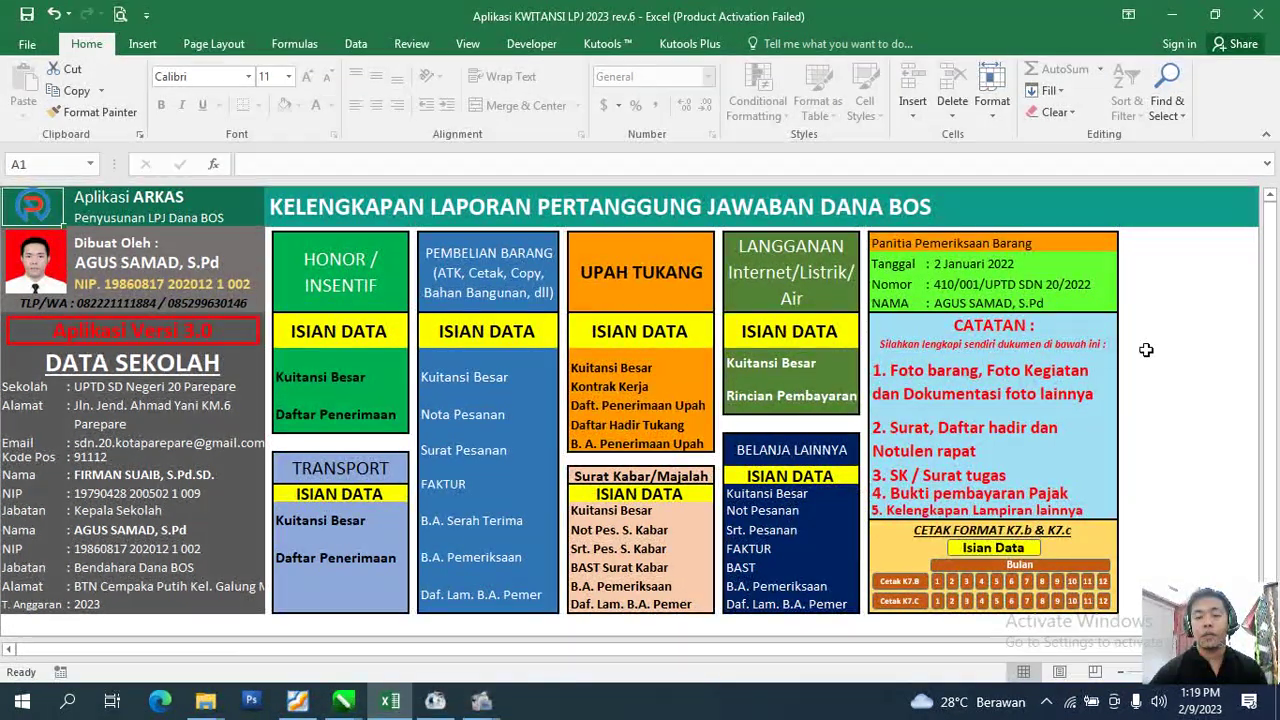
pyautogui.click(947, 268)
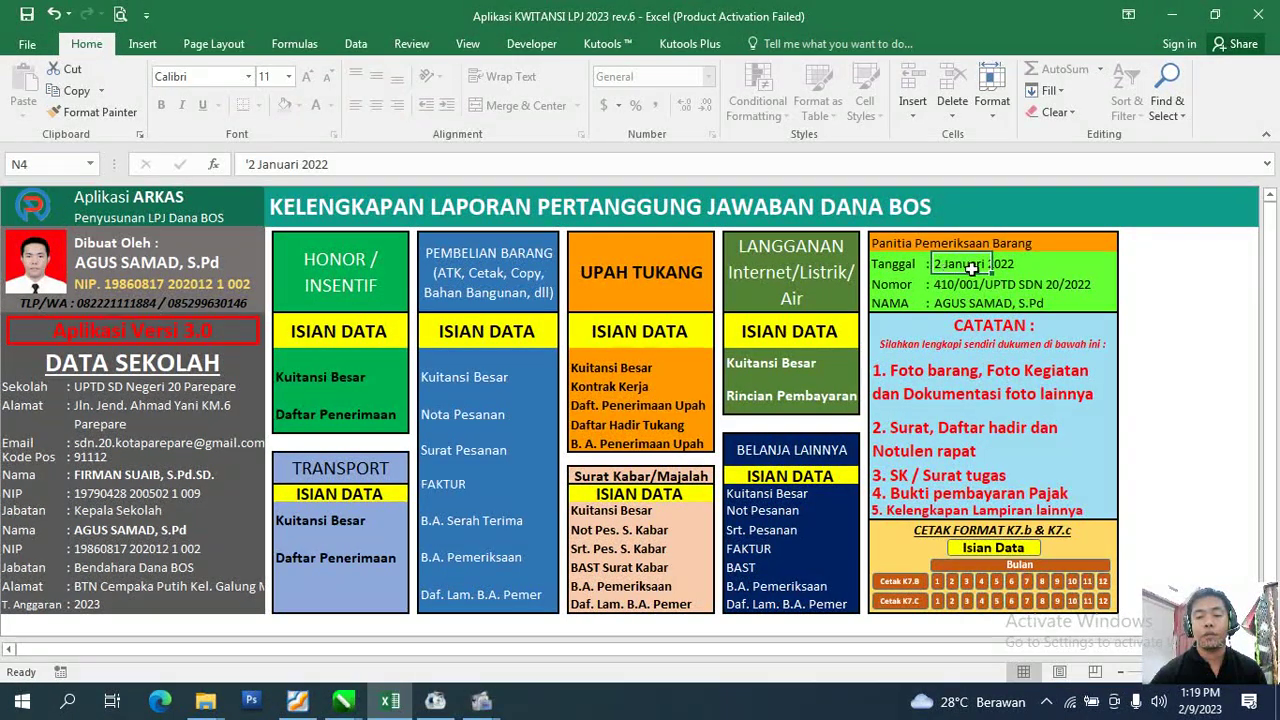
pyautogui.click(952, 286)
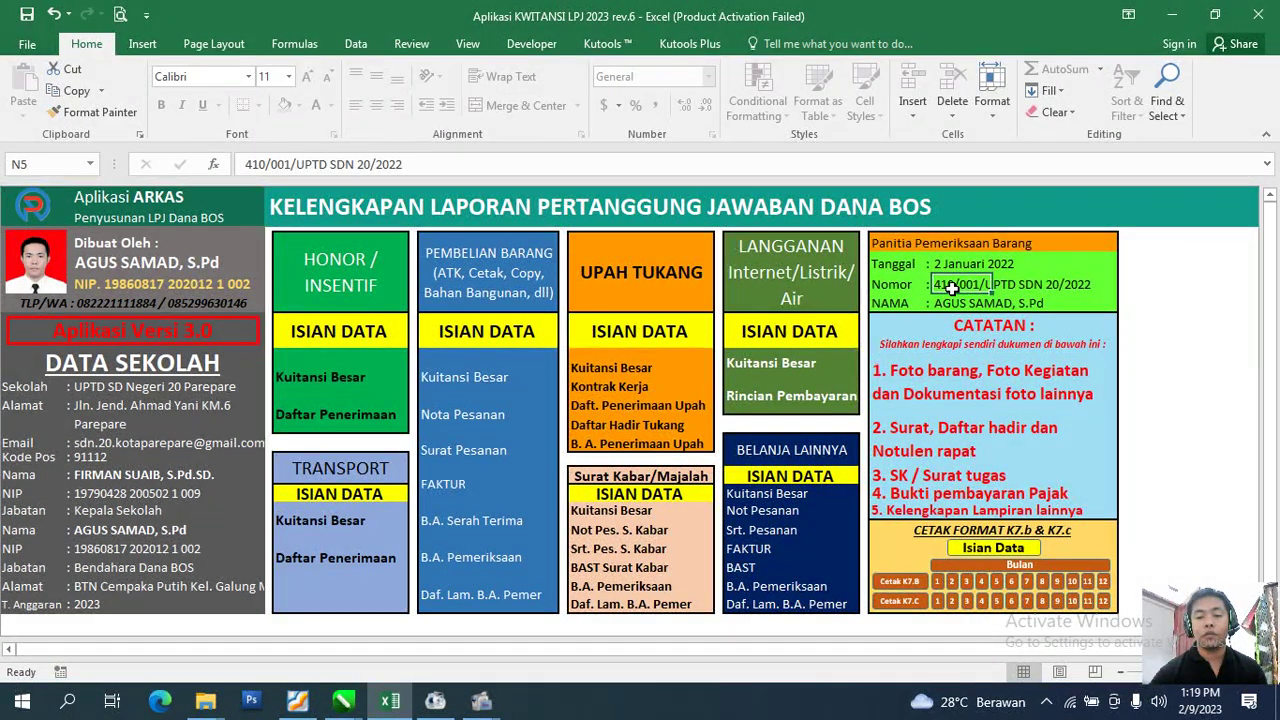
pyautogui.click(955, 303)
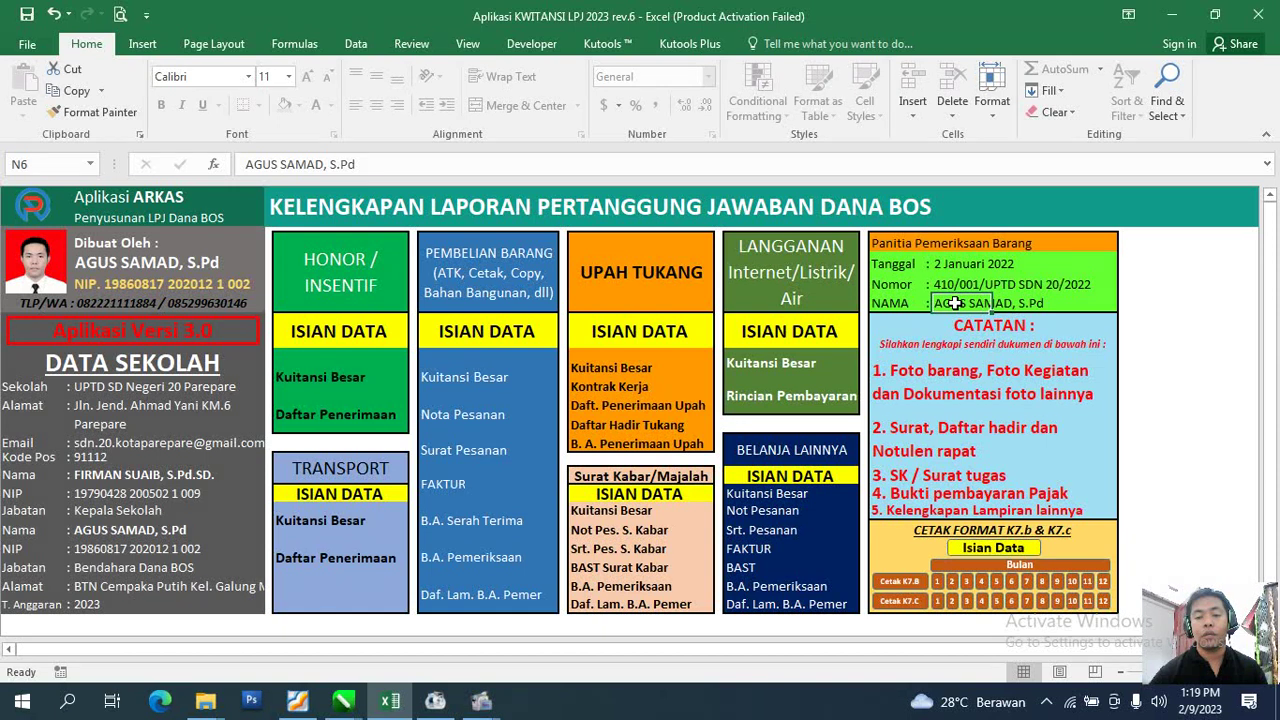
# Open the Isian Data sheet for formats K7.b and K7.c and check the Hari and Tanggal cells for Januari and Februari.
pyautogui.scroll(-2, 962, 485)
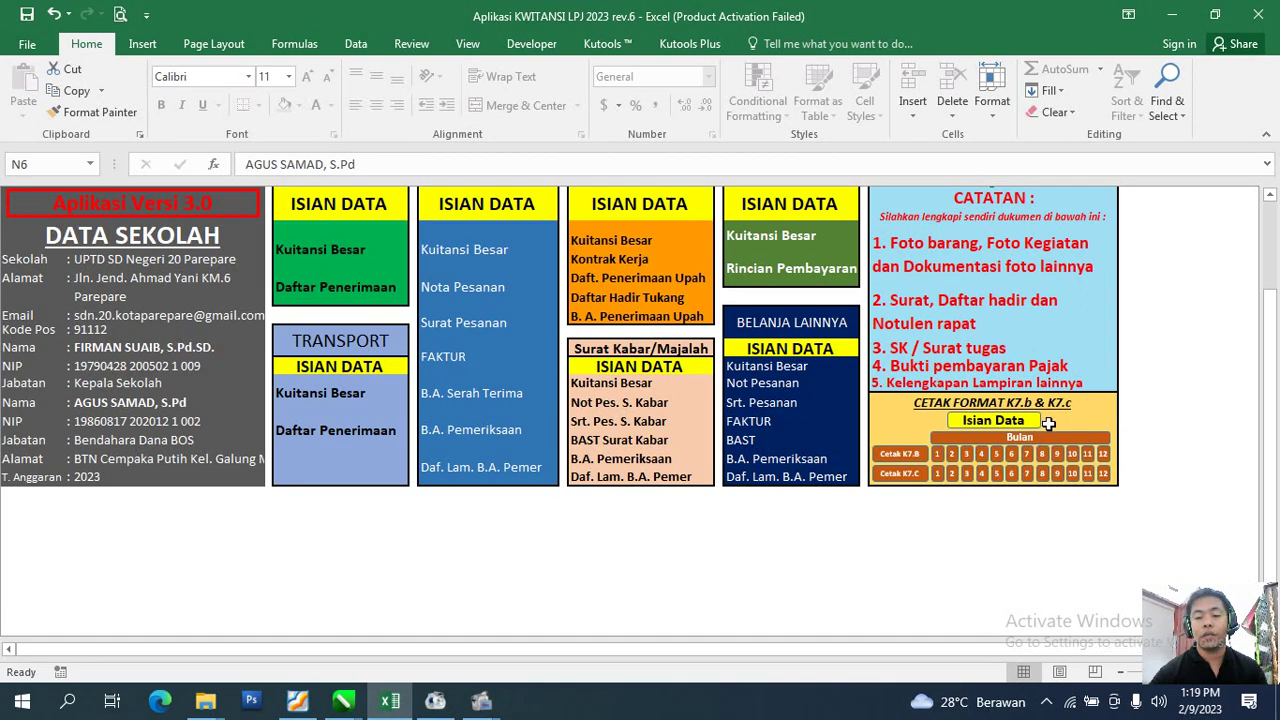
pyautogui.click(997, 423)
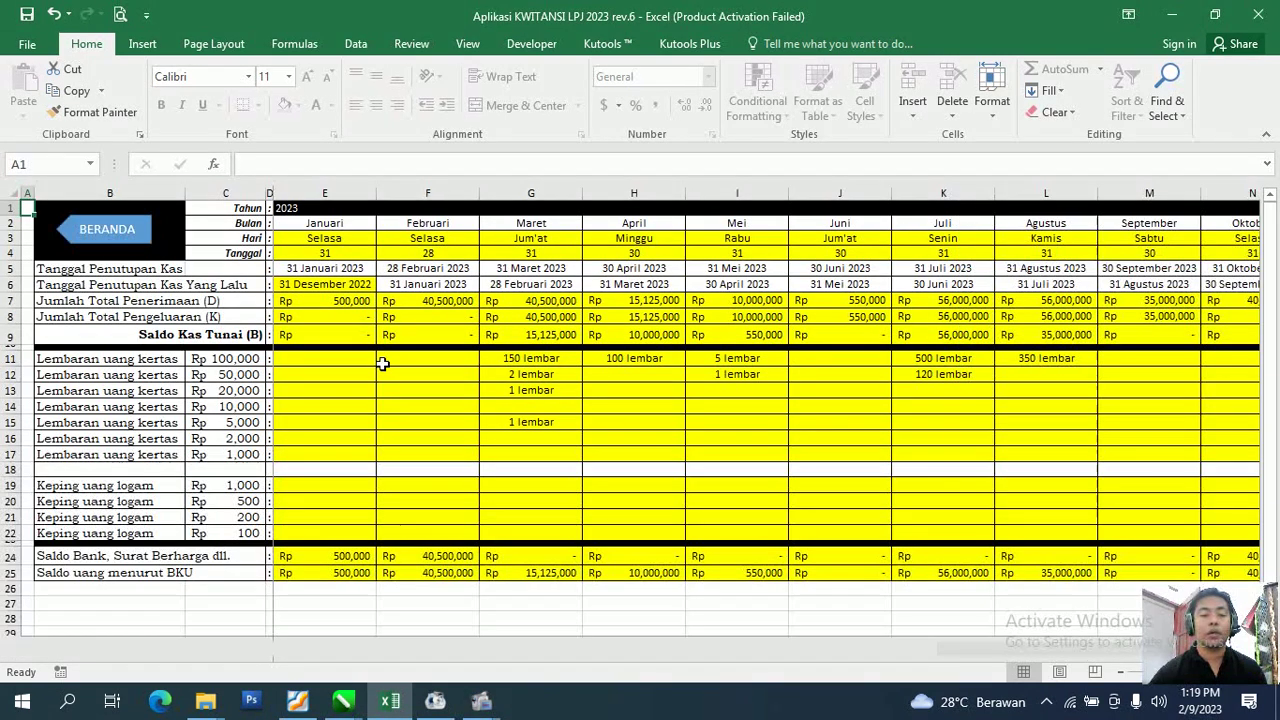
pyautogui.click(333, 238)
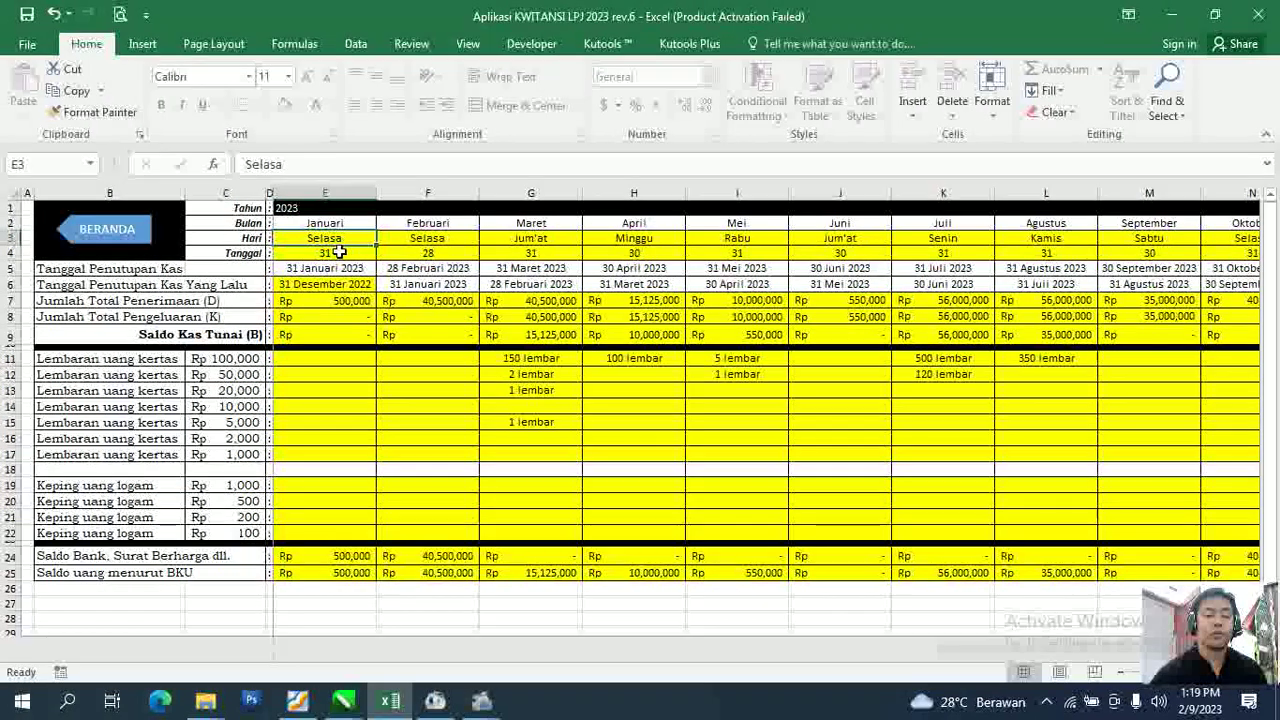
pyautogui.click(339, 253)
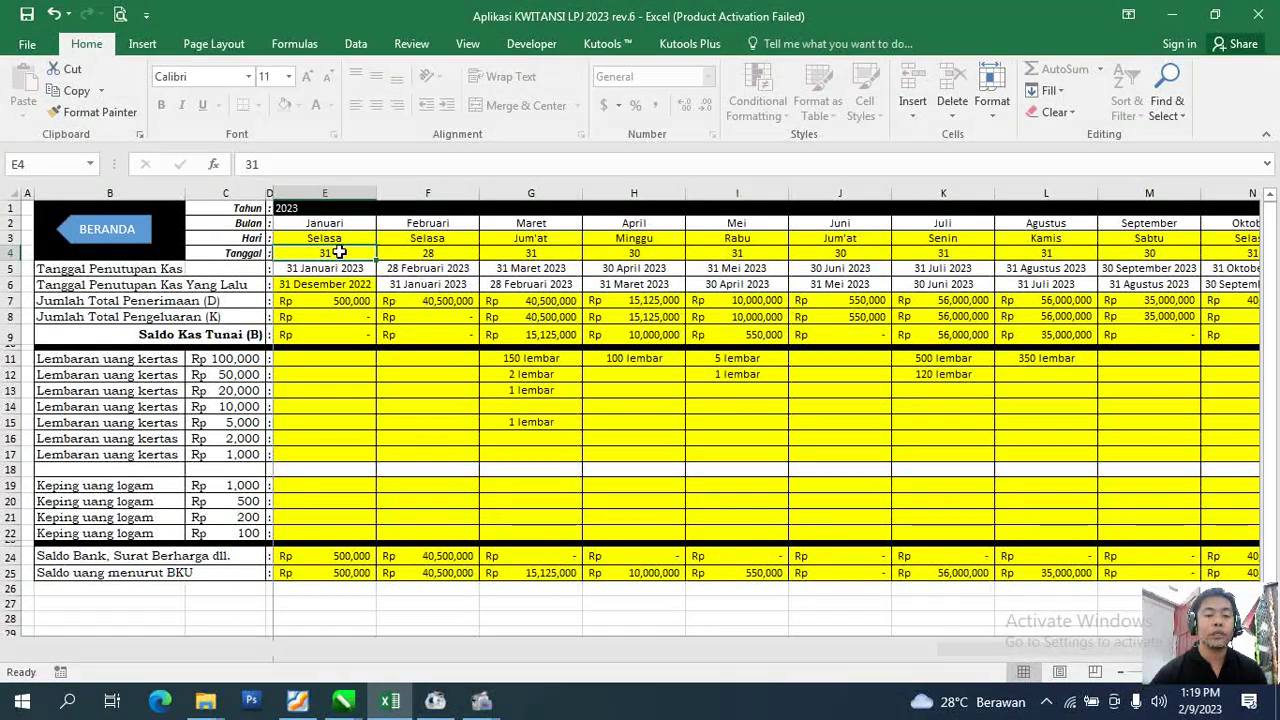
pyautogui.click(333, 238)
pyautogui.click(331, 253)
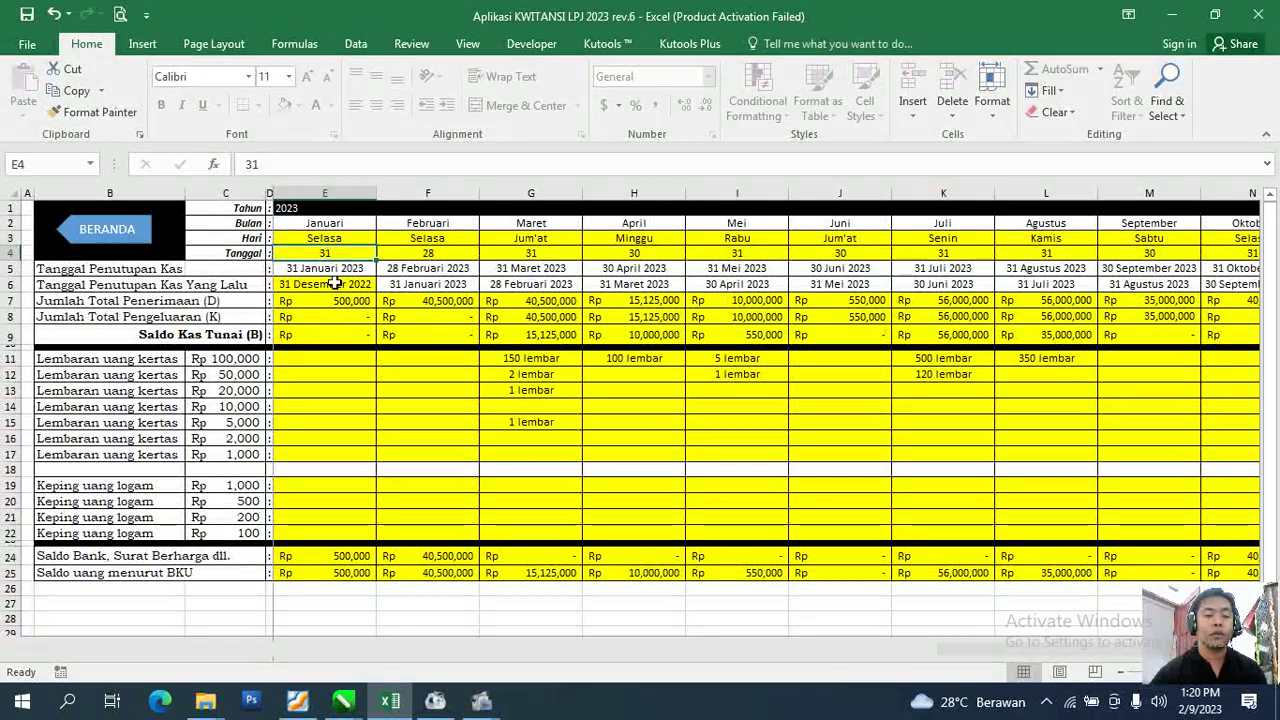
pyautogui.click(333, 284)
pyautogui.click(432, 240)
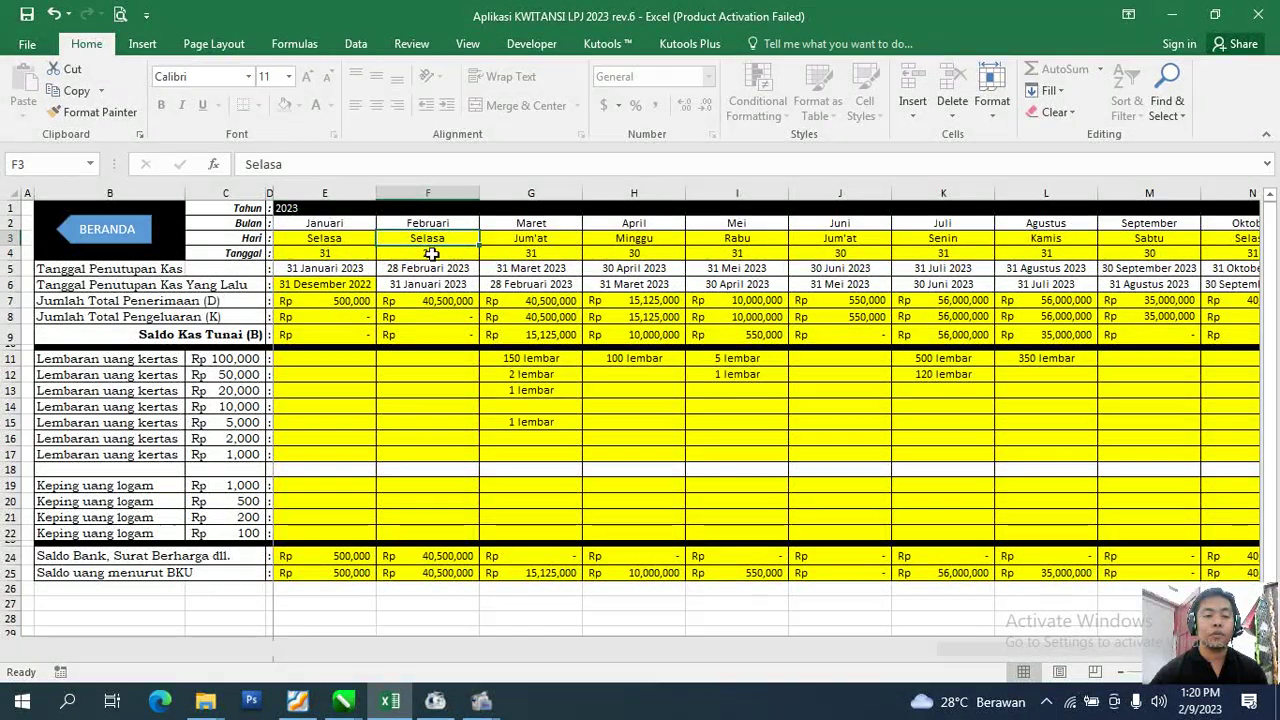
pyautogui.click(432, 253)
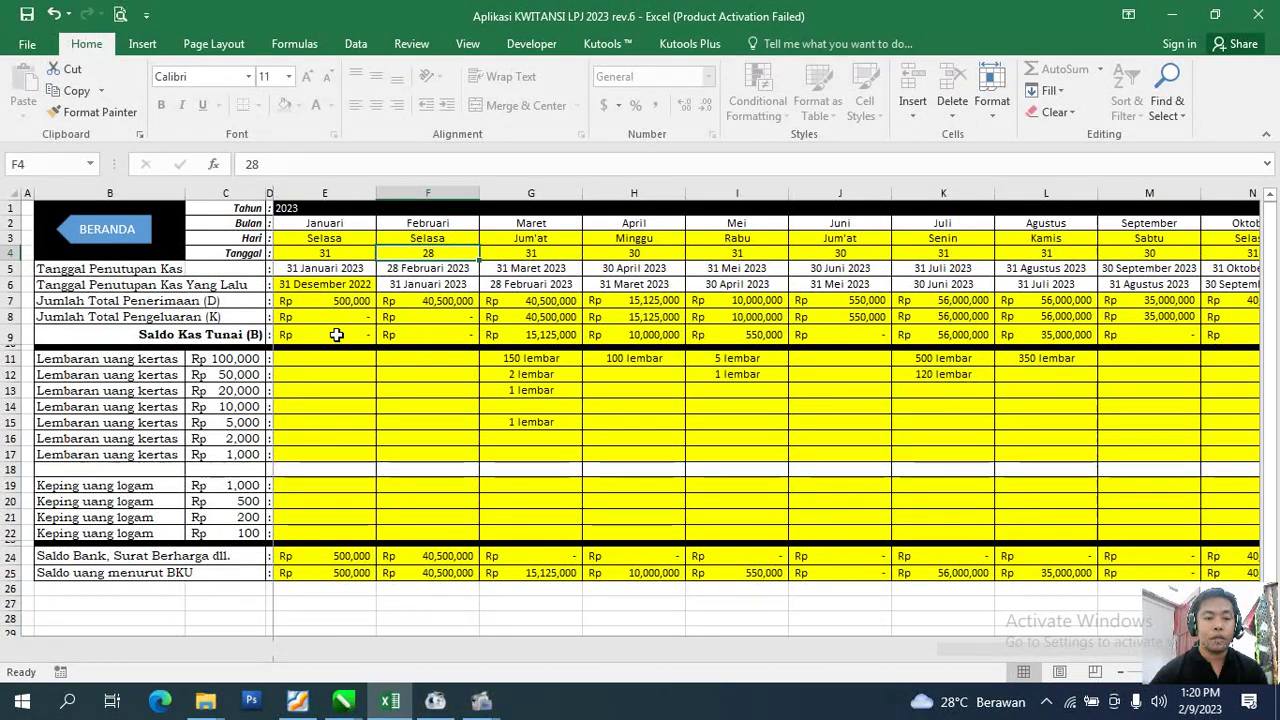
# Try entering 10 as the Januari count of Rp 50,000 notes in E12 and clear the trial entry.
pyautogui.click(331, 372)
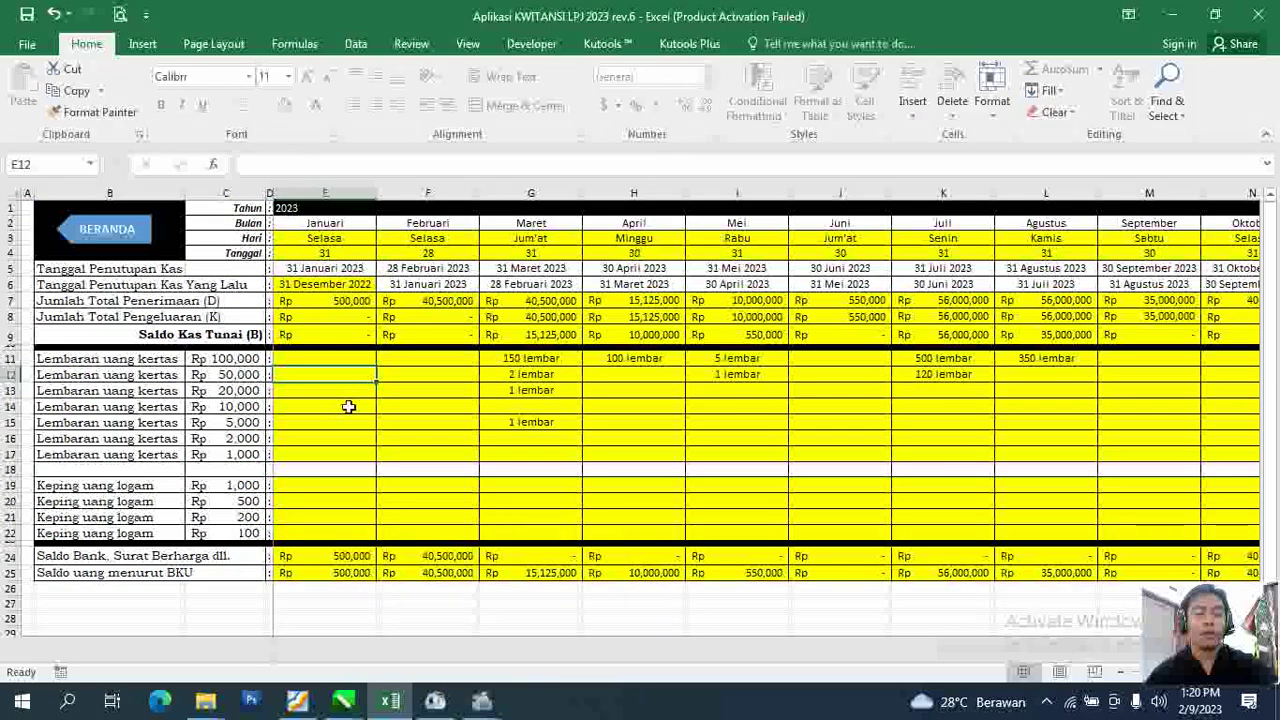
pyautogui.write('10')
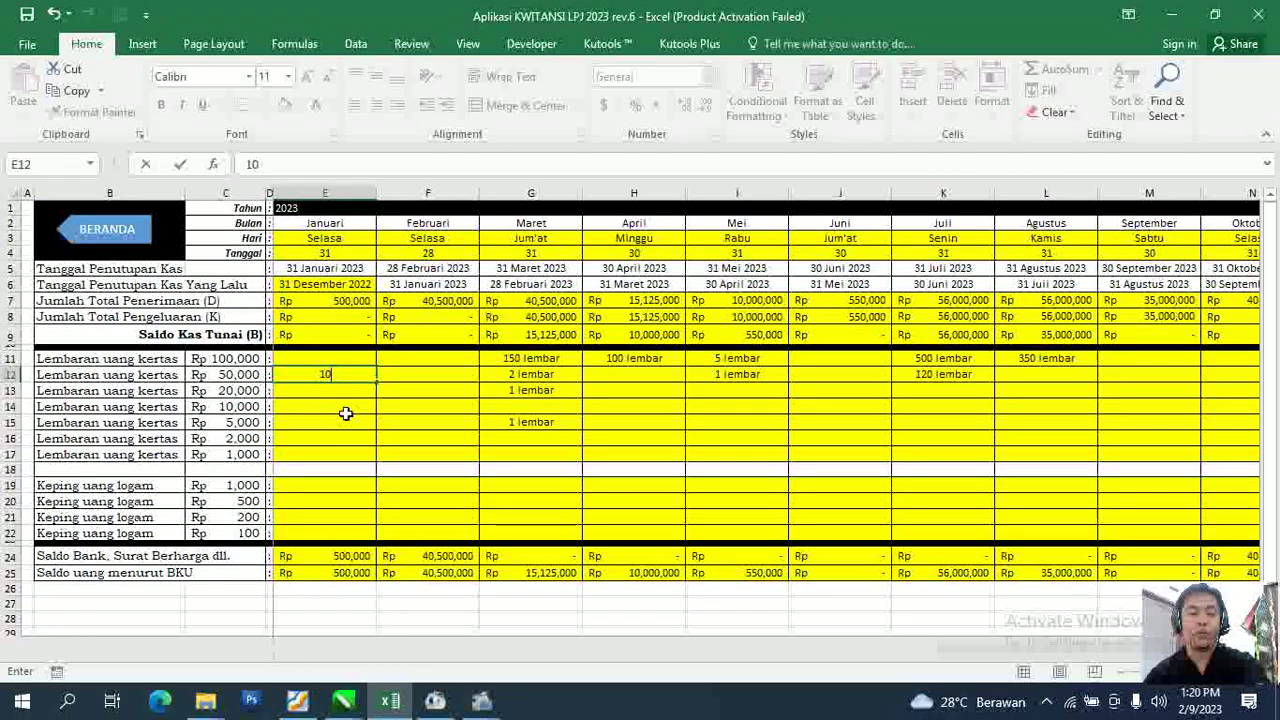
pyautogui.click(345, 406)
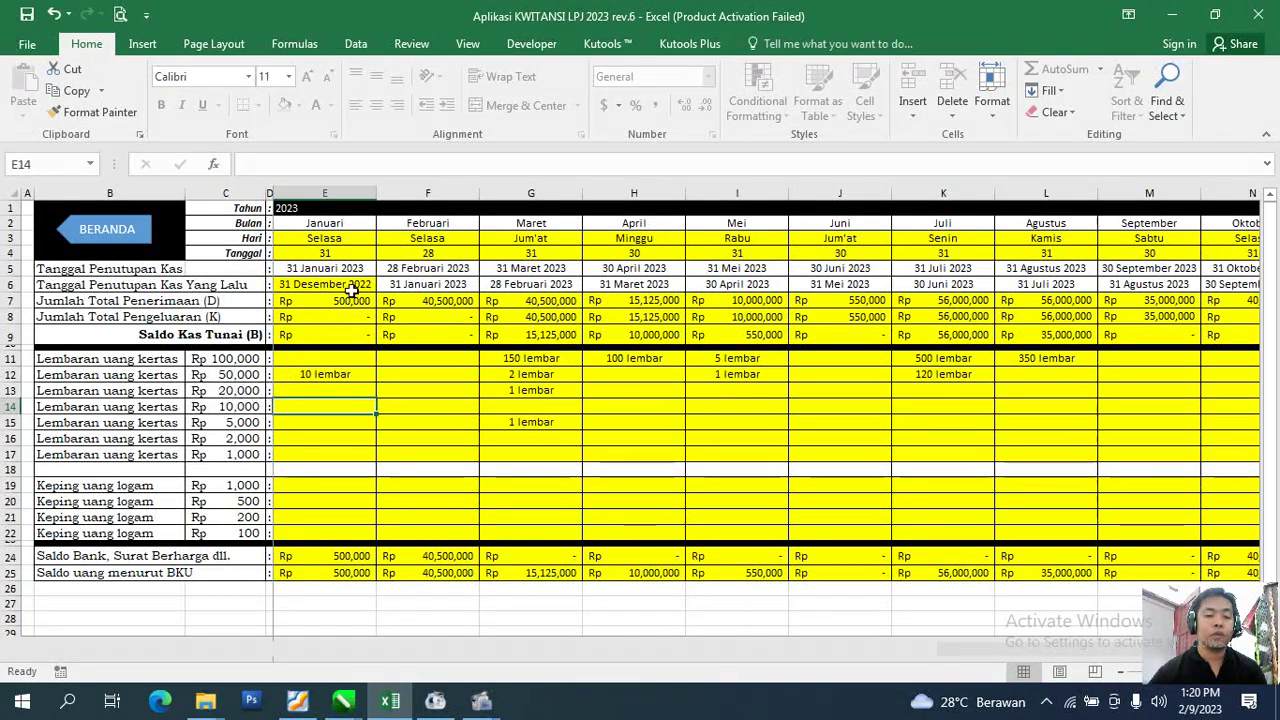
pyautogui.click(334, 374)
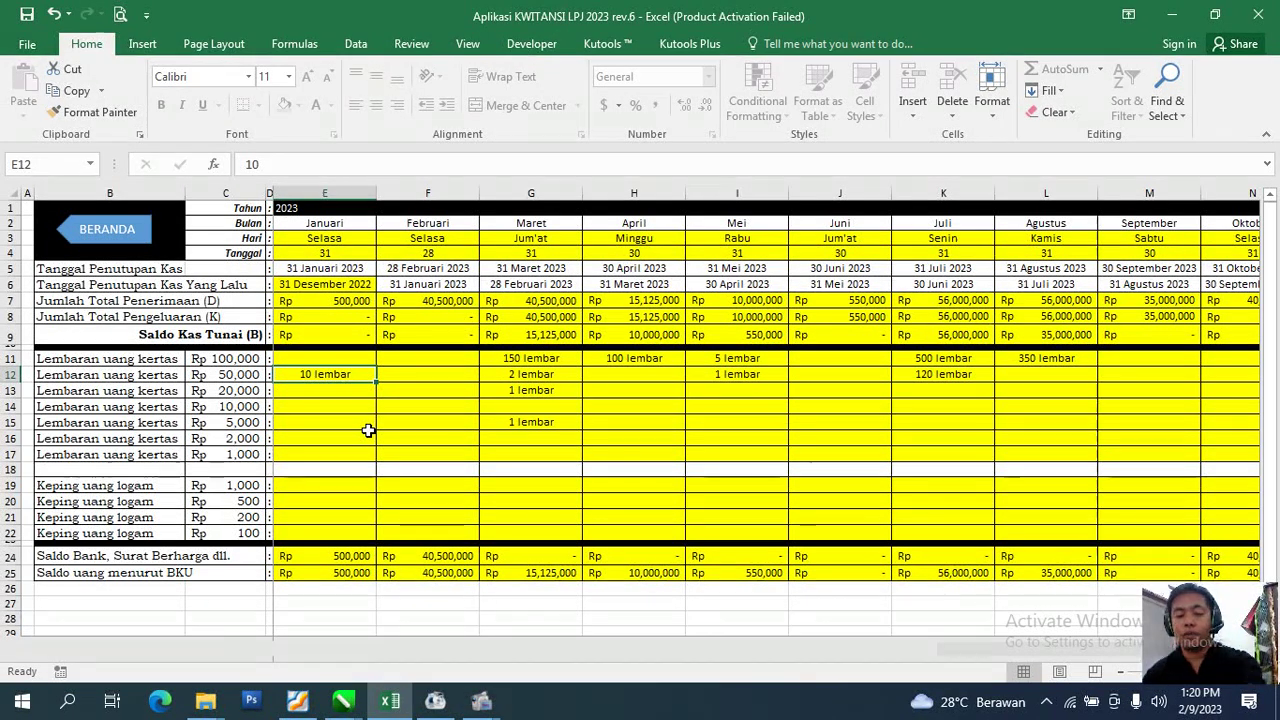
pyautogui.press('Delete')
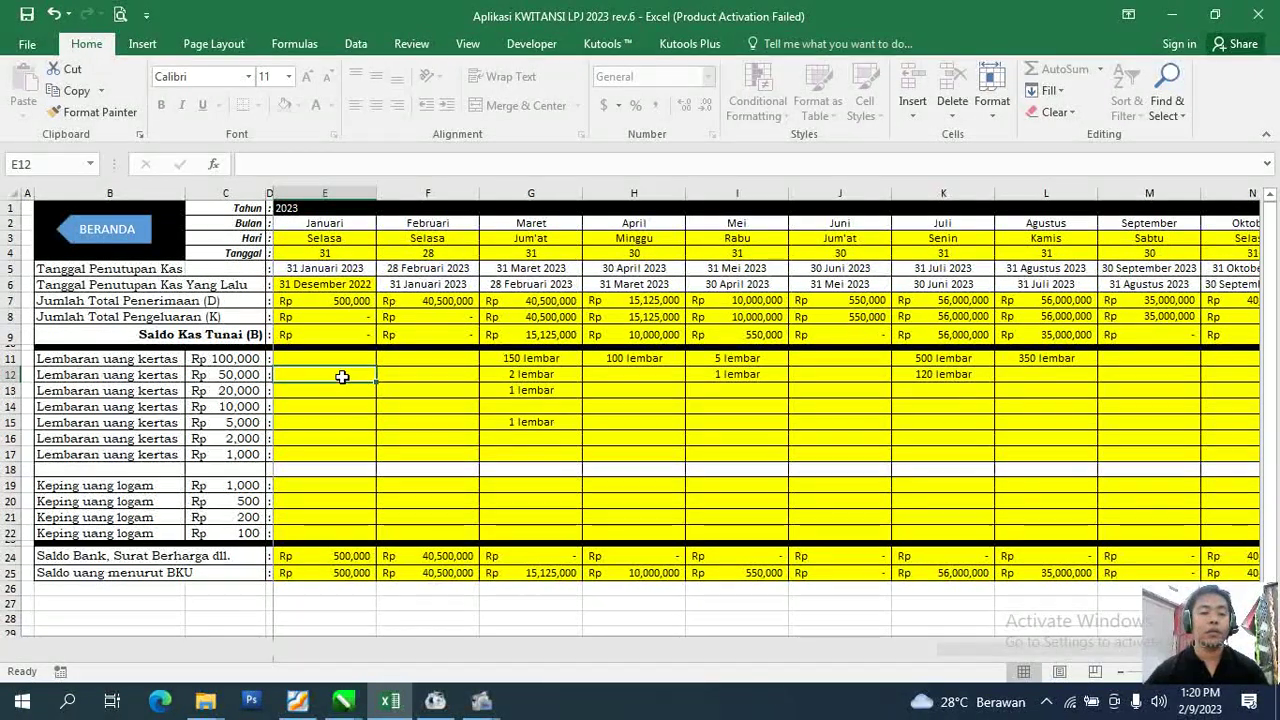
pyautogui.write('10')
pyautogui.press('Return')
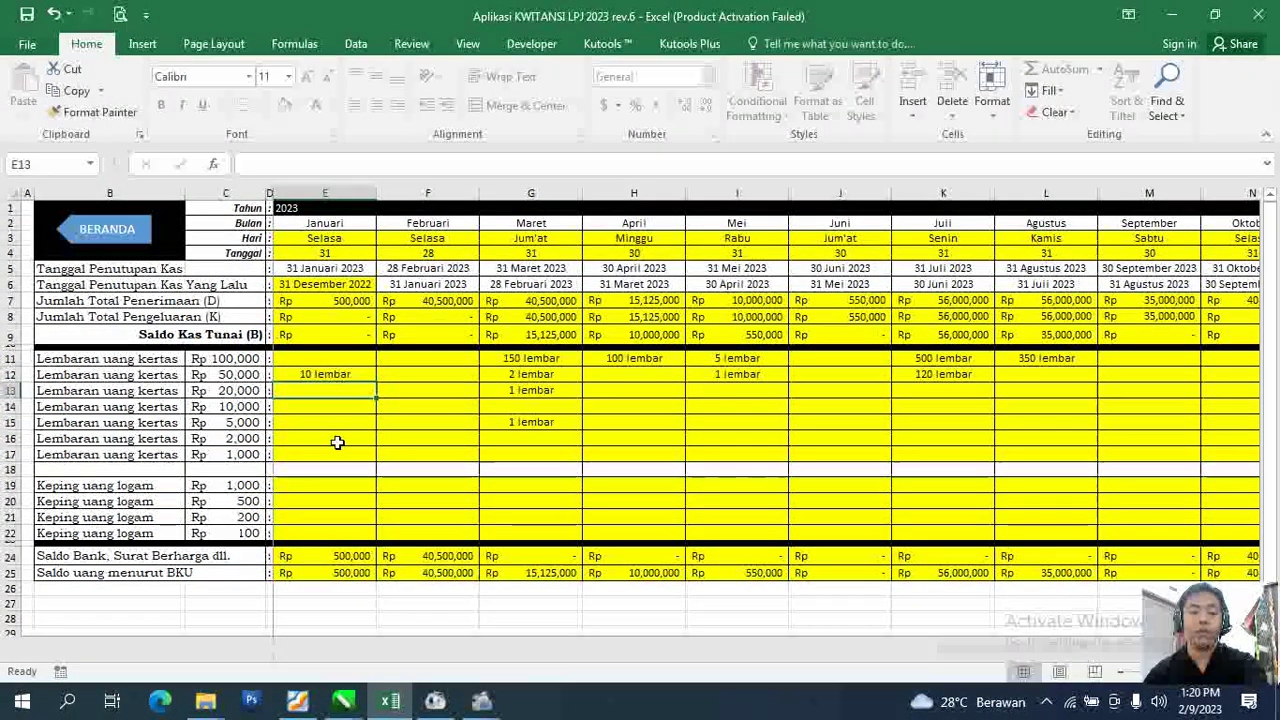
pyautogui.click(350, 374)
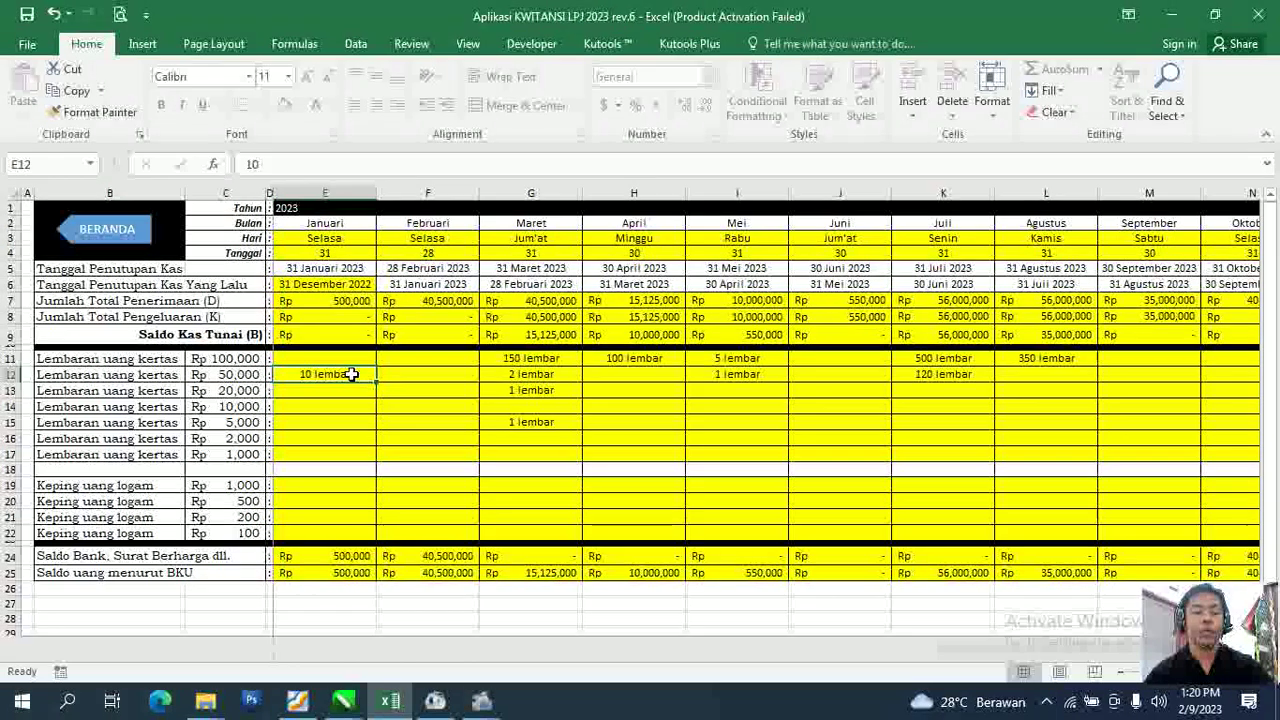
pyautogui.press('Delete')
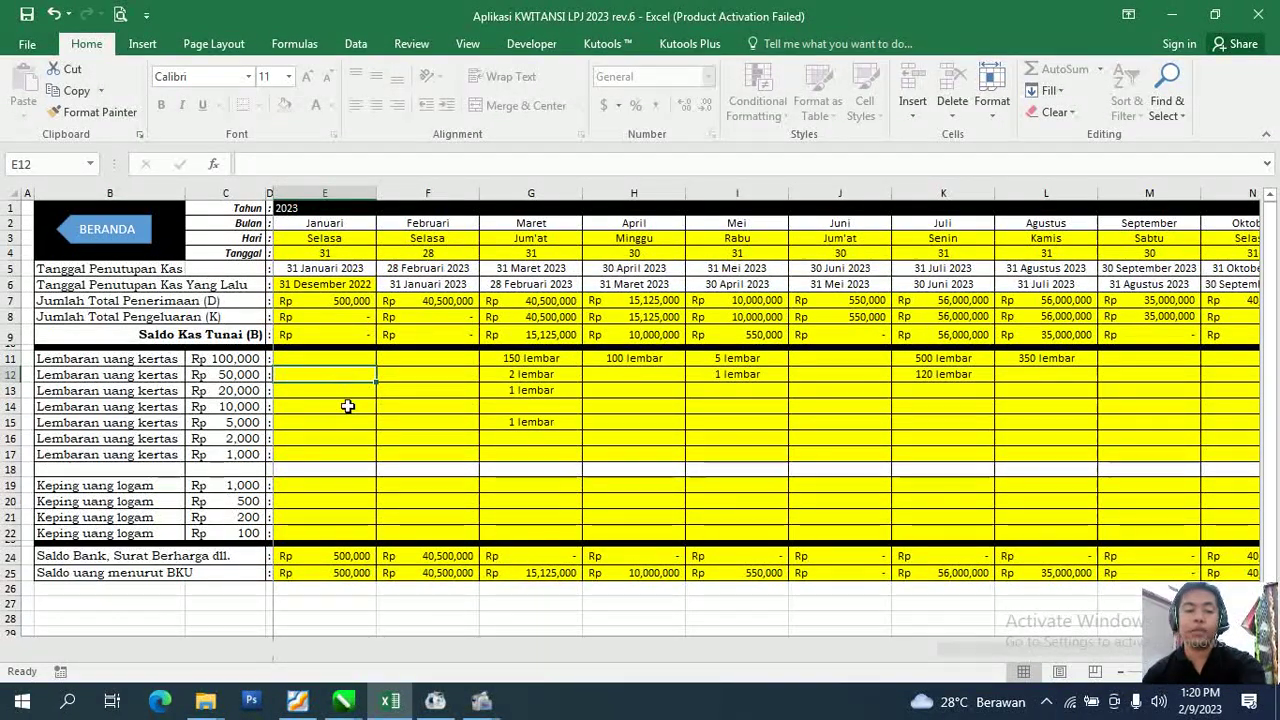
pyautogui.click(346, 404)
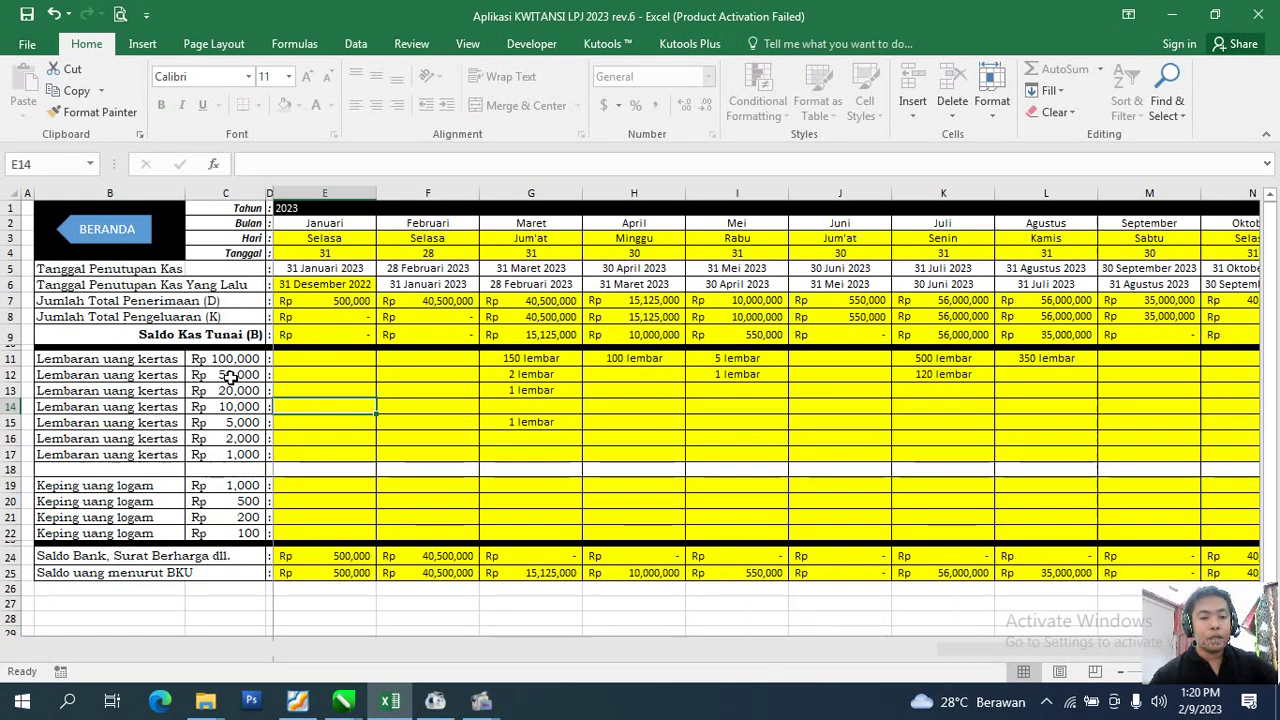
# Review the note and coin denominations in B11:C22 and the Januari total receipts, bank balance and BKU balance.
pyautogui.moveTo(140, 362); pyautogui.dragTo(262, 530)
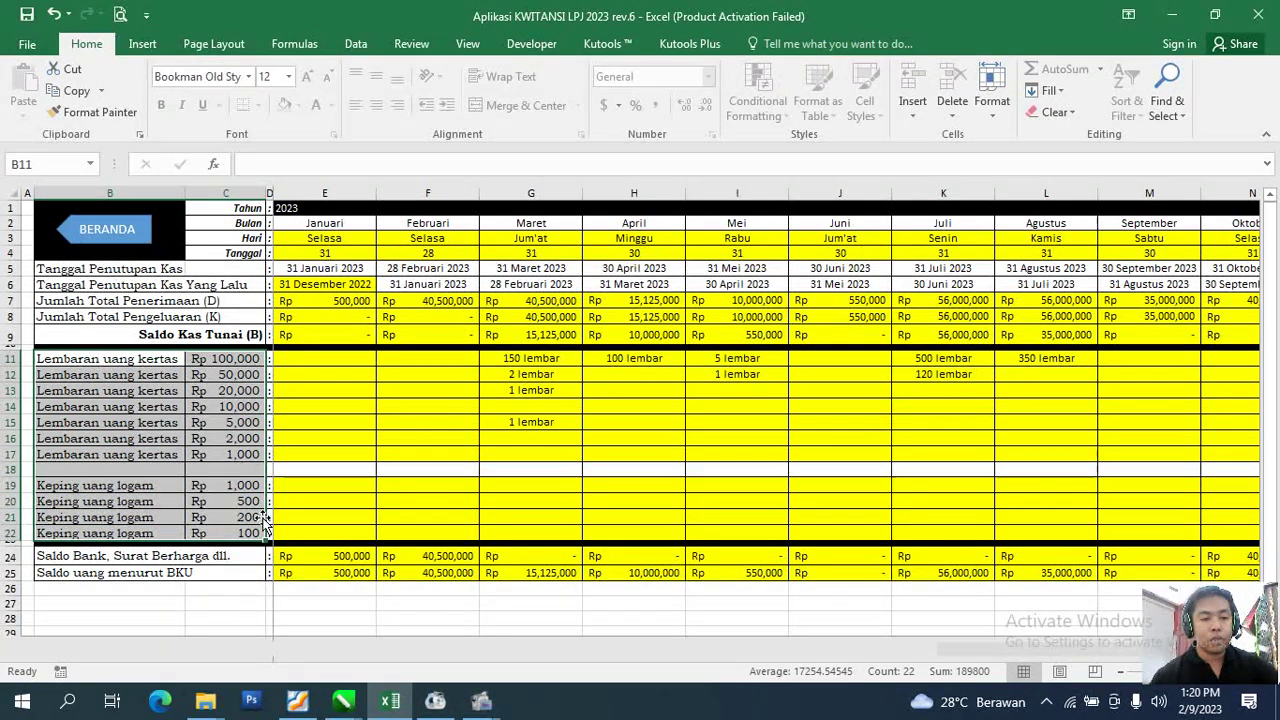
pyautogui.click(327, 300)
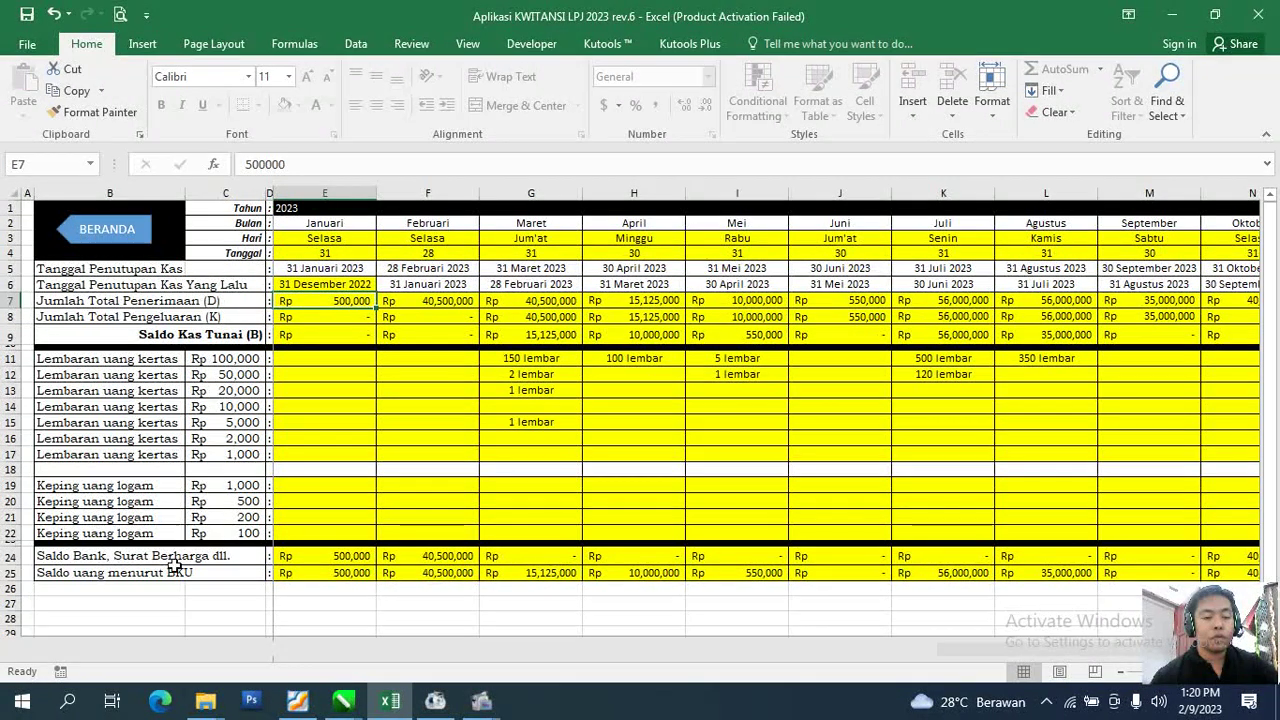
pyautogui.click(326, 557)
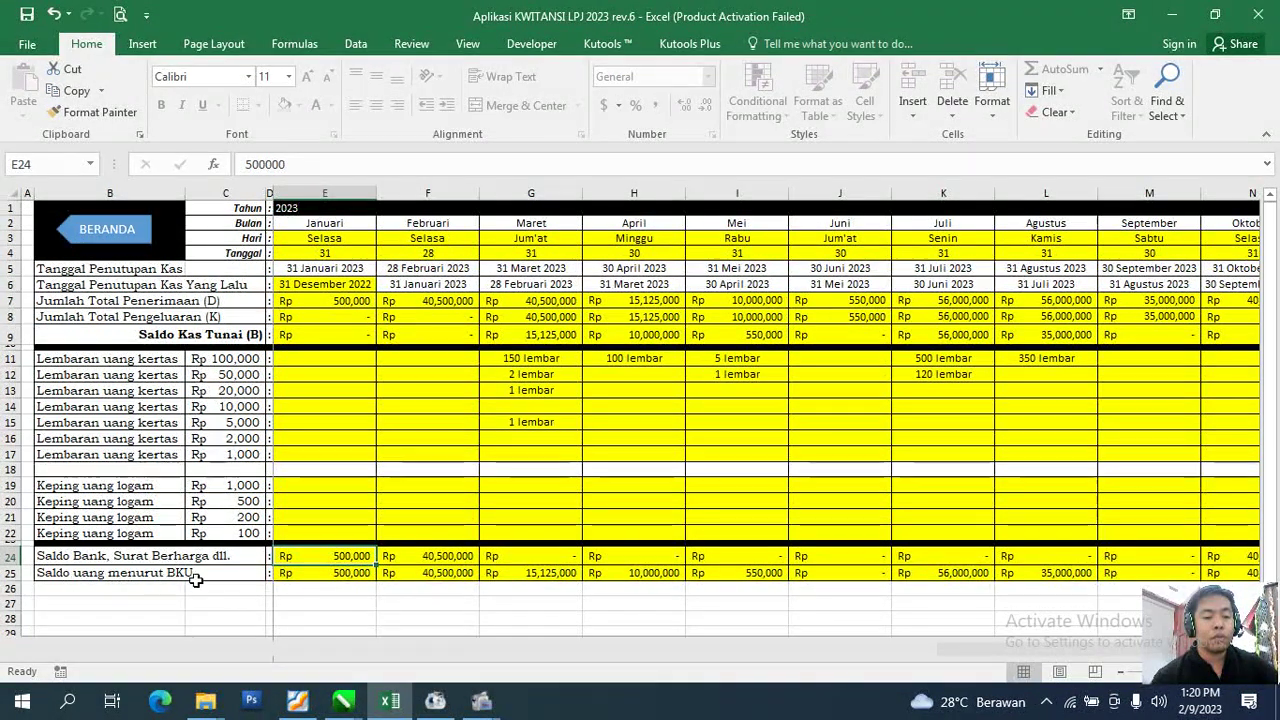
pyautogui.click(342, 572)
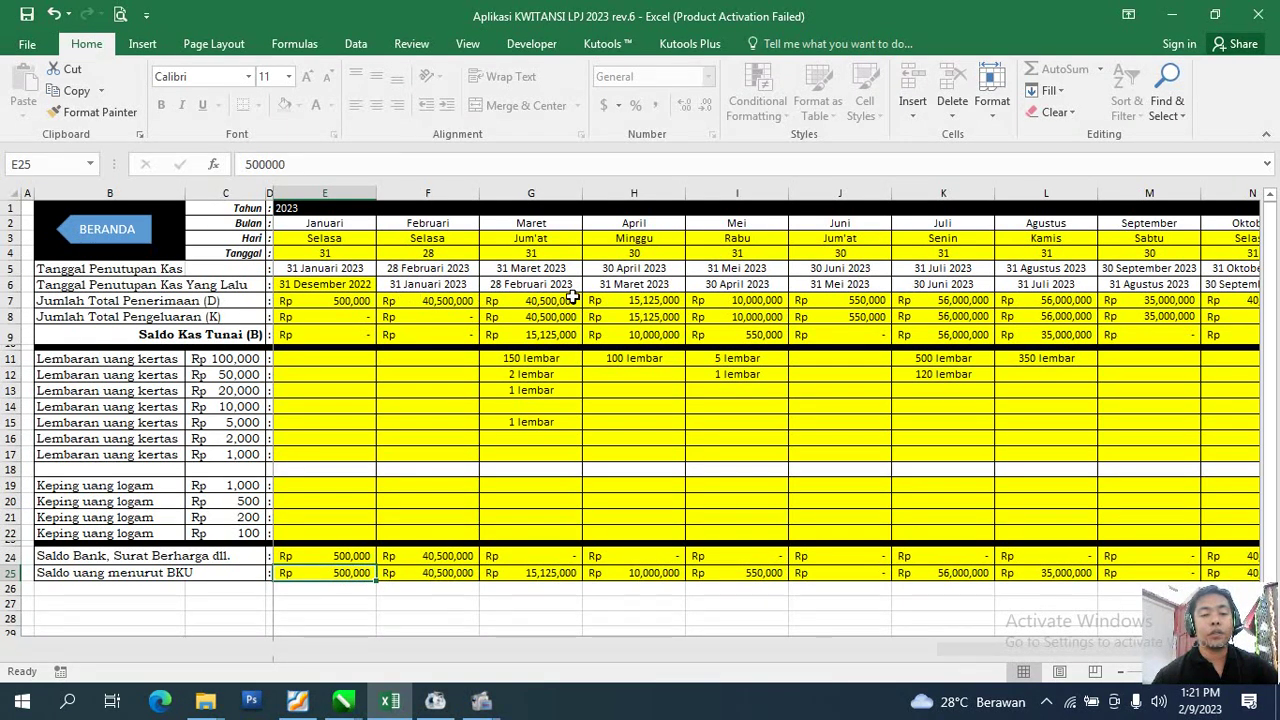
pyautogui.click(427, 358)
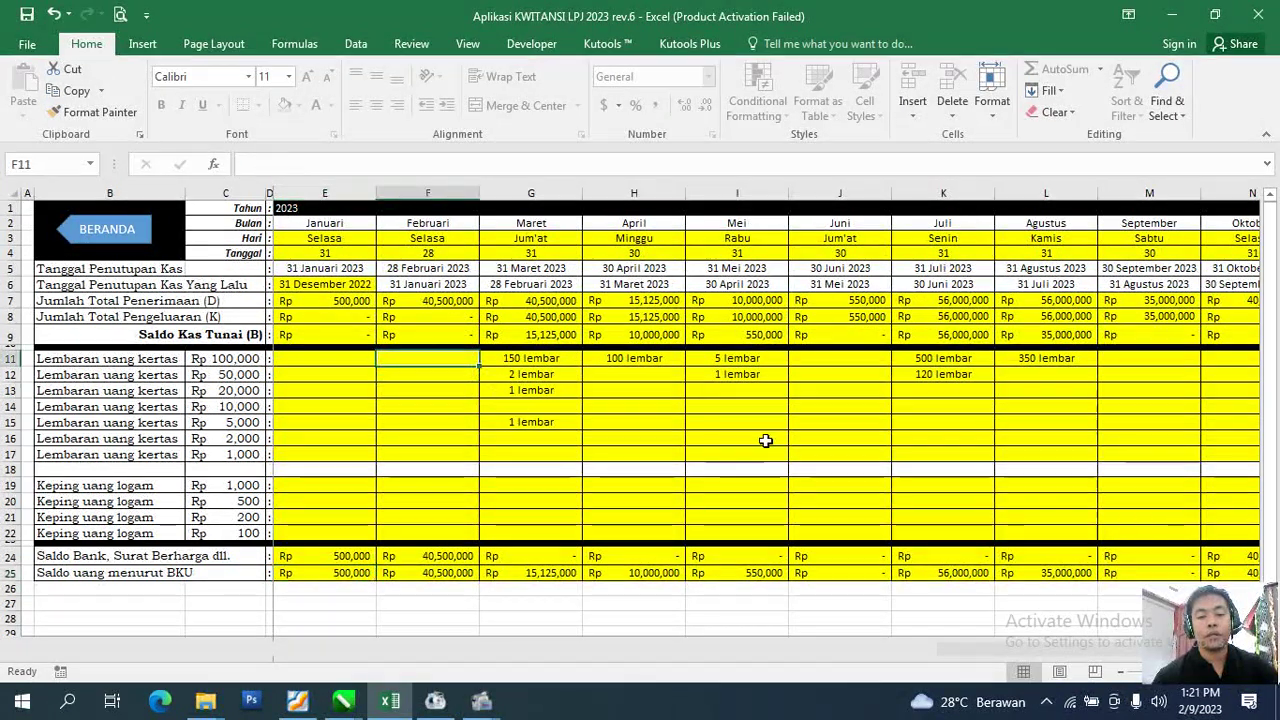
pyautogui.moveTo(718, 652)
pyautogui.mouseDown()
pyautogui.moveTo(910, 658)
pyautogui.moveTo(718, 655)
pyautogui.mouseUp()
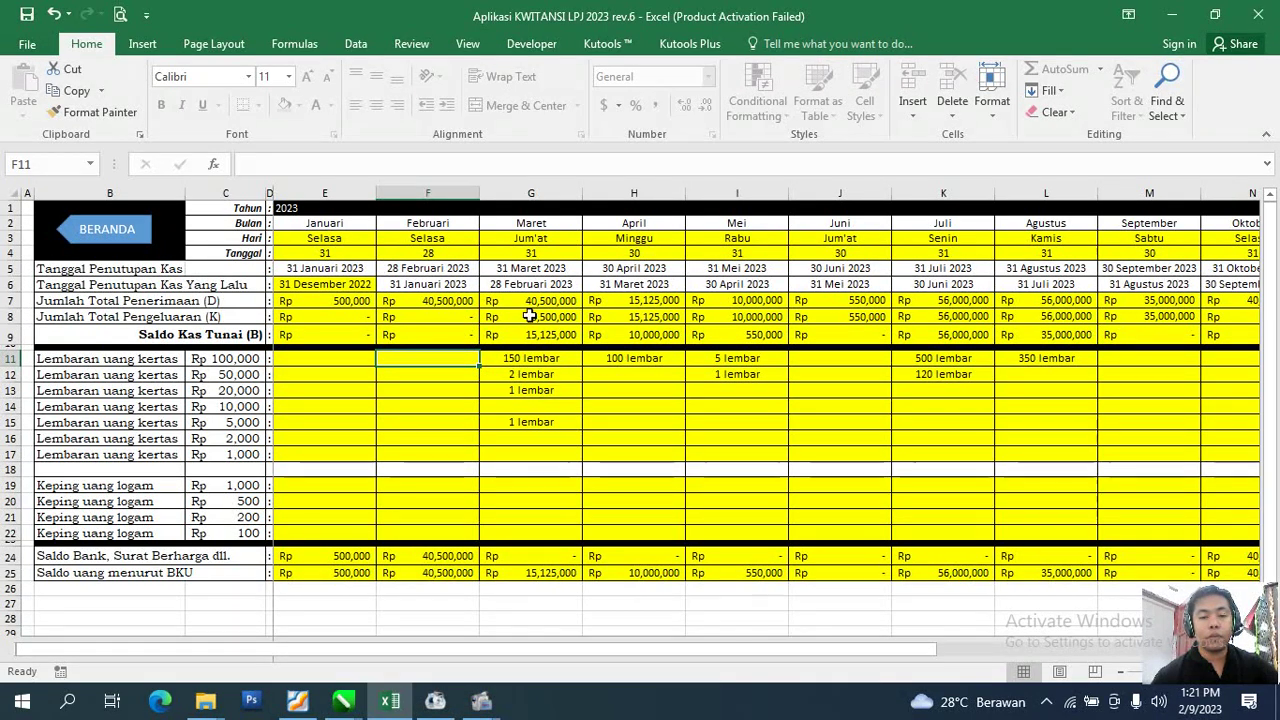
# Open the K7.B cash closing register for month 1 through the home sheet and review it down to the signatures.
pyautogui.click(140, 238)
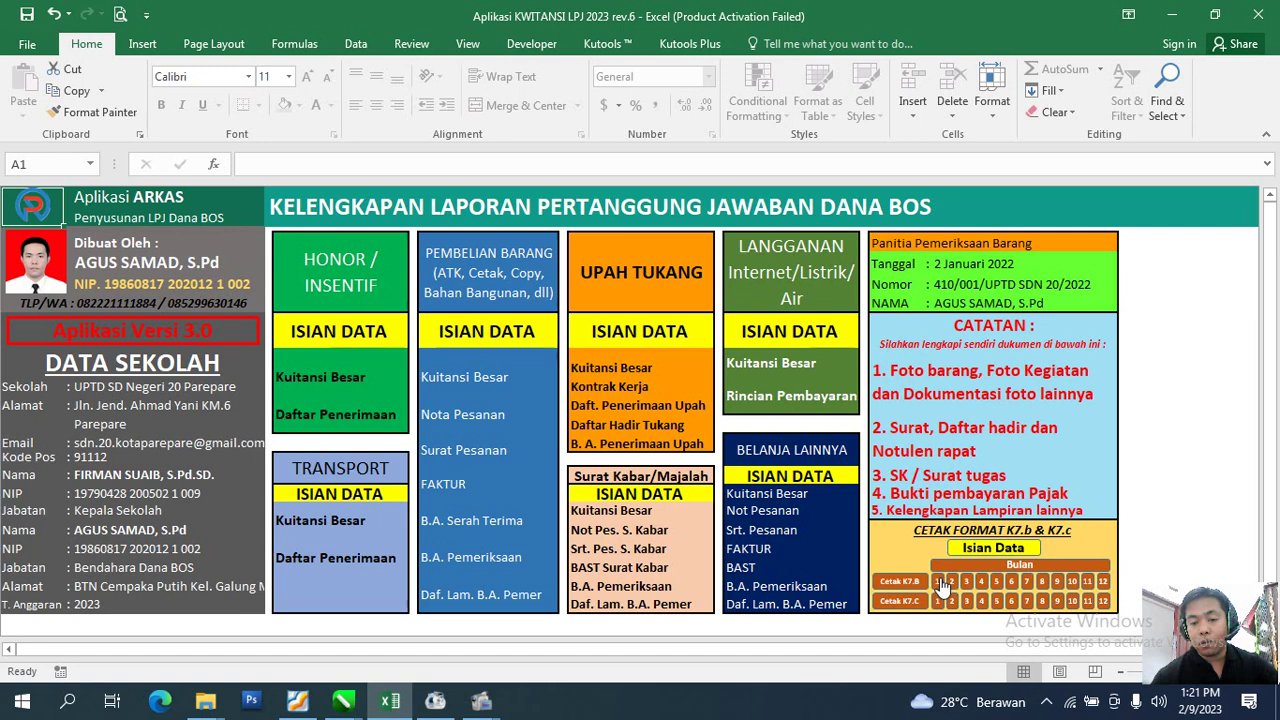
pyautogui.click(942, 583)
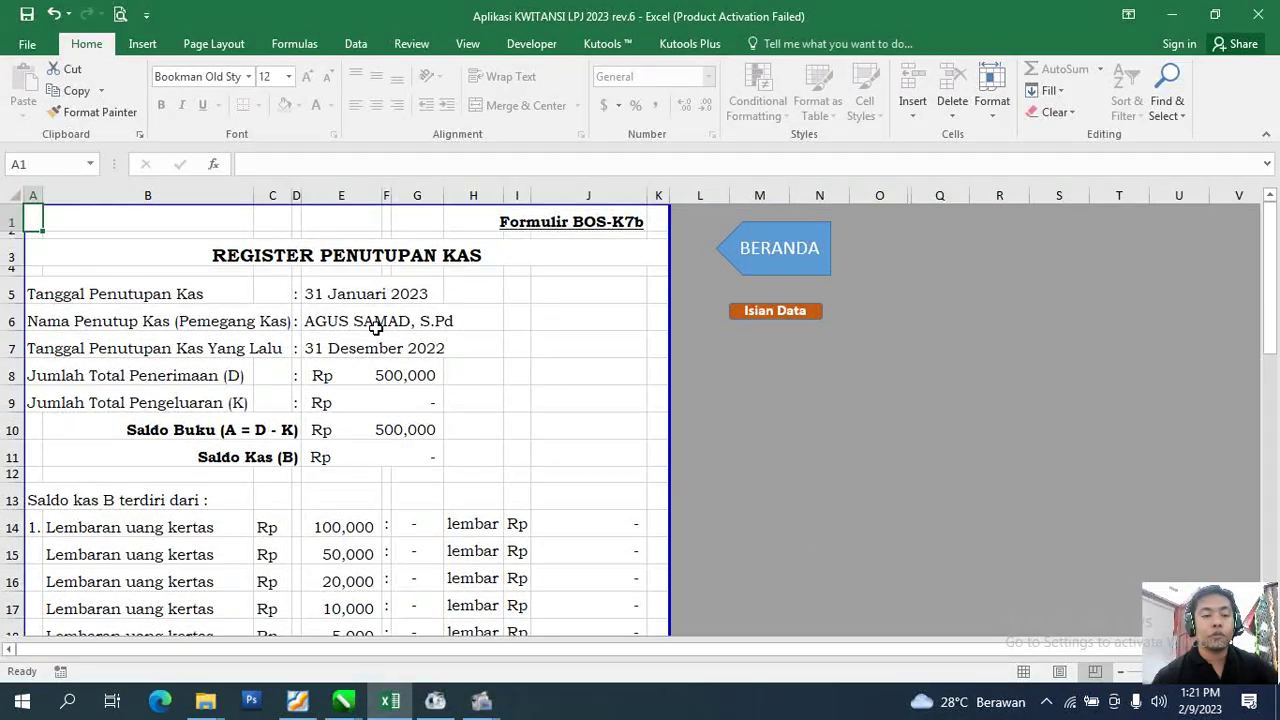
pyautogui.scroll(-10, 375, 330)
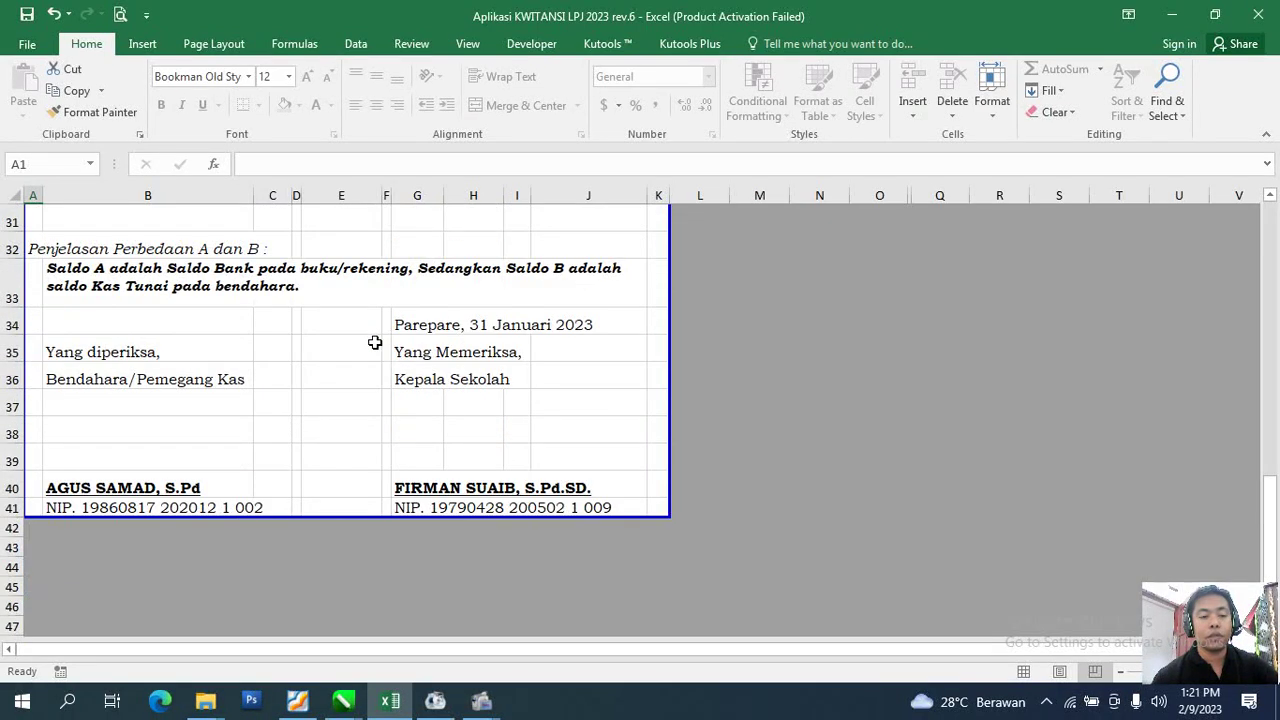
pyautogui.scroll(10, 375, 343)
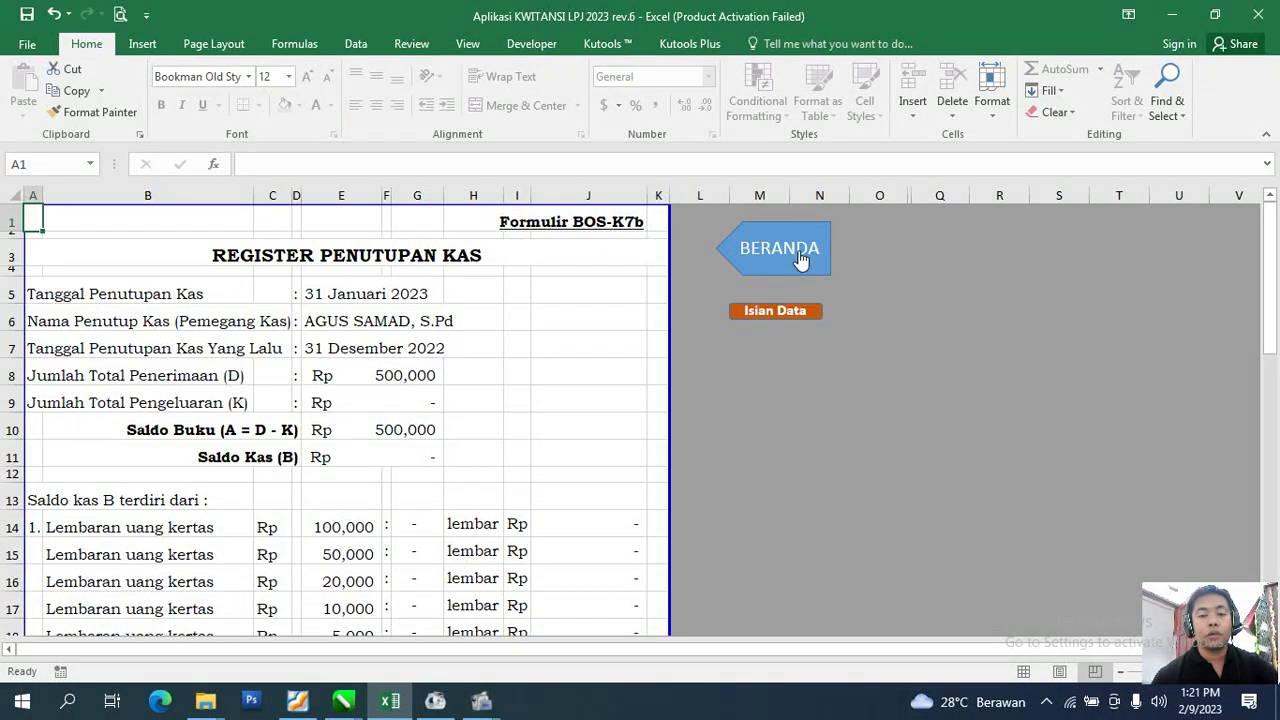
# Open the K7.C cash inspection report for month 1 through the home sheet, check its balances and signing date, and return to the home sheet.
pyautogui.click(800, 259)
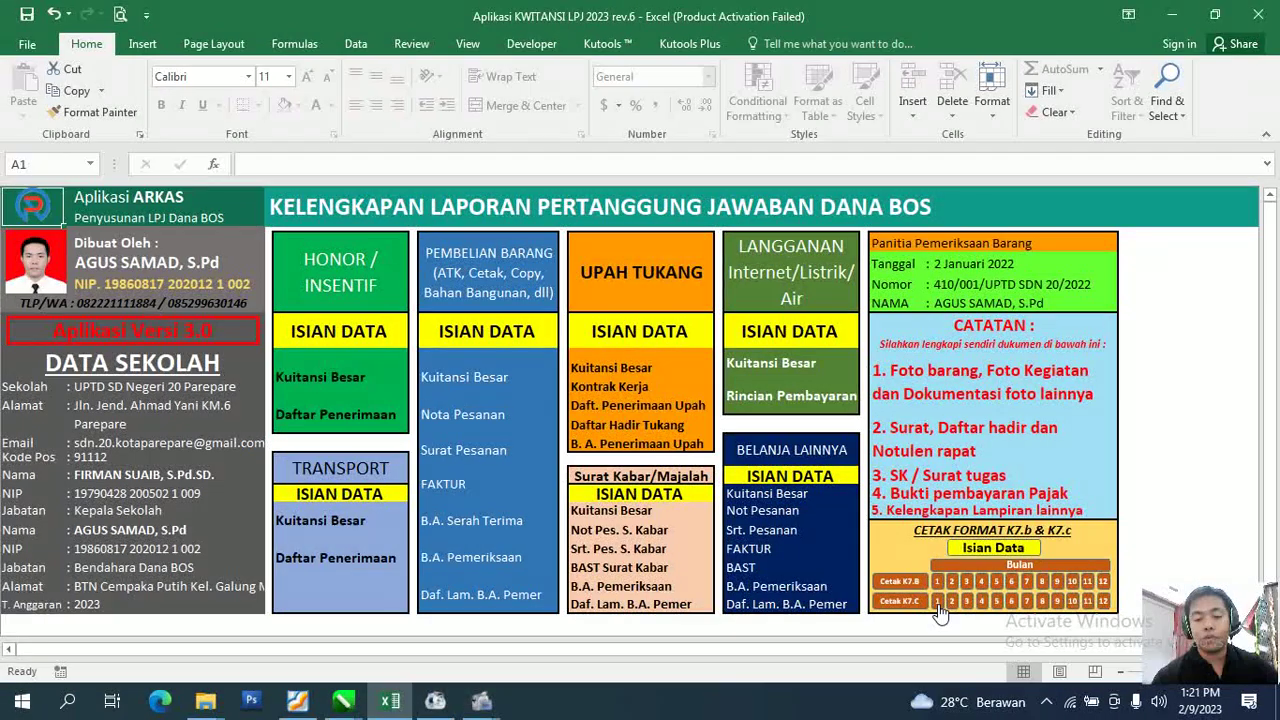
pyautogui.click(938, 602)
pyautogui.scroll(-4, 563, 508)
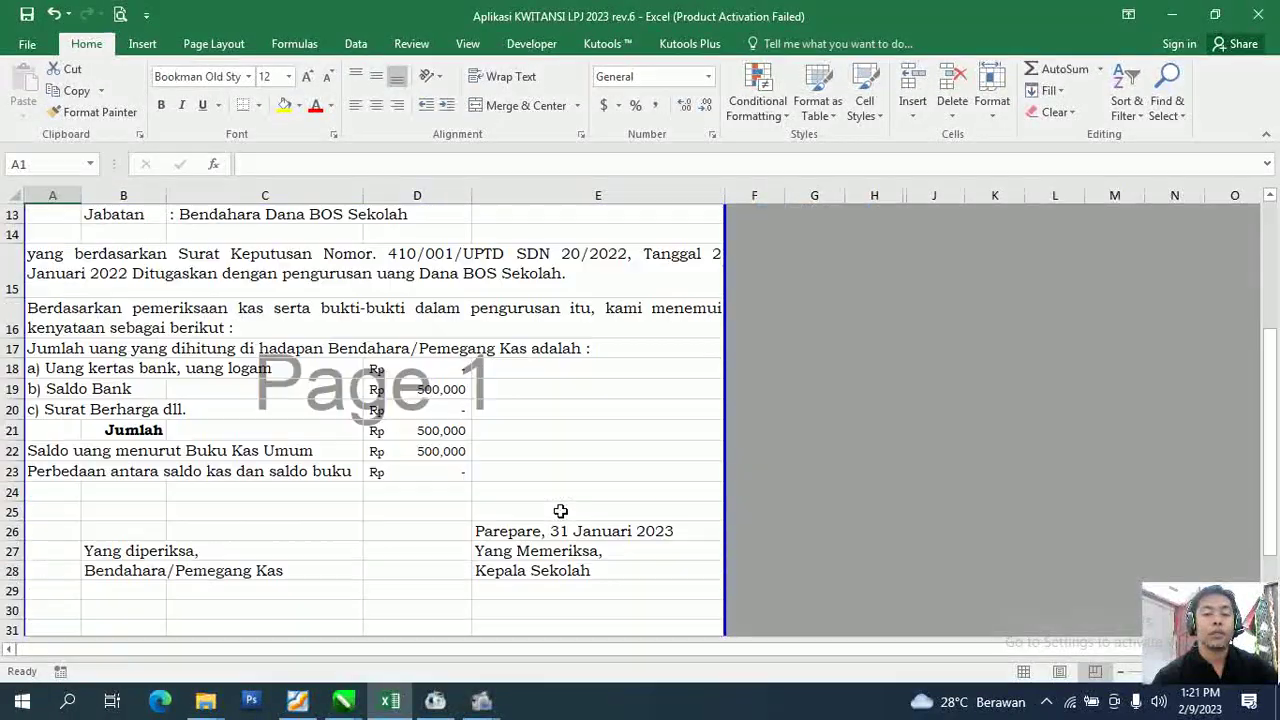
pyautogui.scroll(-3, 561, 511)
pyautogui.scroll(3, 561, 511)
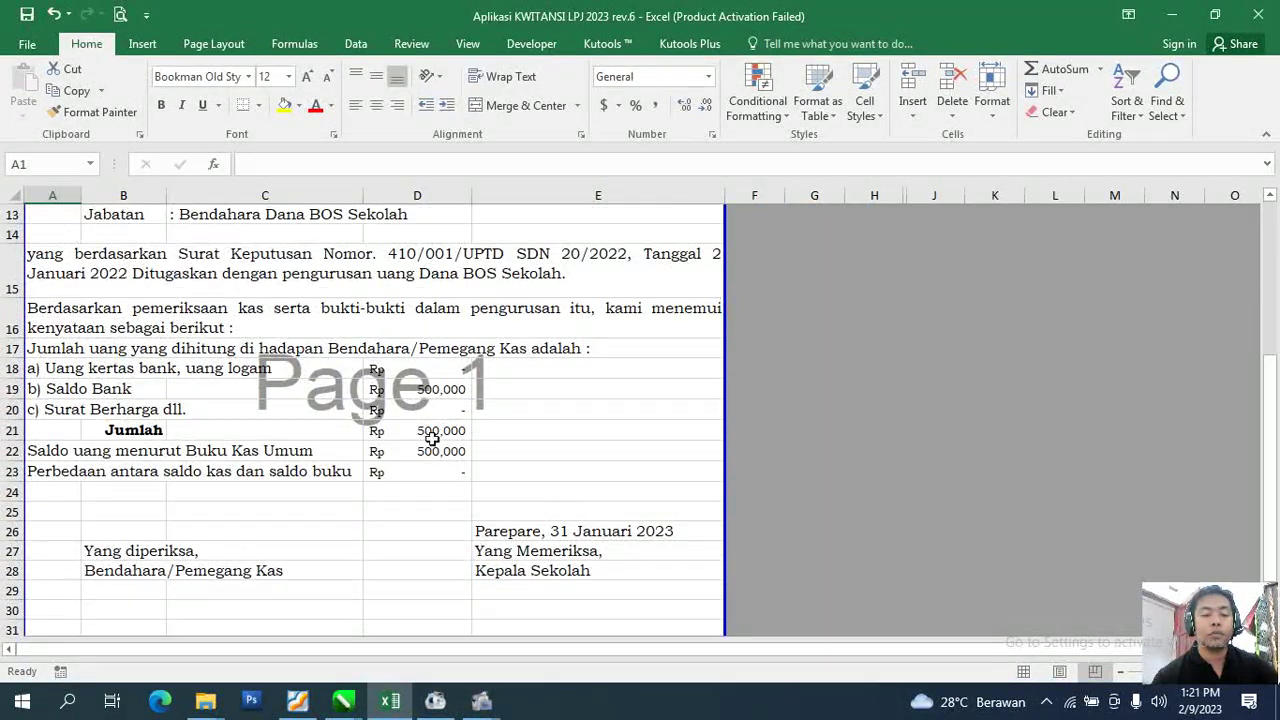
pyautogui.click(430, 433)
pyautogui.click(440, 451)
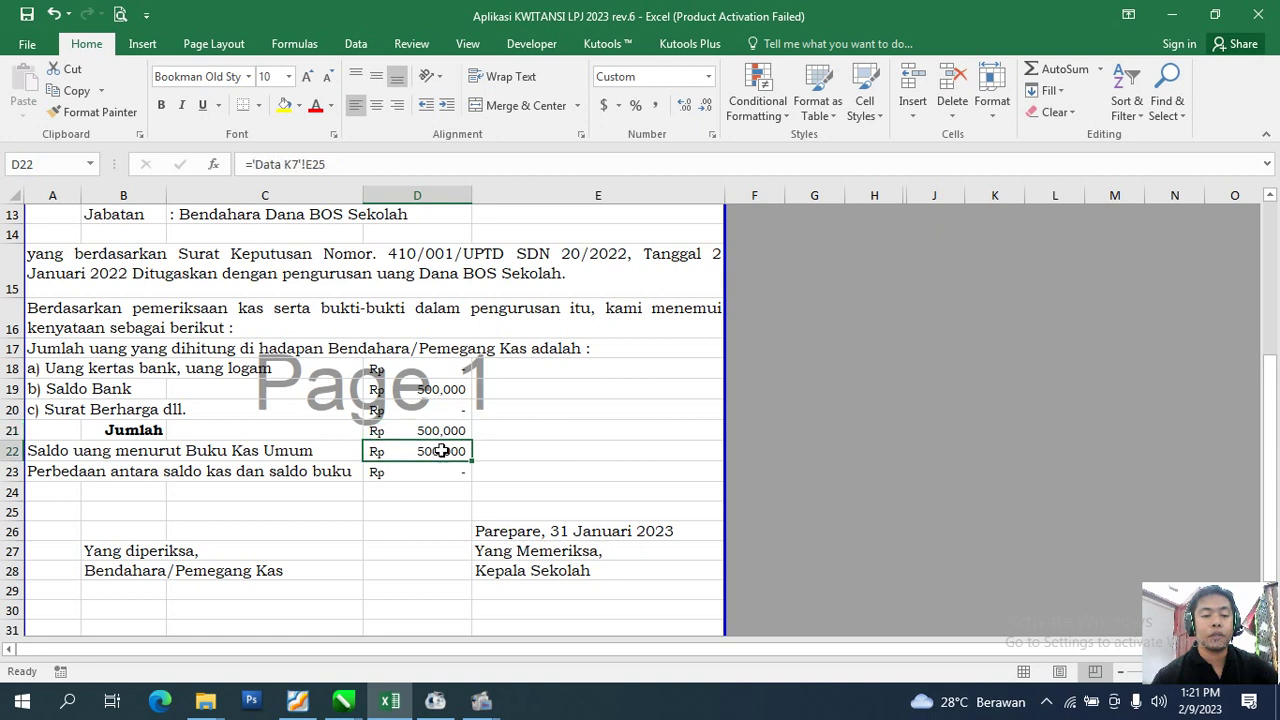
pyautogui.scroll(-2, 440, 468)
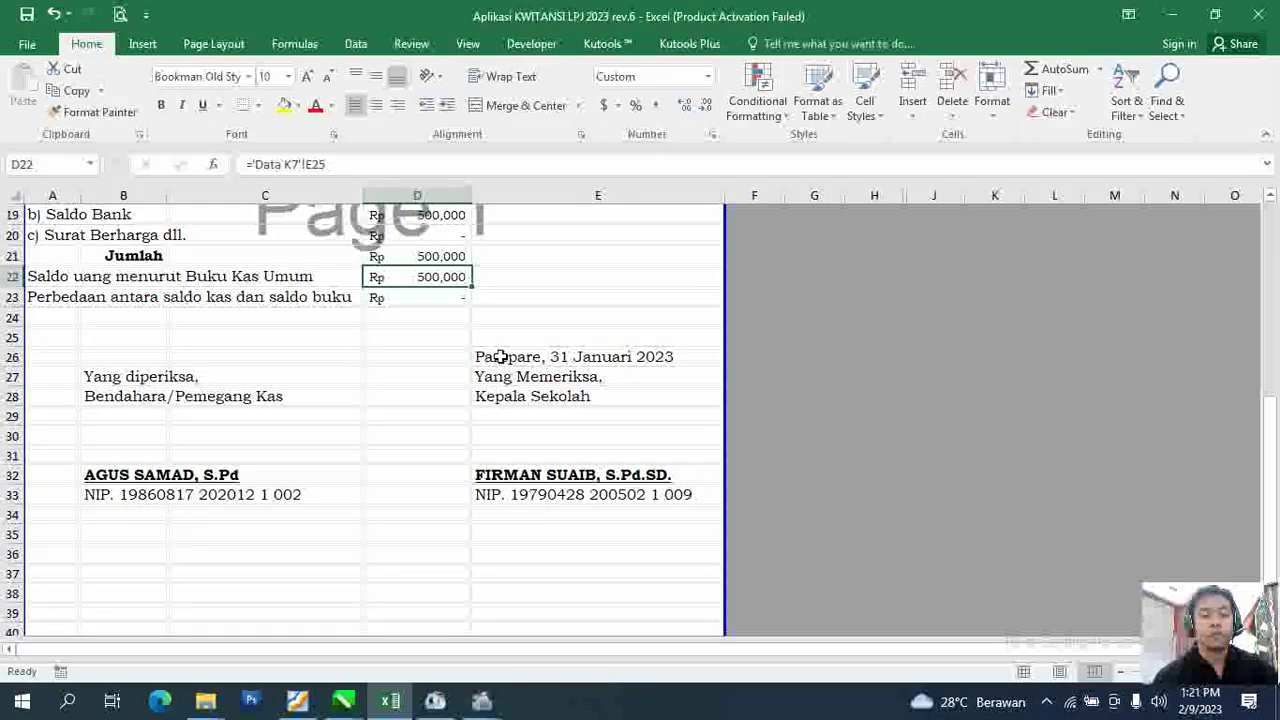
pyautogui.click(500, 356)
pyautogui.scroll(6, 500, 356)
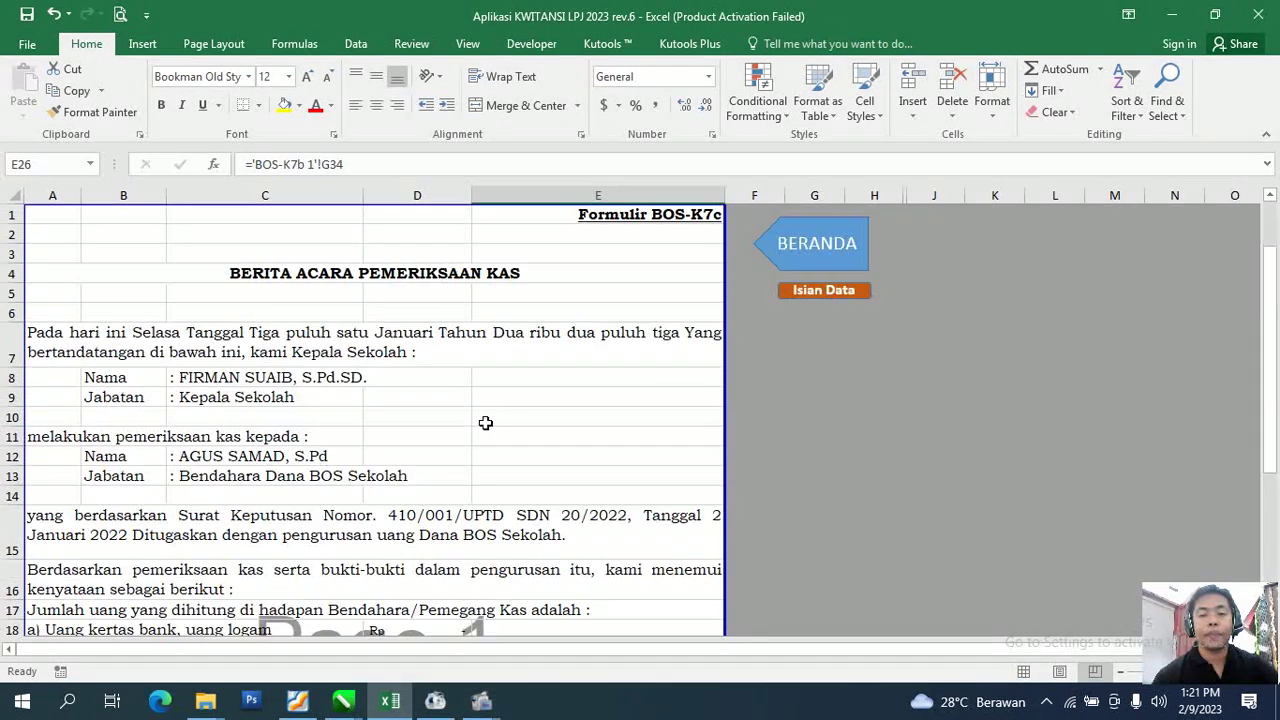
pyautogui.click(816, 241)
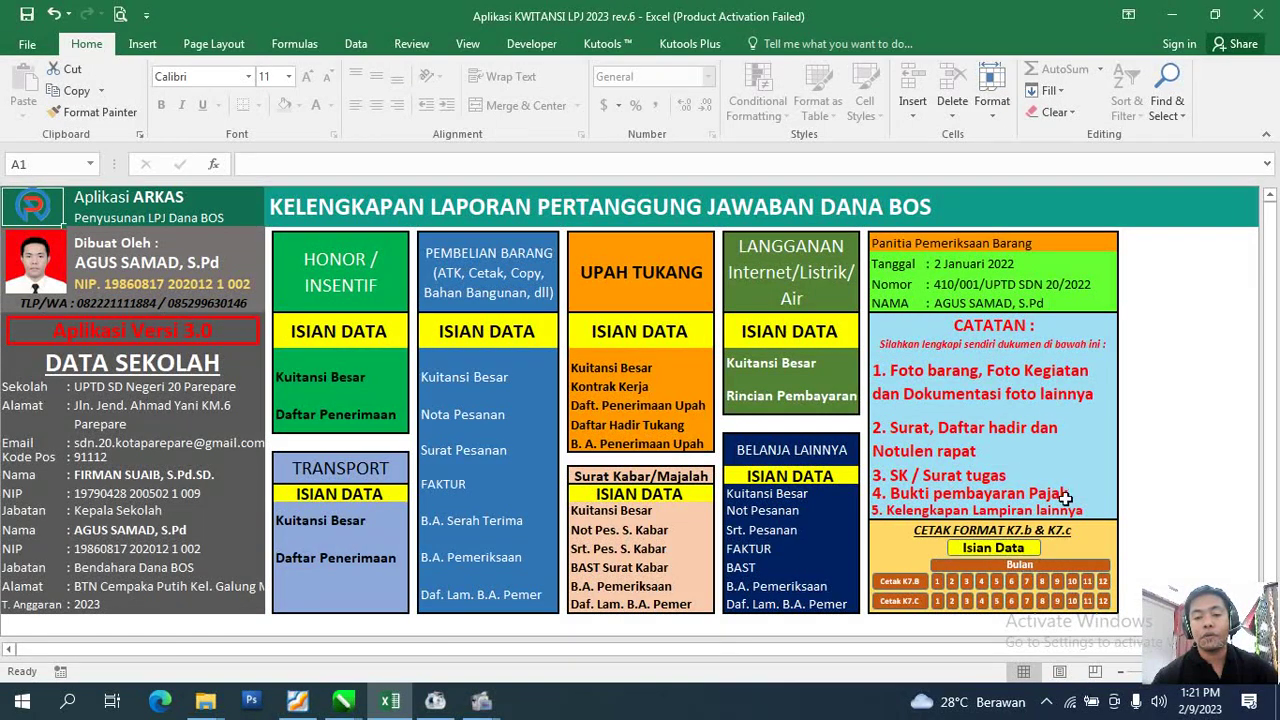